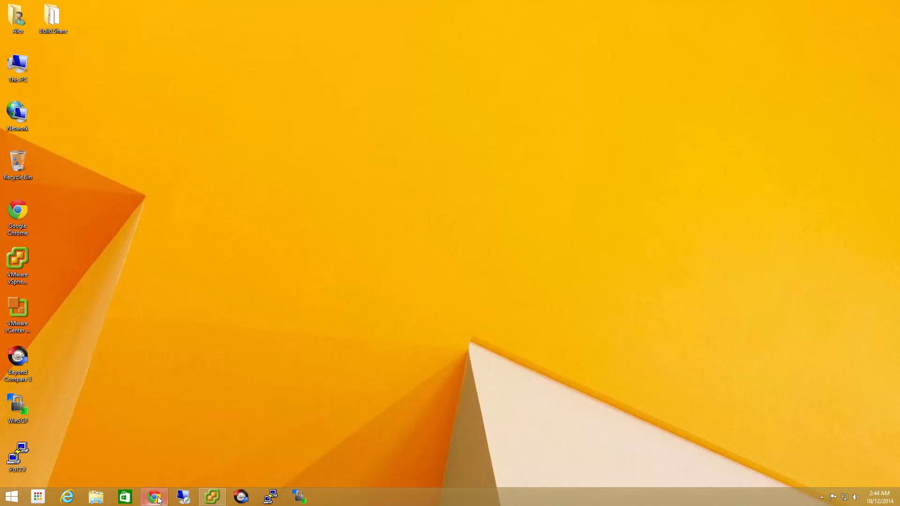
Step: Bring Chrome up on the AutoLab page and scroll to the Version 1.5 download registration form
click(156, 496)
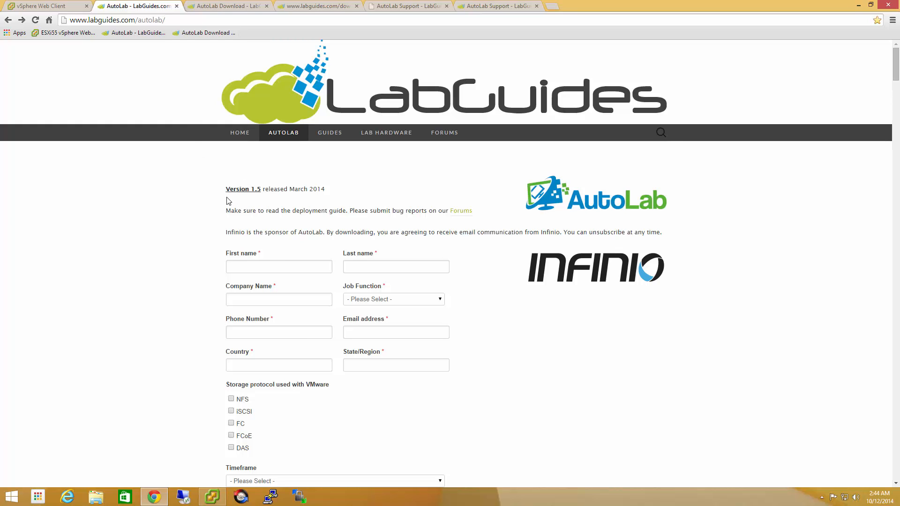
scroll(228, 201, down, 1)
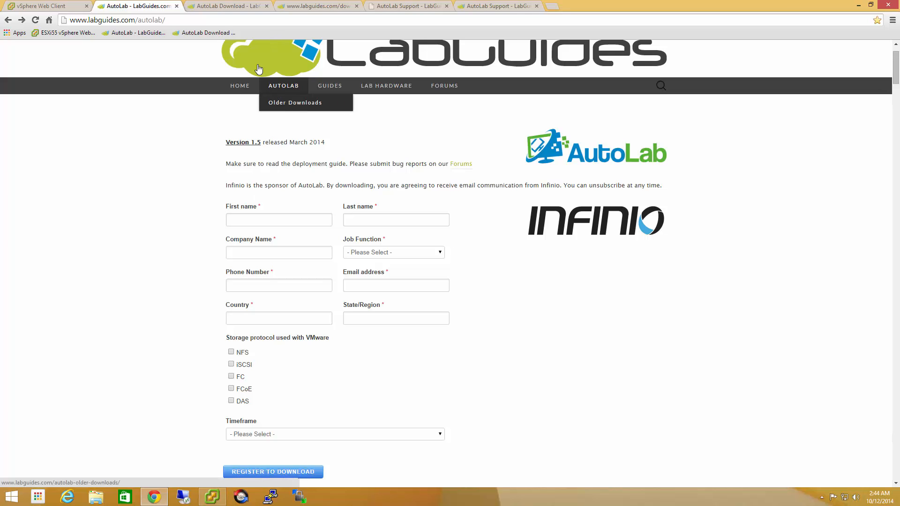
Step: Switch to the AutoLab Download page listing the AutoLab 1.5 links and Deployment Guide PDF
click(225, 6)
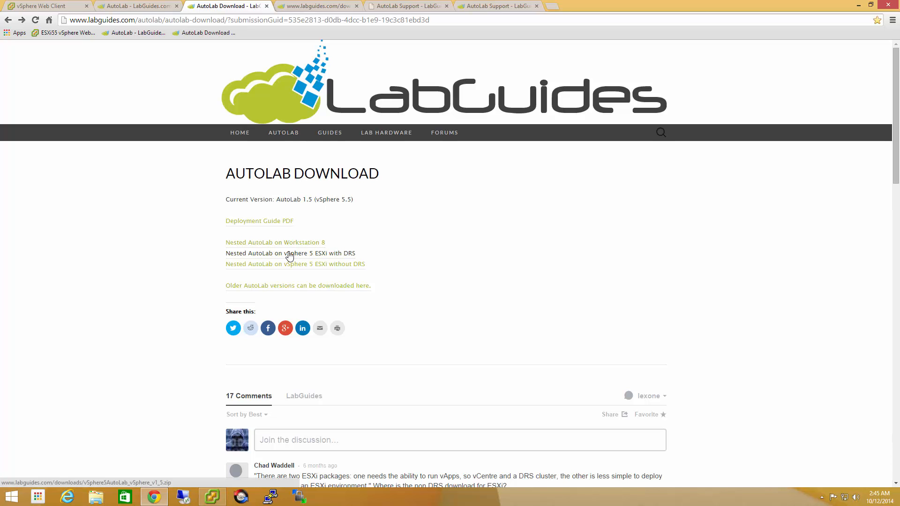
Step: Minimize Chrome, browse the 23 OVF, VMDK and FLP files in C:\AutoLab, then close the folder
click(859, 4)
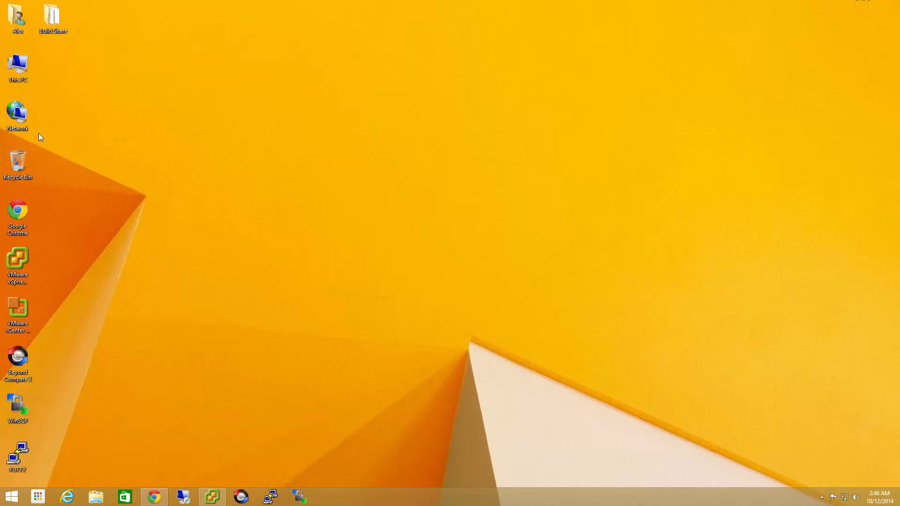
double_click(18, 62)
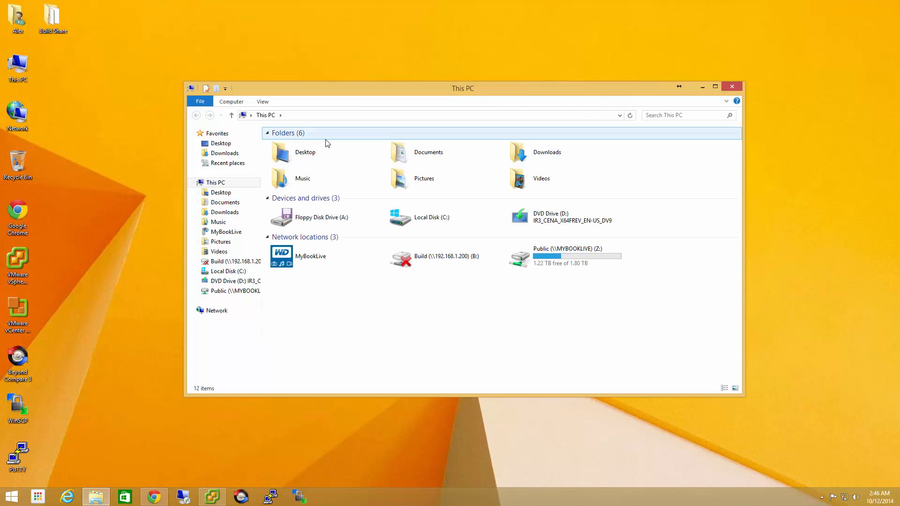
double_click(421, 221)
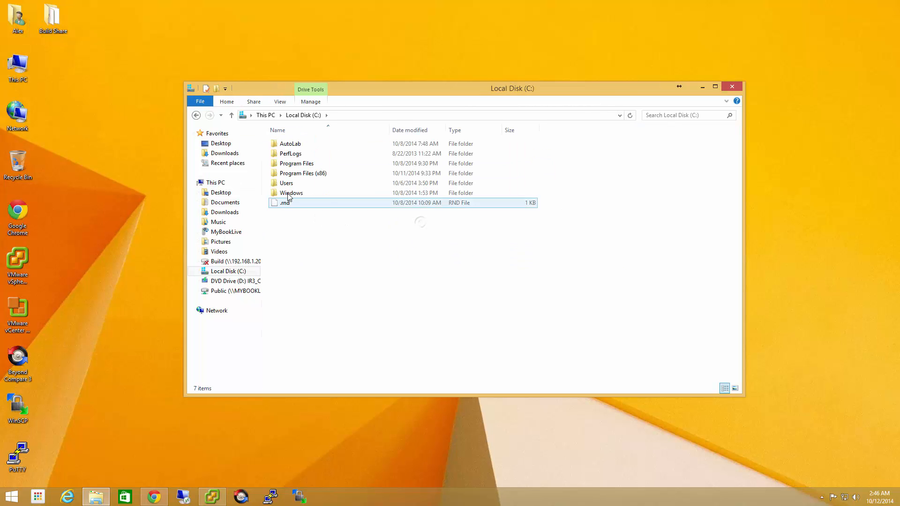
click(294, 144)
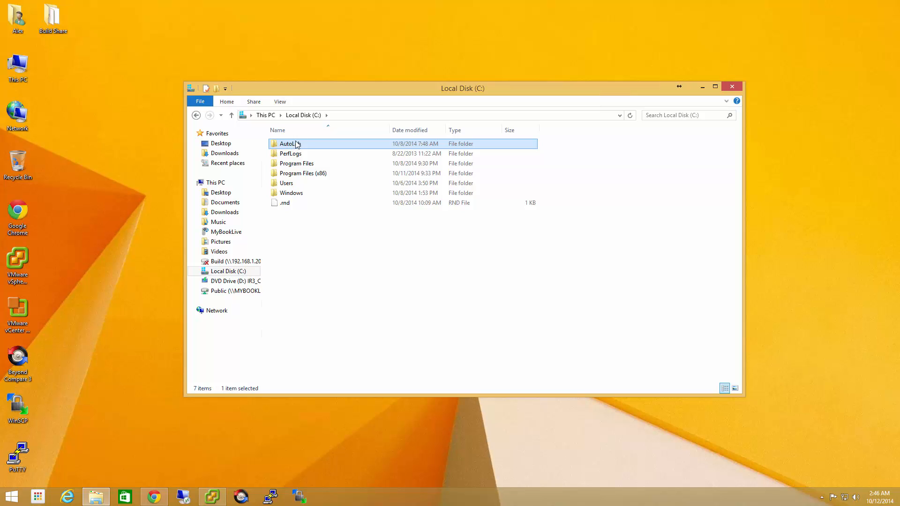
double_click(297, 144)
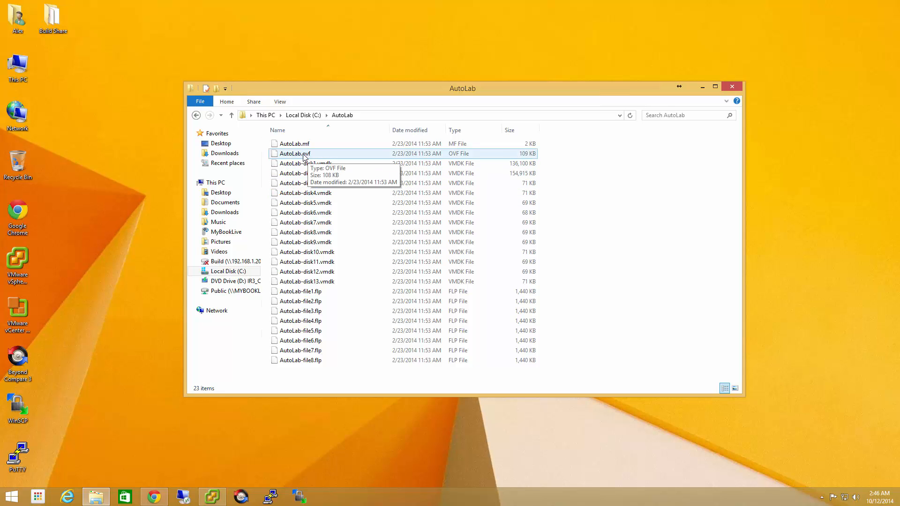
click(732, 87)
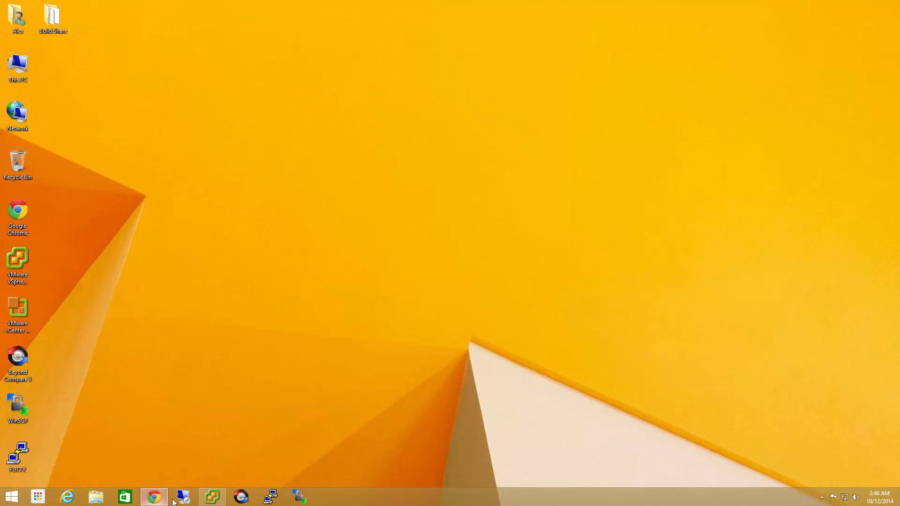
Step: Show the summary of host esxi55.vmhost.net in the vSphere Client
click(219, 497)
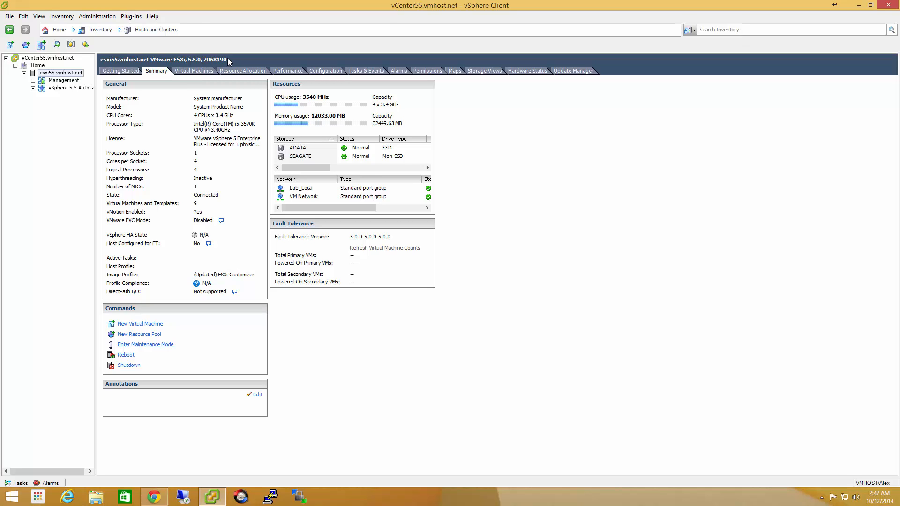
click(66, 73)
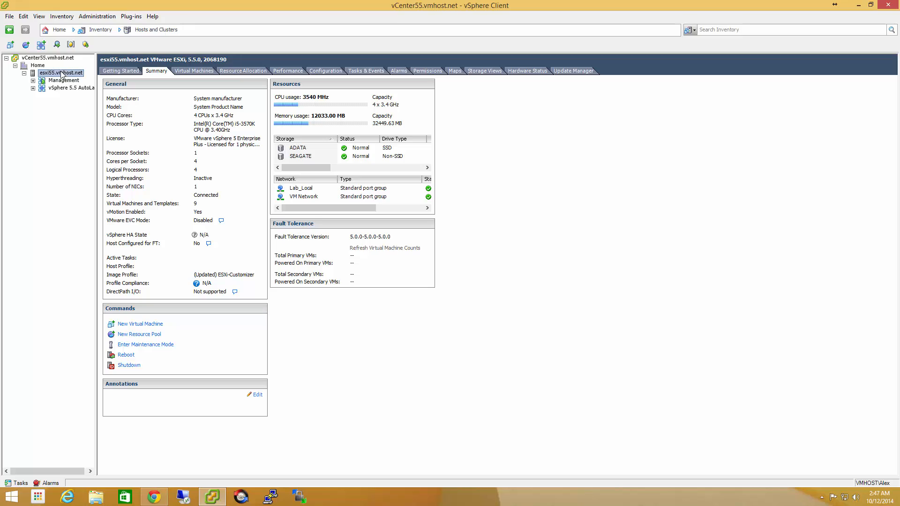
Step: View the host's Networking configuration and launch the Add Network Wizard
click(323, 71)
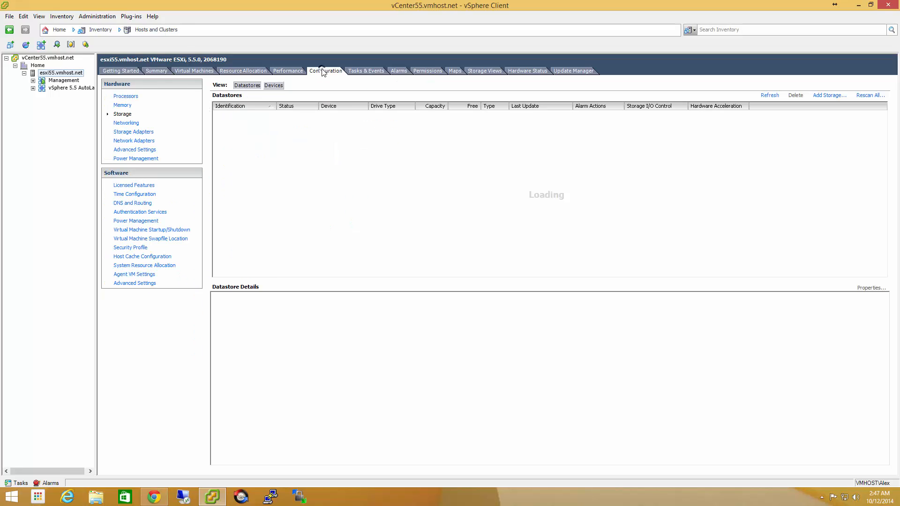
click(127, 124)
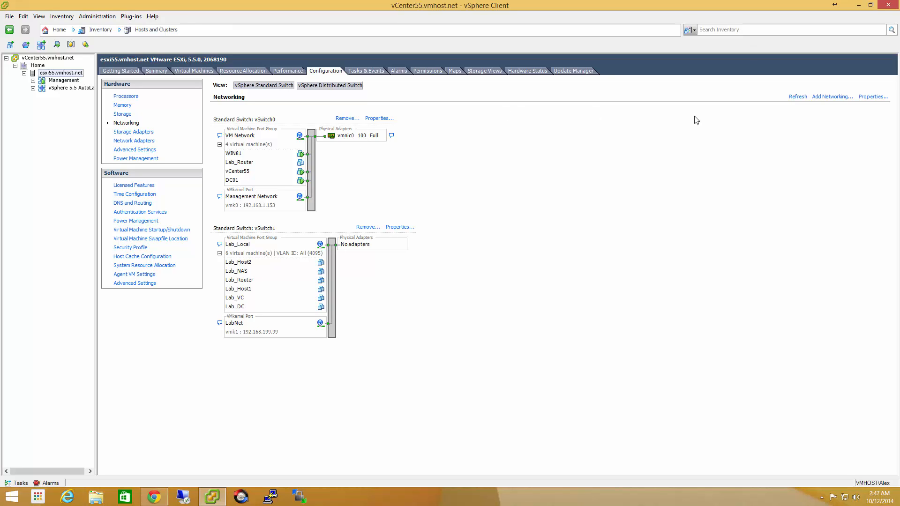
click(826, 98)
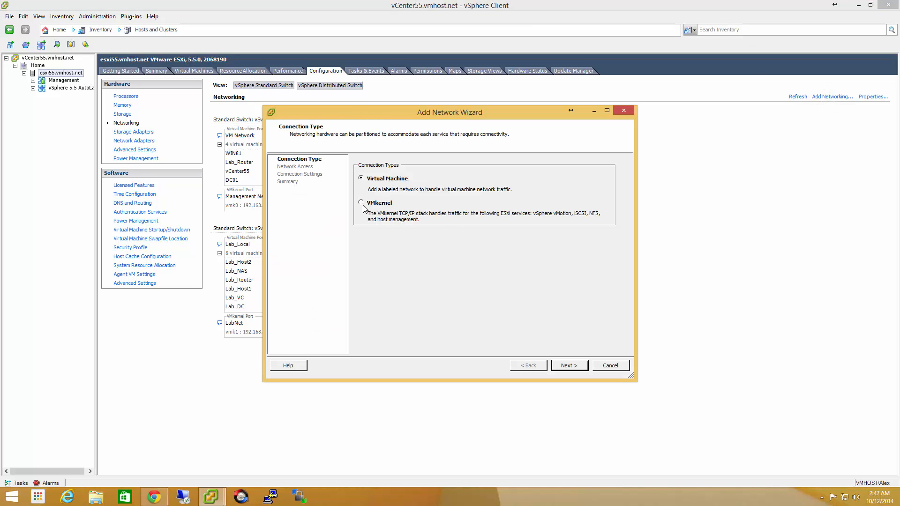
Step: Choose a VMkernel connection type on a new standard switch
click(362, 204)
click(569, 366)
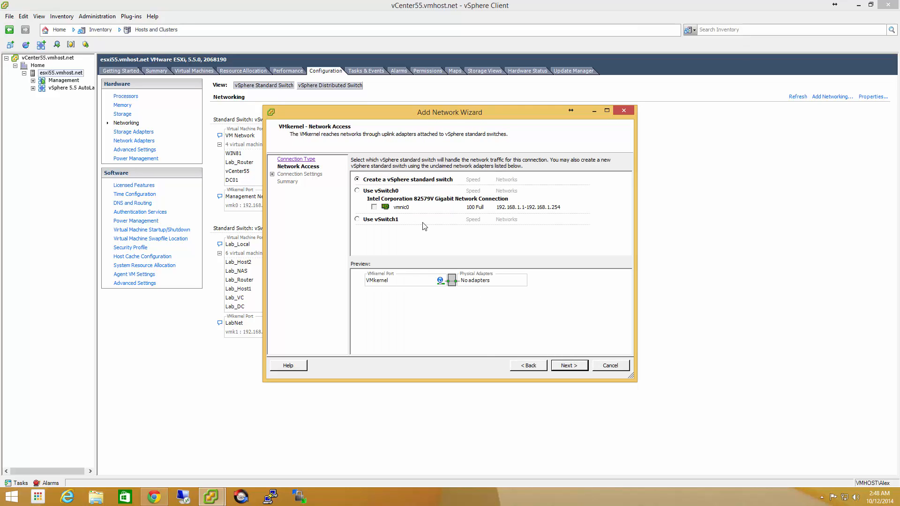
click(574, 368)
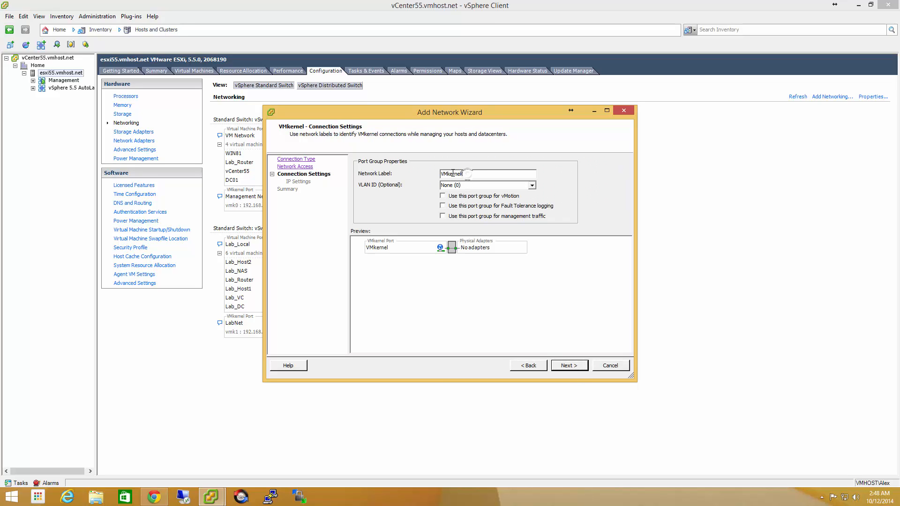
Step: Label the VMkernel port LabNet2 with VLAN ID All (4095), resolving the duplicate-label error
drag(468, 174, 428, 170)
text(LabNet)
click(533, 186)
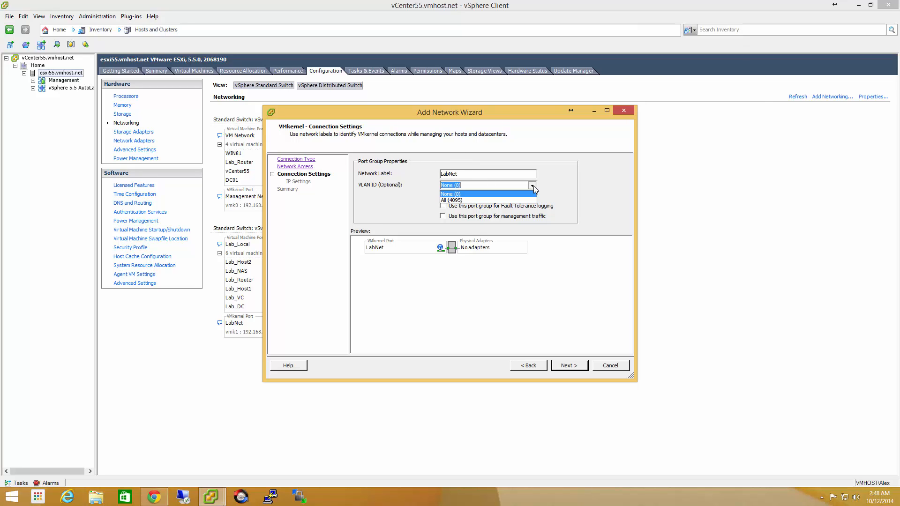
click(462, 201)
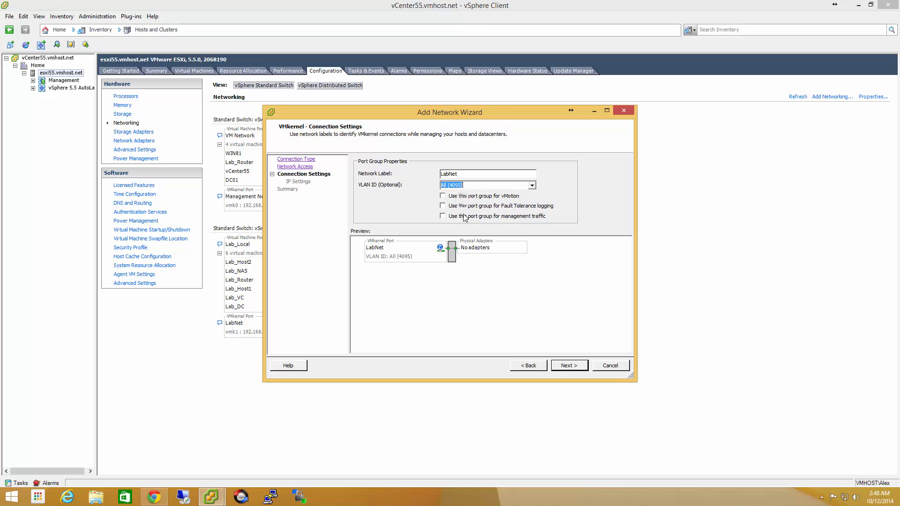
click(569, 367)
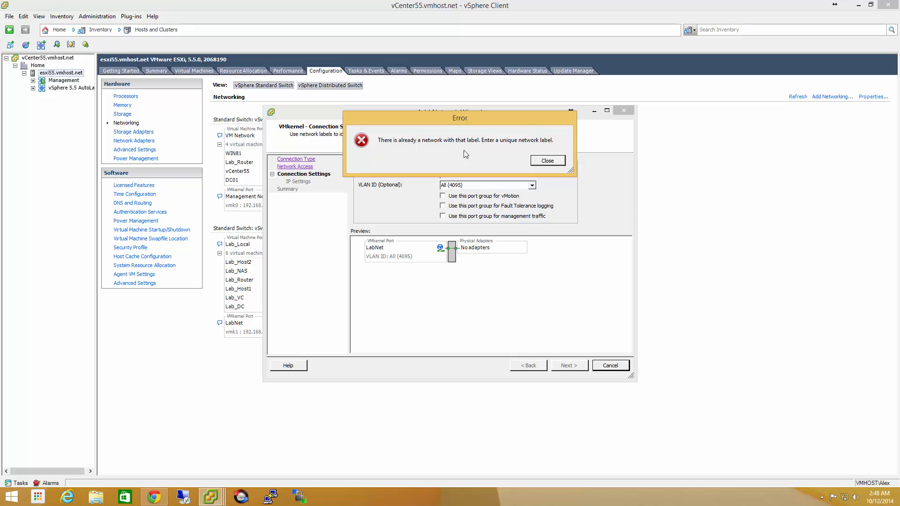
click(548, 160)
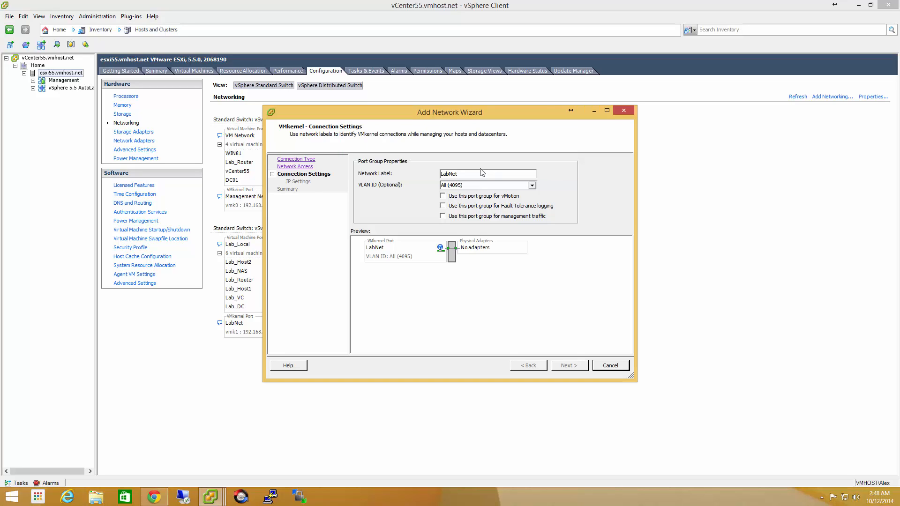
click(461, 173)
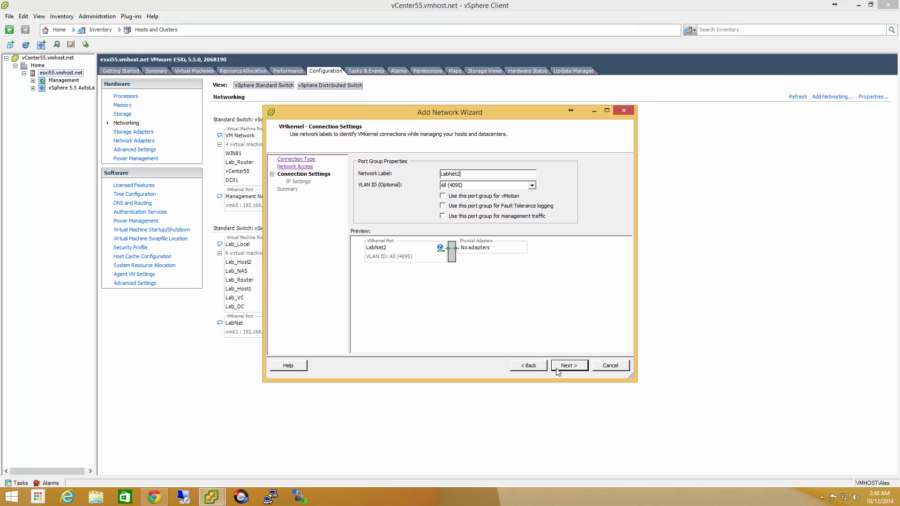
click(569, 367)
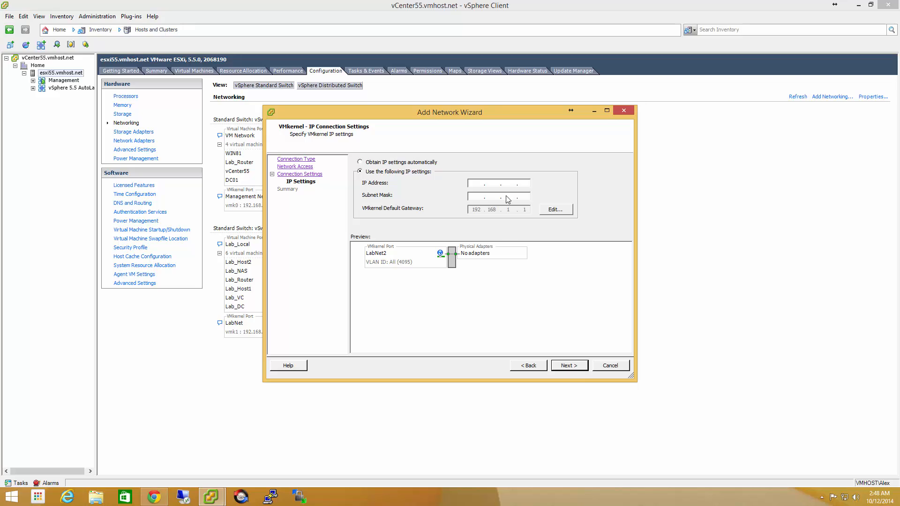
Step: Enter IP 192.168.199.100 and mask 255.255.255.0, replacing the already-used .99 address
click(476, 184)
text(192 .168.199.)
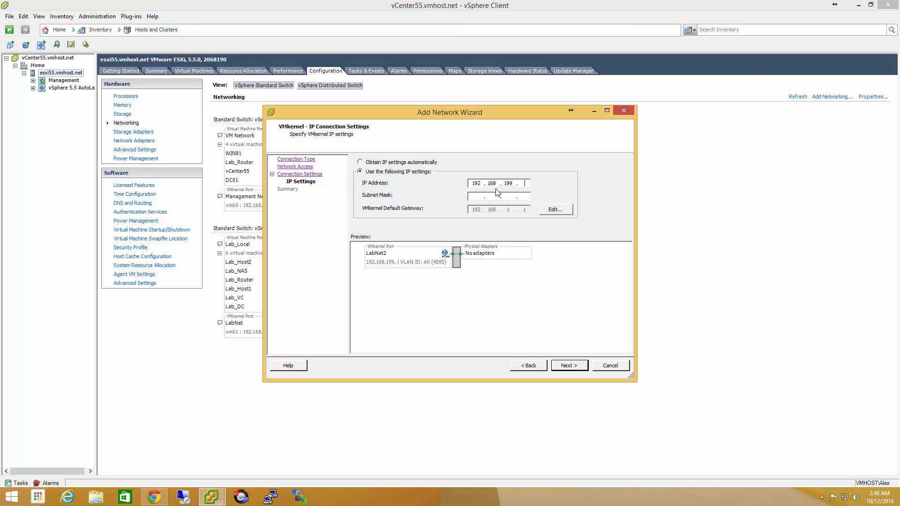
text(99)
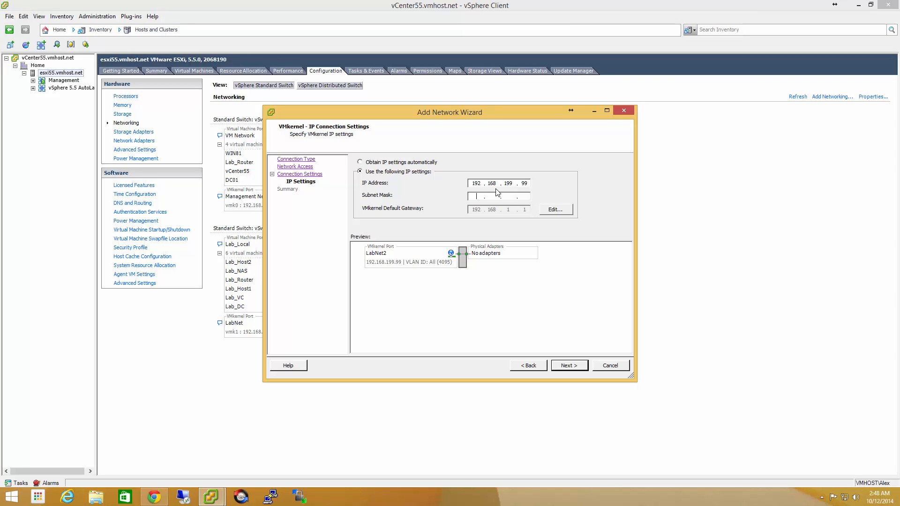
text(255.255.255.0)
click(568, 368)
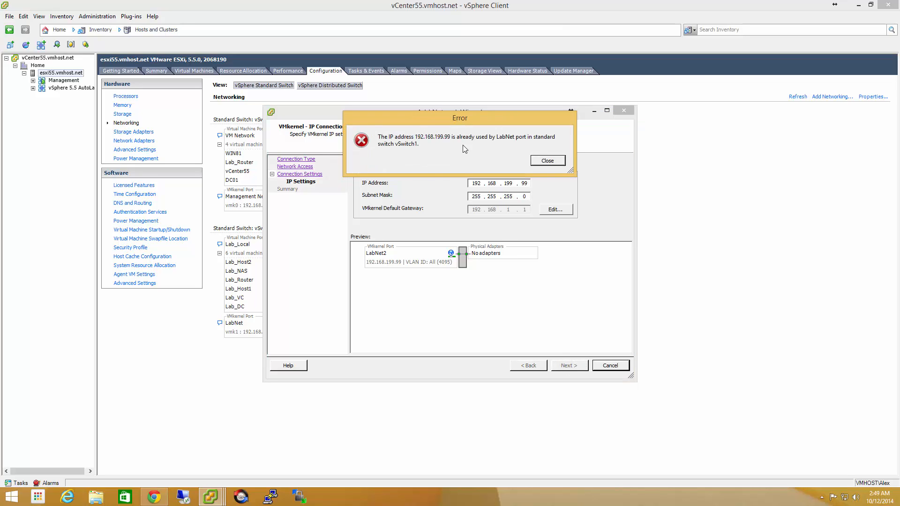
click(548, 161)
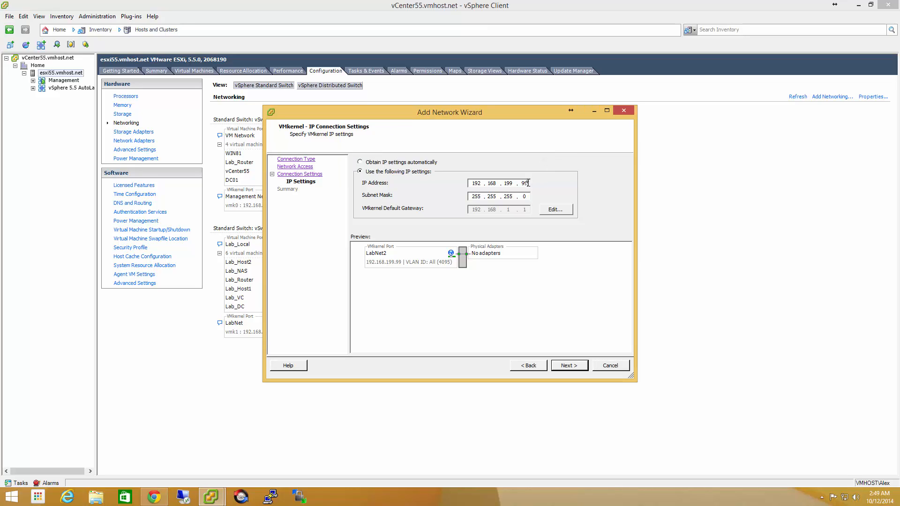
key(BackSpace)
key(BackSpace)
text(100)
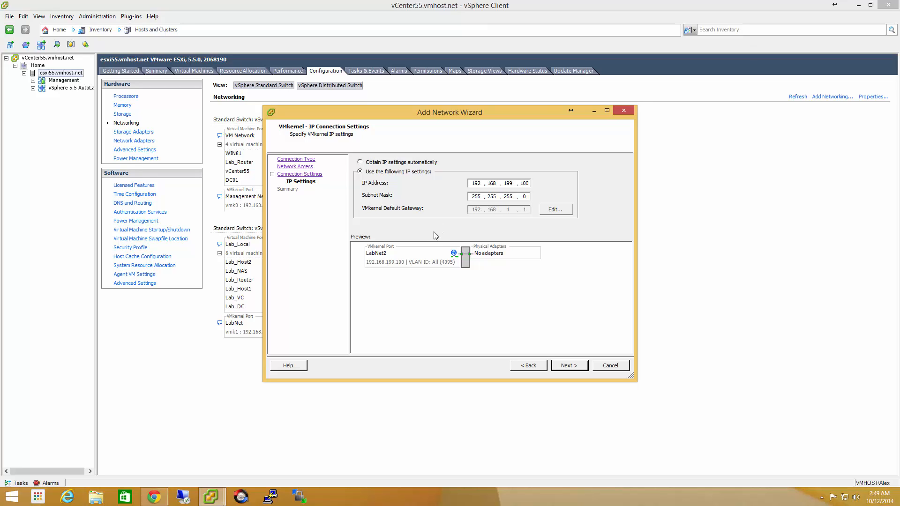
click(569, 366)
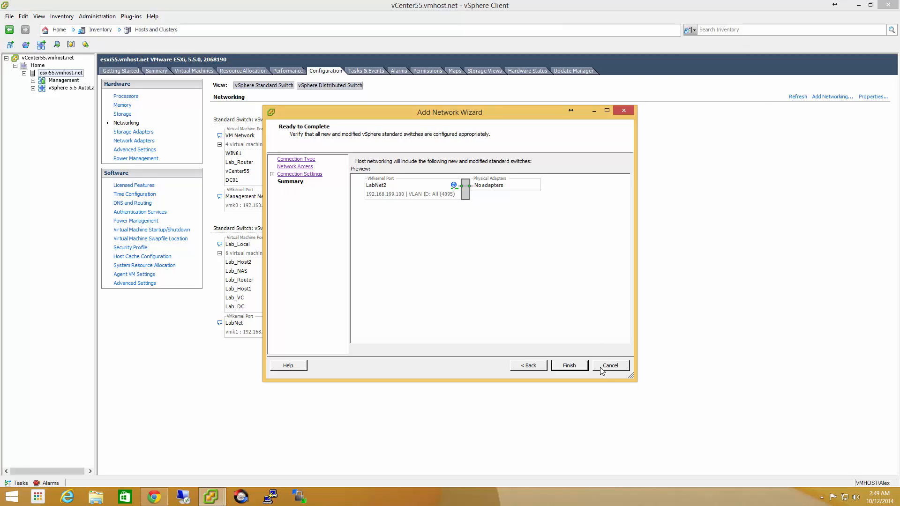
Step: Finish the LabNet2 VMkernel port and begin a virtual machine port group on vSwitch2
click(573, 371)
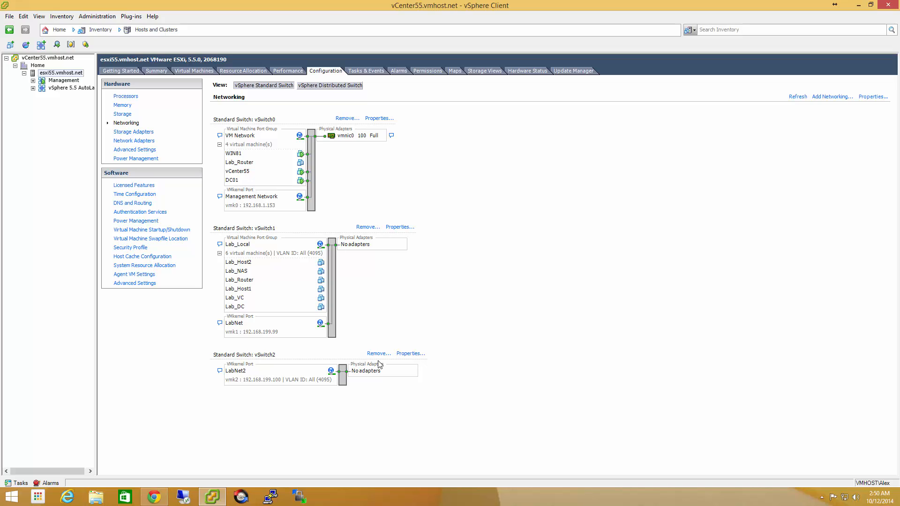
click(408, 355)
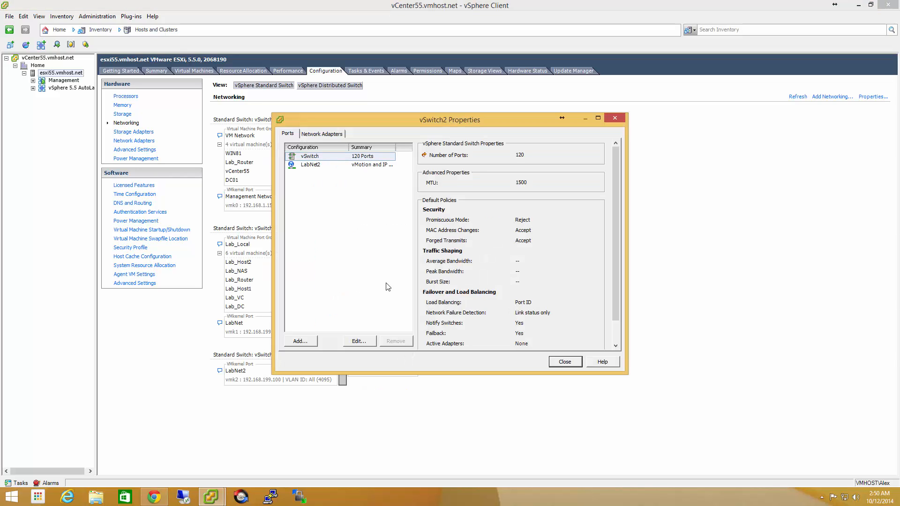
click(301, 341)
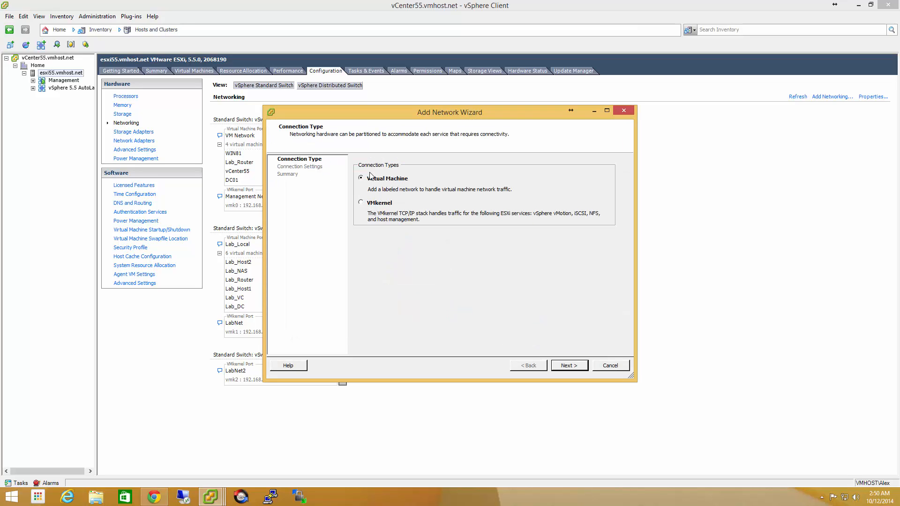
click(568, 366)
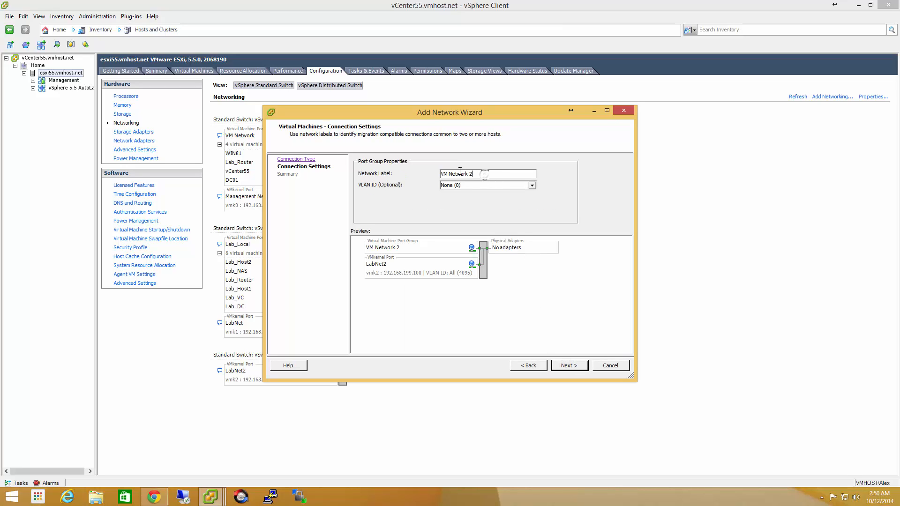
Step: Name the port group Lab_Local2 with VLAN ID All (4095) and finish it
drag(486, 174, 424, 168)
text(Lab_Local2)
click(533, 186)
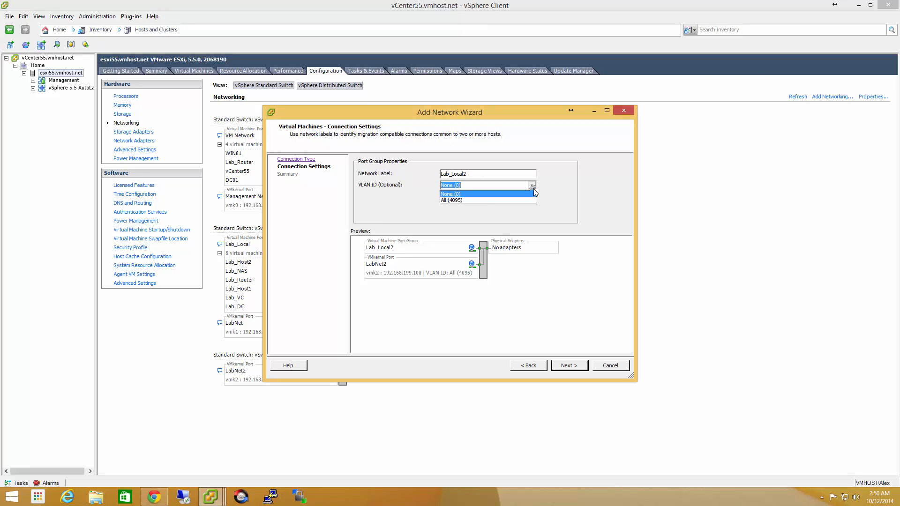
click(458, 200)
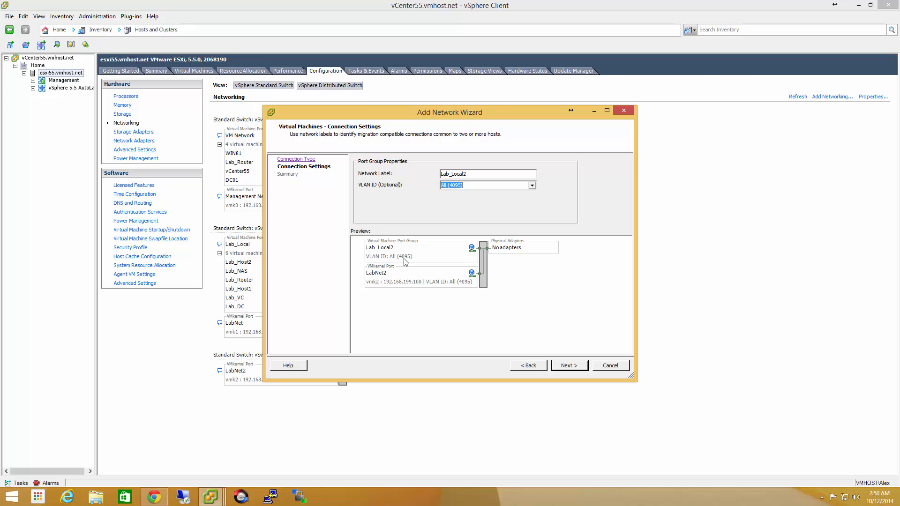
click(569, 367)
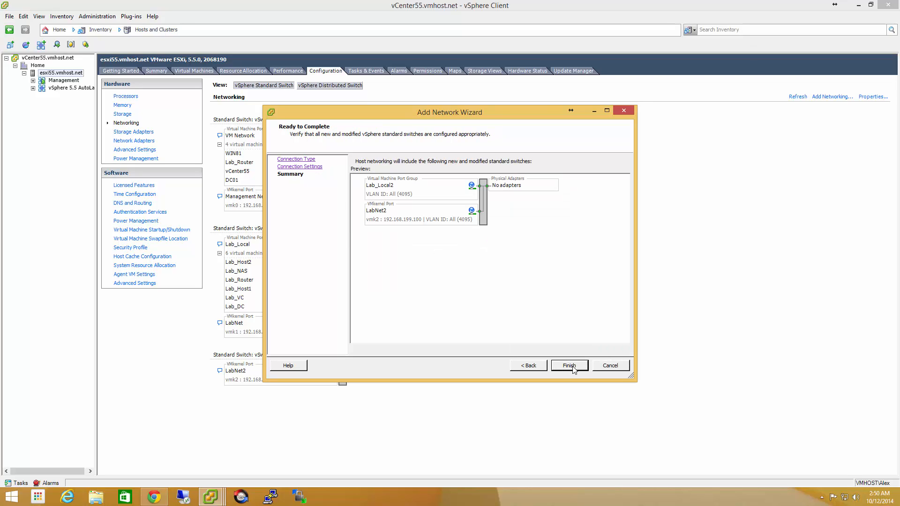
click(571, 370)
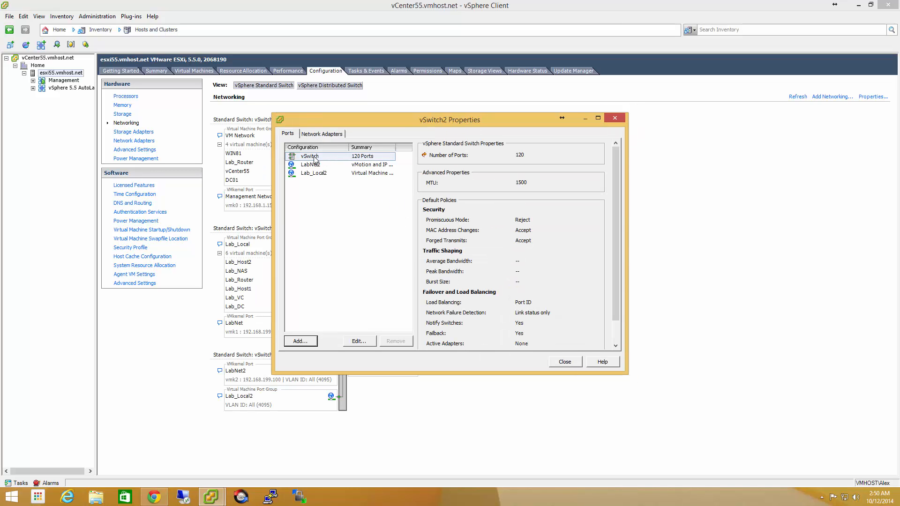
Step: Set vSwitch2's Promiscuous Mode security policy to Accept and close its properties
click(359, 341)
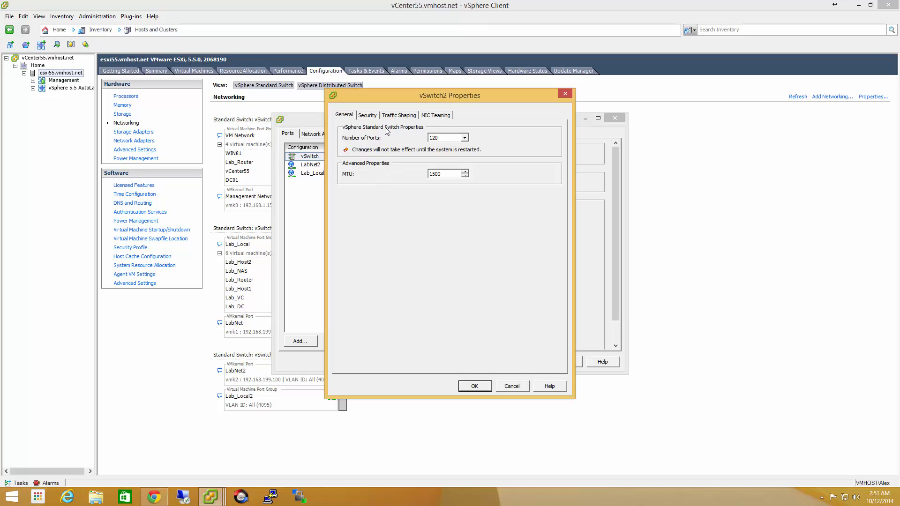
click(375, 118)
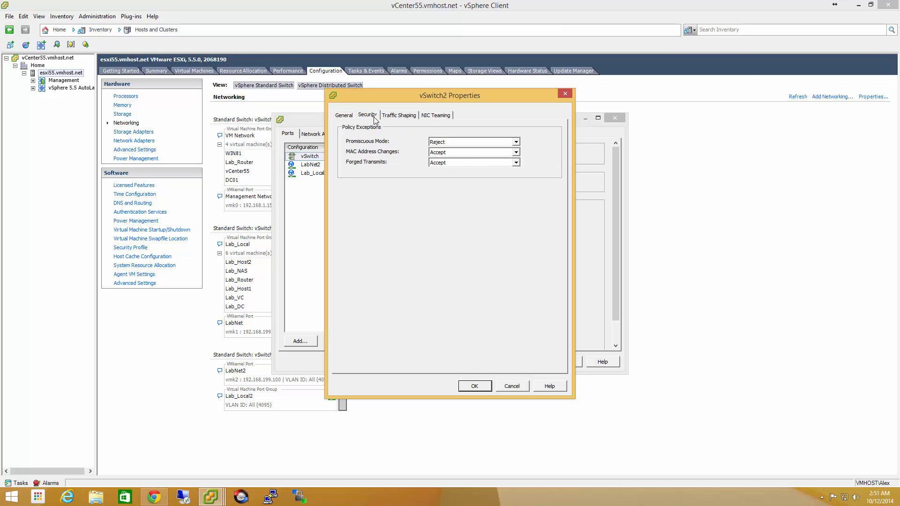
click(457, 143)
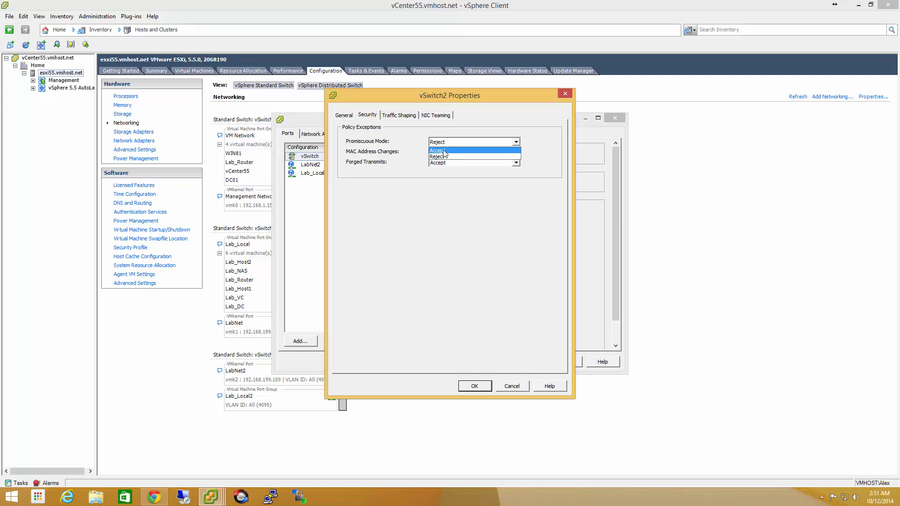
click(458, 151)
click(474, 386)
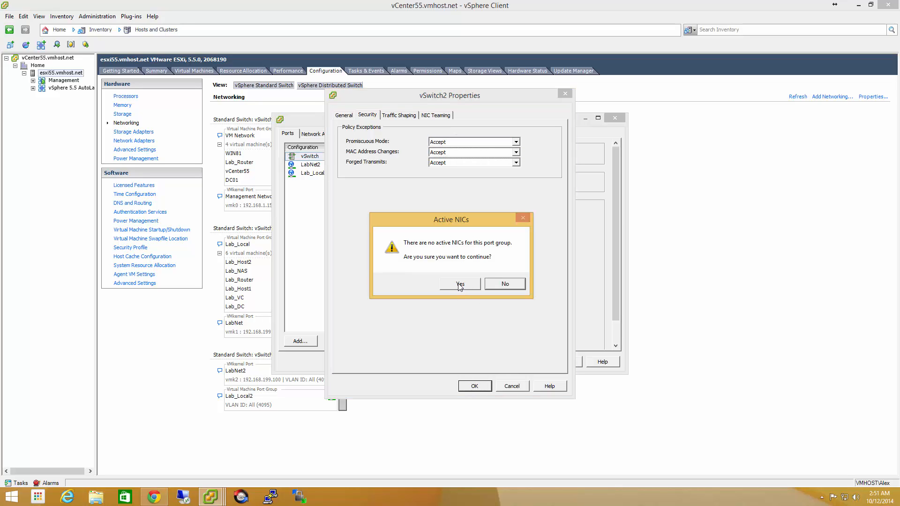
click(460, 285)
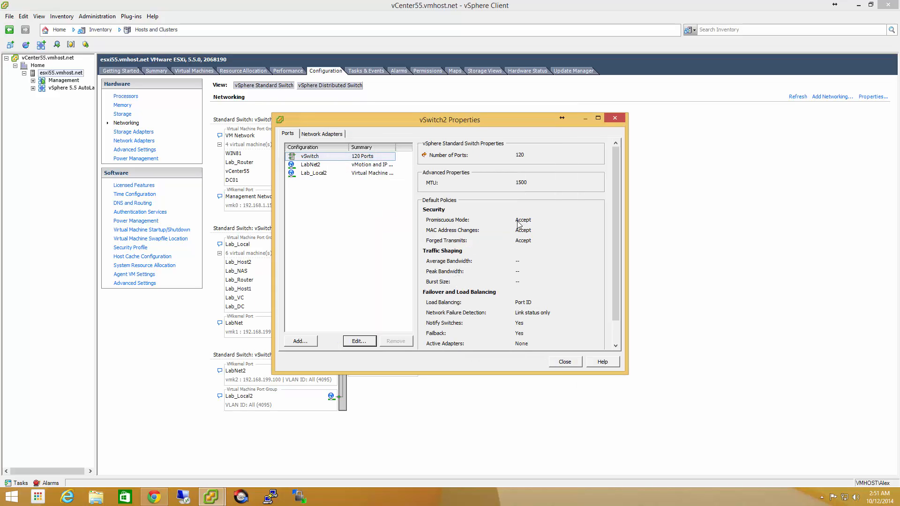
click(565, 362)
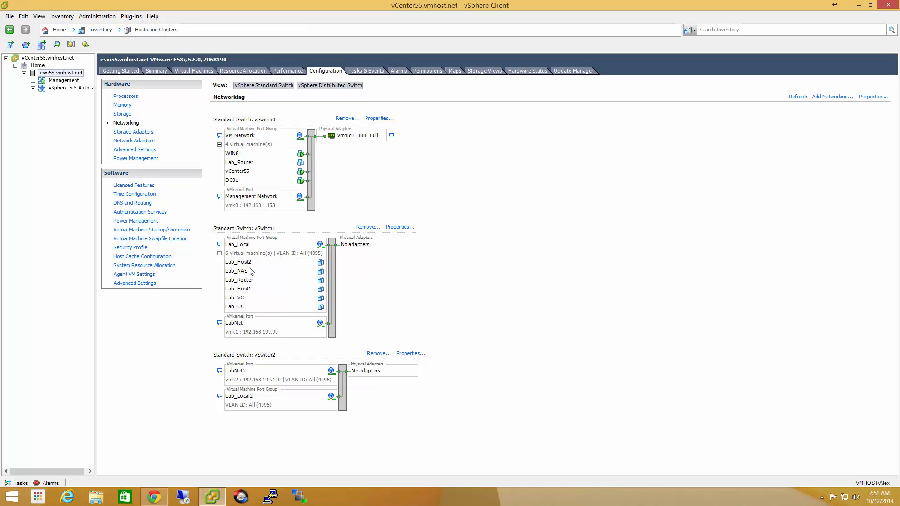
Step: Remove standard switch vSwitch2, leaving only vSwitch0 and vSwitch1
click(377, 353)
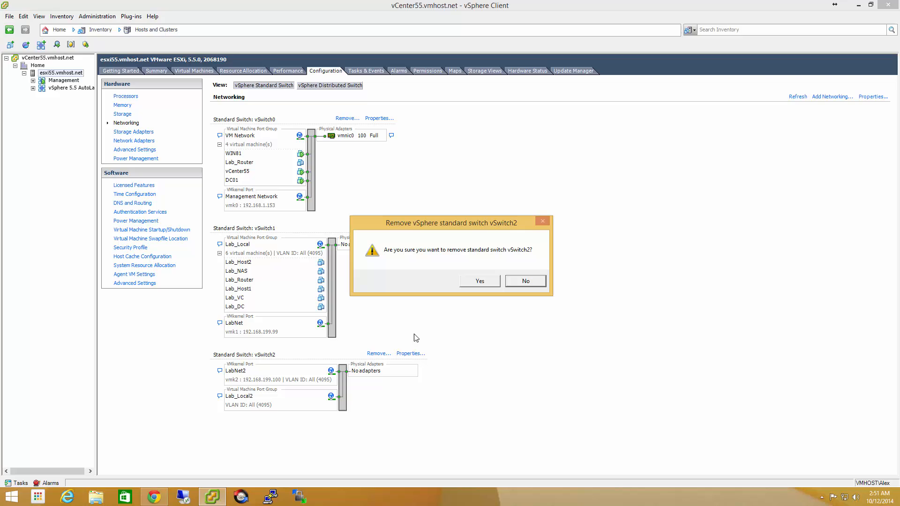
click(480, 283)
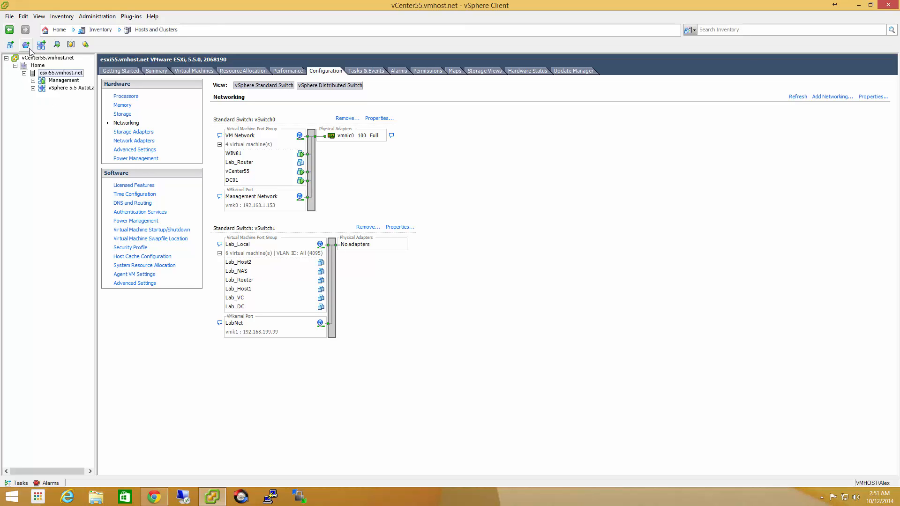
click(11, 17)
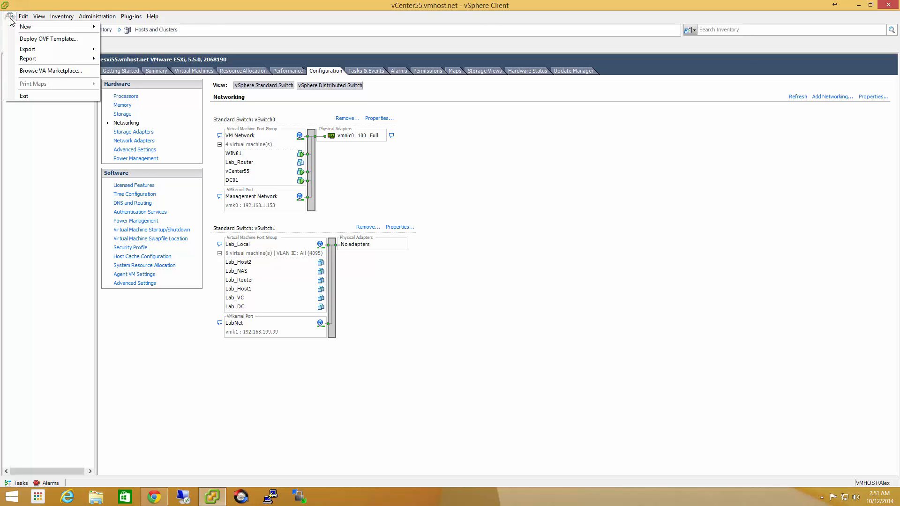
Step: Load C:\AutoLab\AutoLab.ovf as the OVF source and view its template details (296.2 MB download)
click(52, 41)
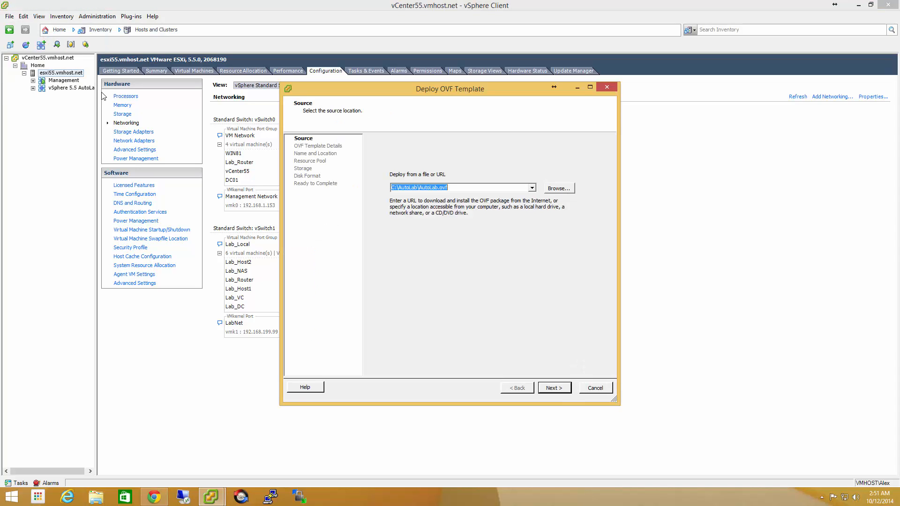
click(558, 190)
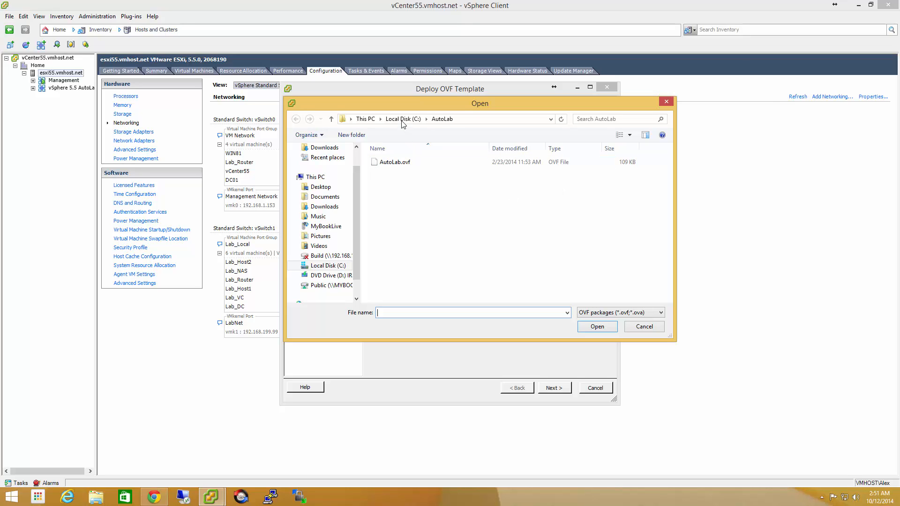
click(404, 119)
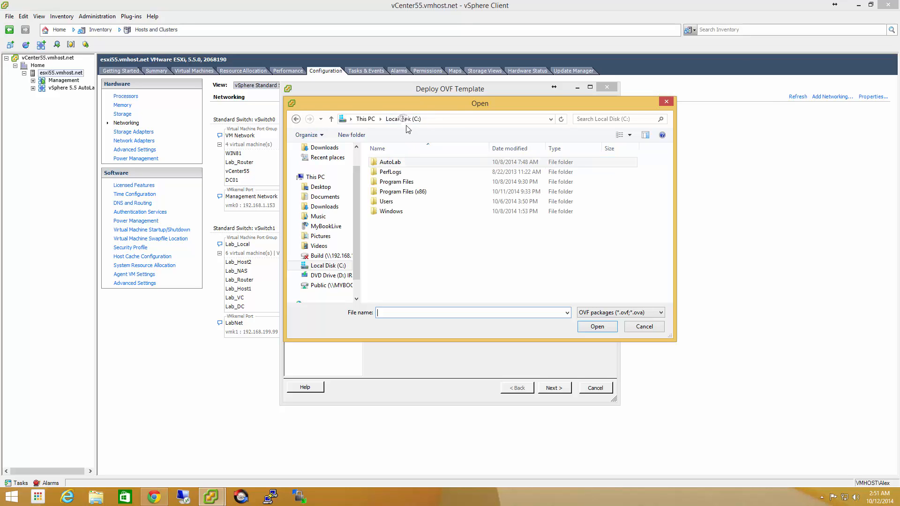
double_click(395, 163)
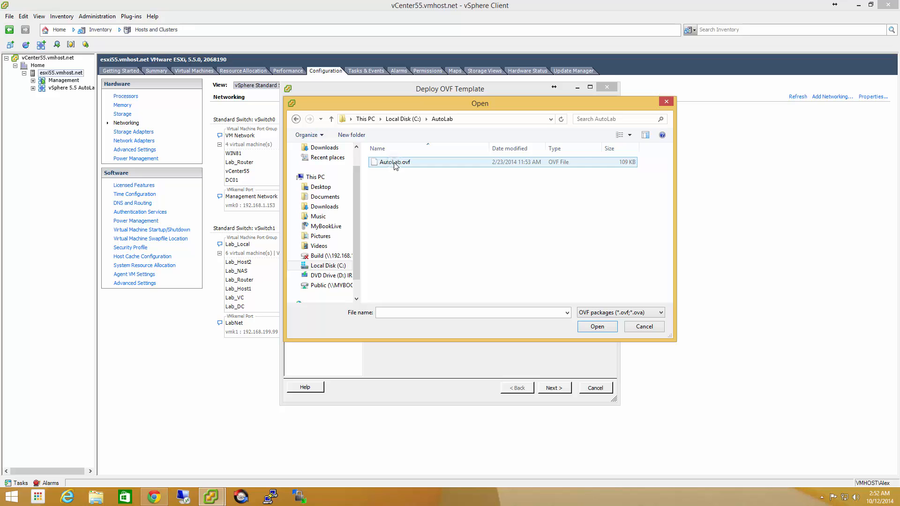
click(393, 163)
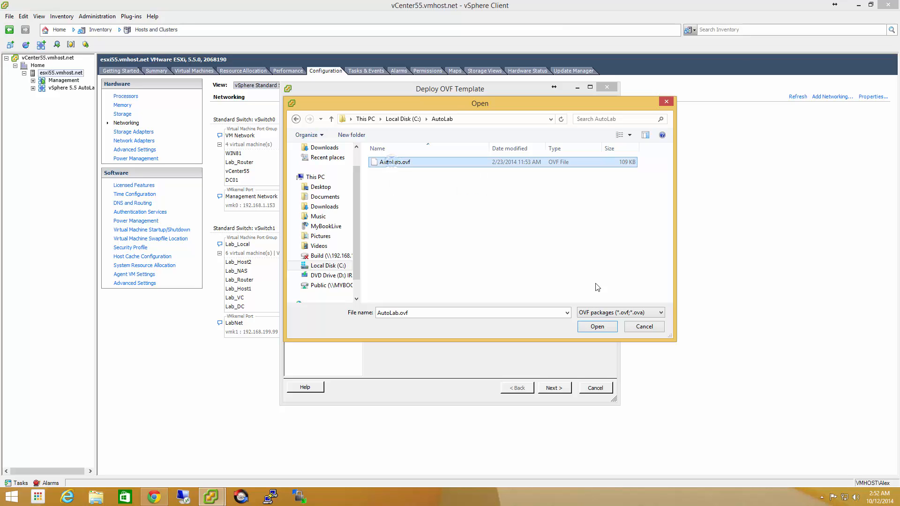
click(597, 327)
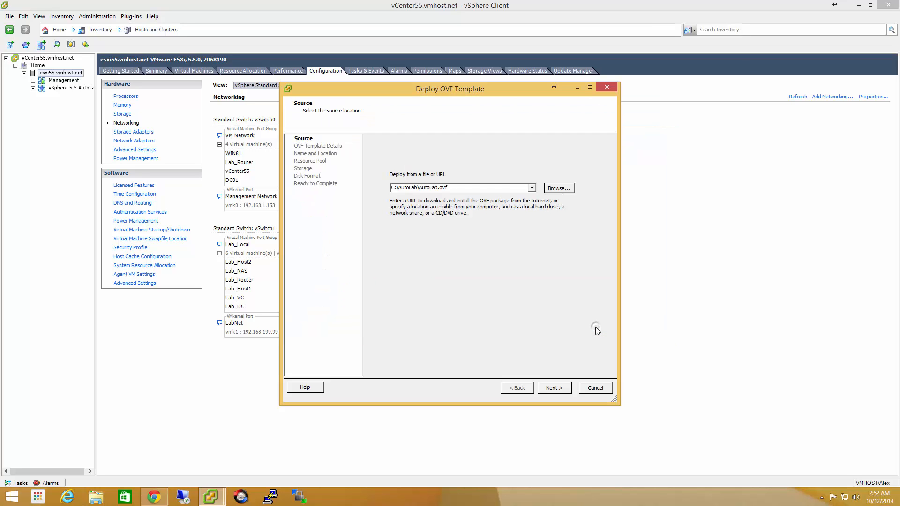
click(555, 389)
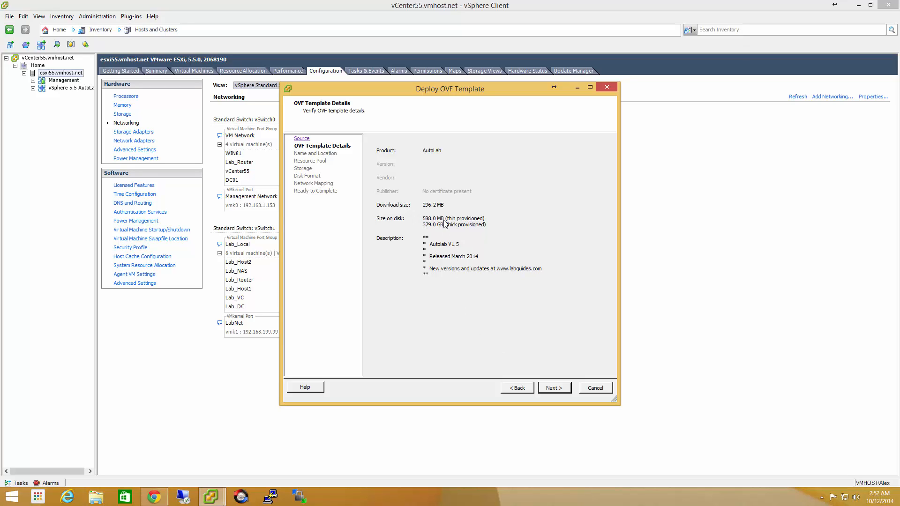
Step: Name the deployment AutoLab in the vSphere 5.5 AutoLab 2 folder, keeping the esxi55.vmhost.net resource pool
click(556, 388)
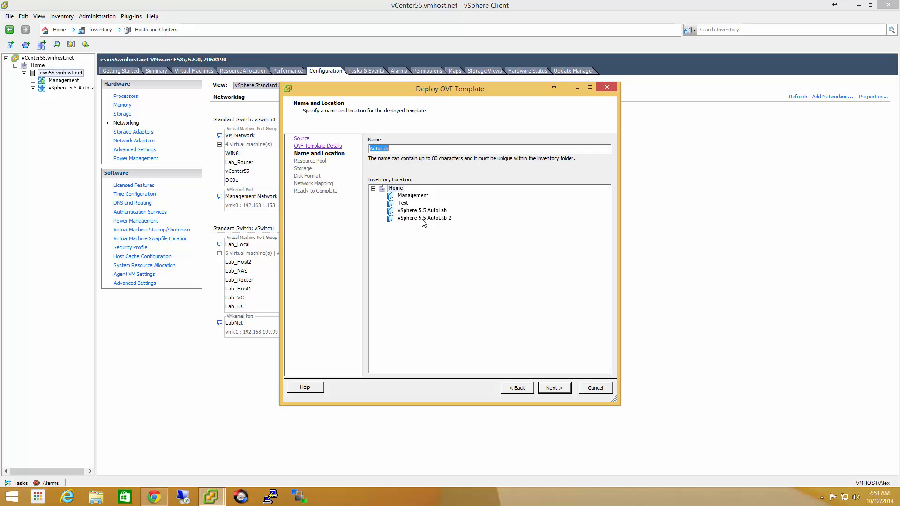
click(411, 219)
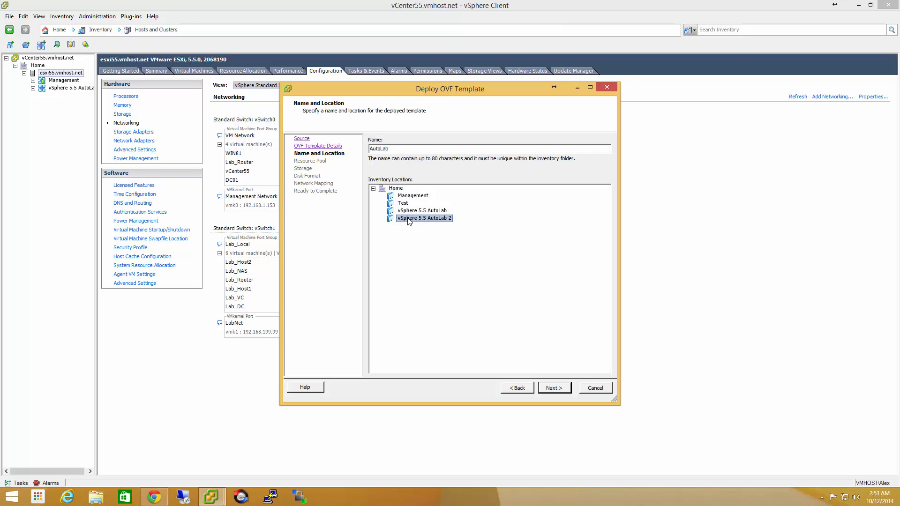
click(553, 392)
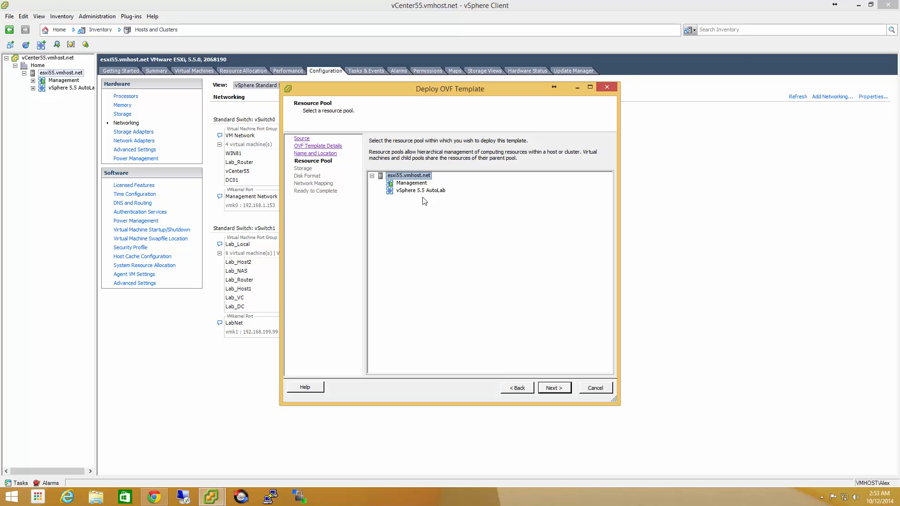
click(557, 389)
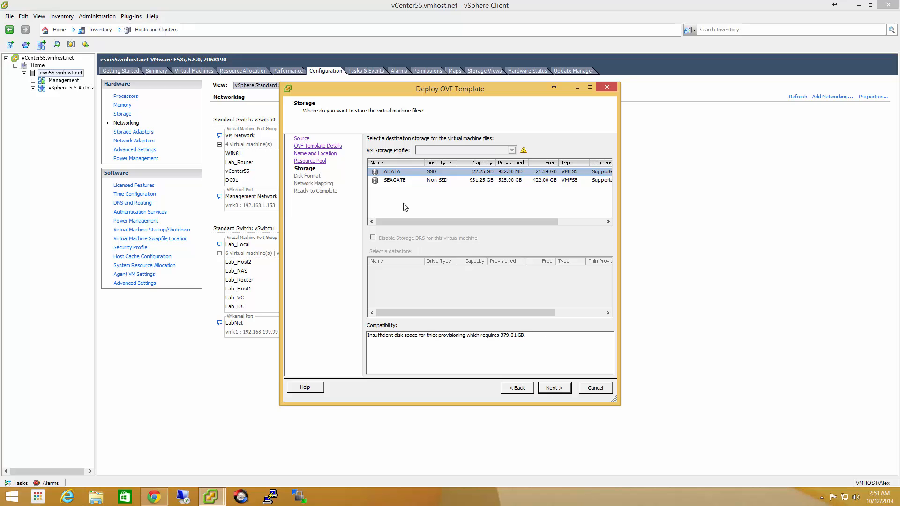
Step: Deploy to the SEAGATE datastore with Thin Provision disks and the default network mapping
click(399, 182)
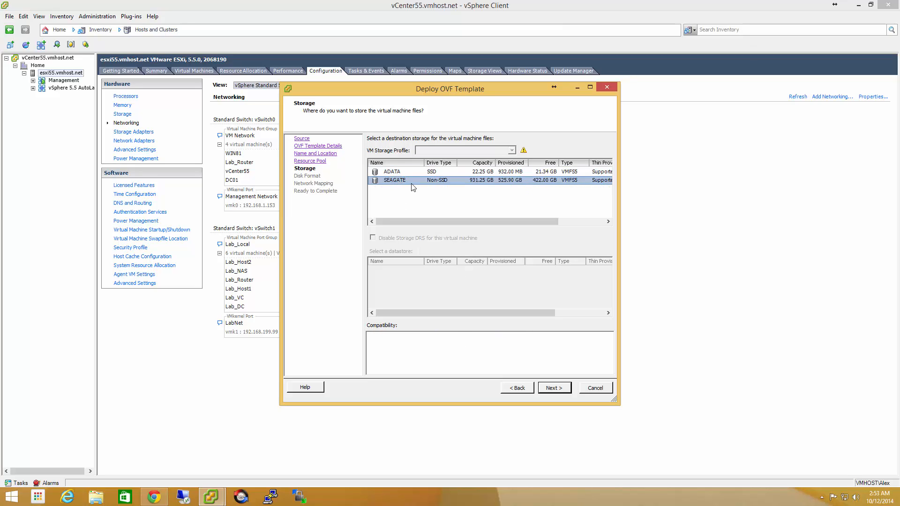
click(554, 389)
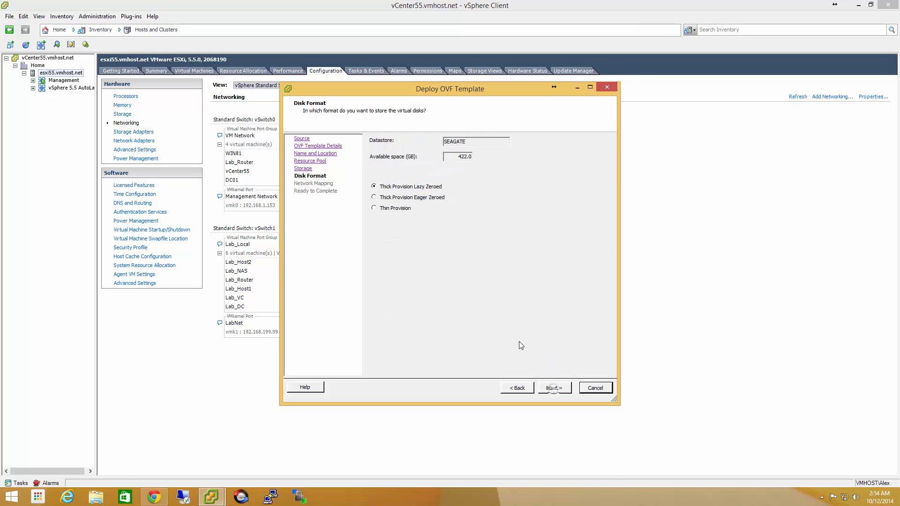
click(374, 208)
click(552, 391)
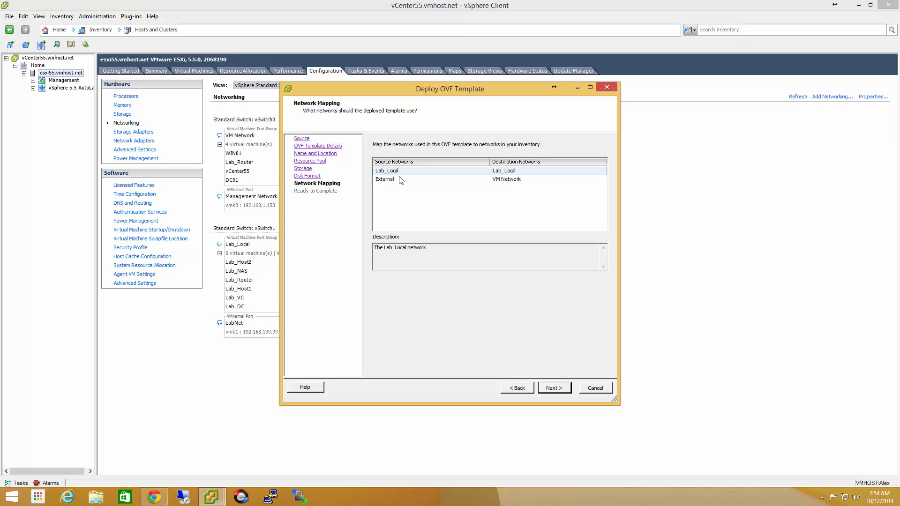
click(555, 390)
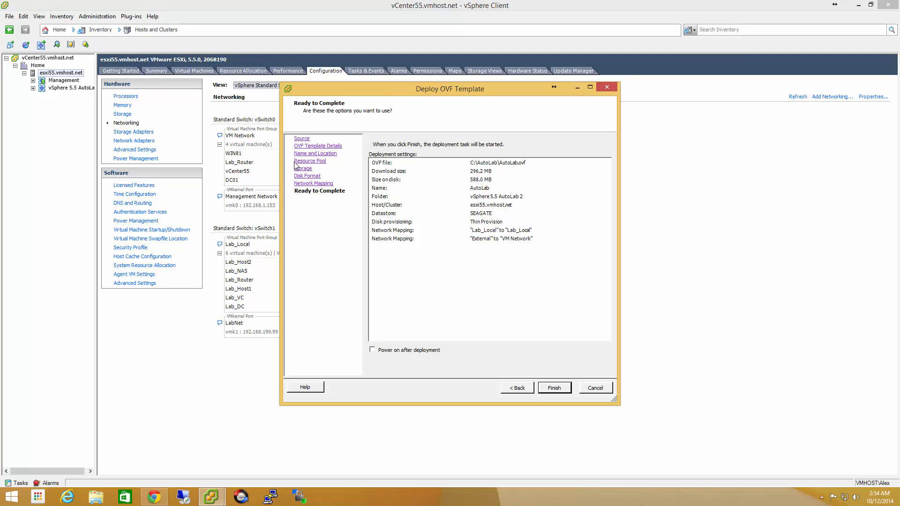
Step: Finish the AutoLab deployment, expand AutoLab to see its new VMs, and close the completion message
click(555, 388)
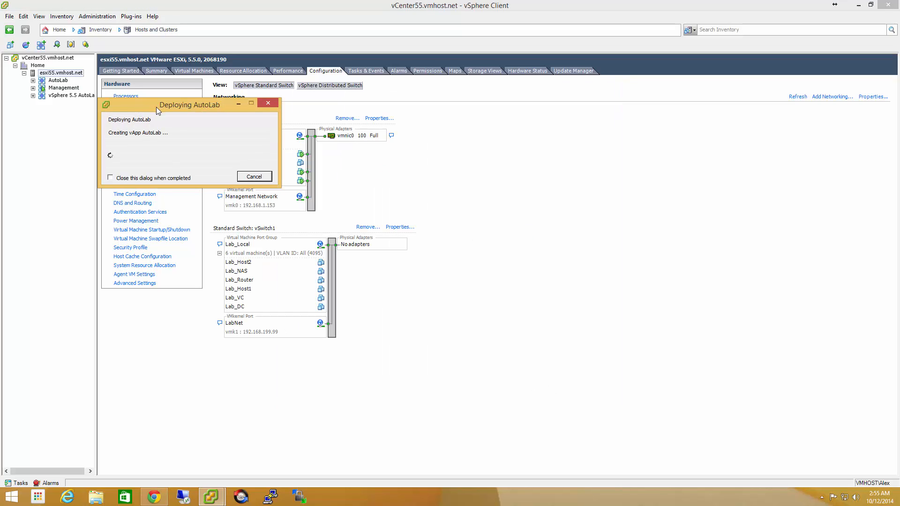
drag(158, 110, 519, 27)
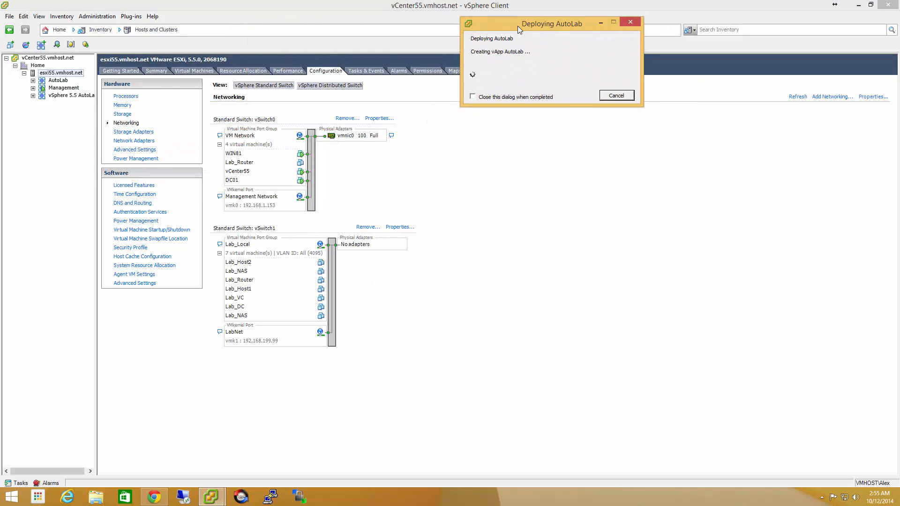
click(32, 81)
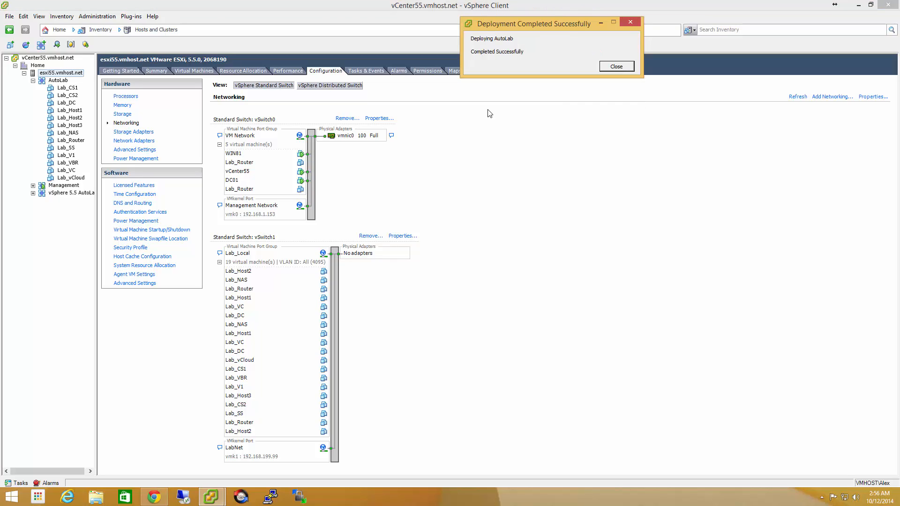
click(616, 67)
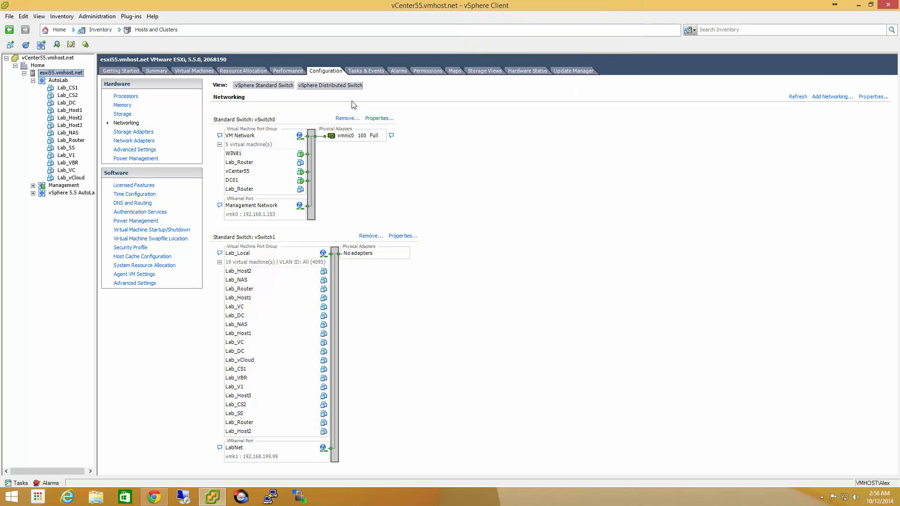
Step: Select the AutoLab vApp and list its virtual machines
click(65, 89)
right_click(67, 88)
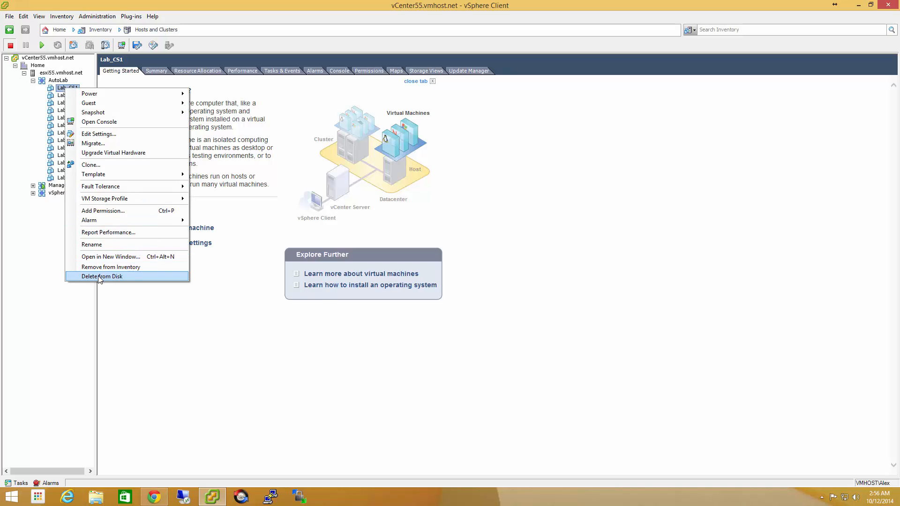
click(56, 81)
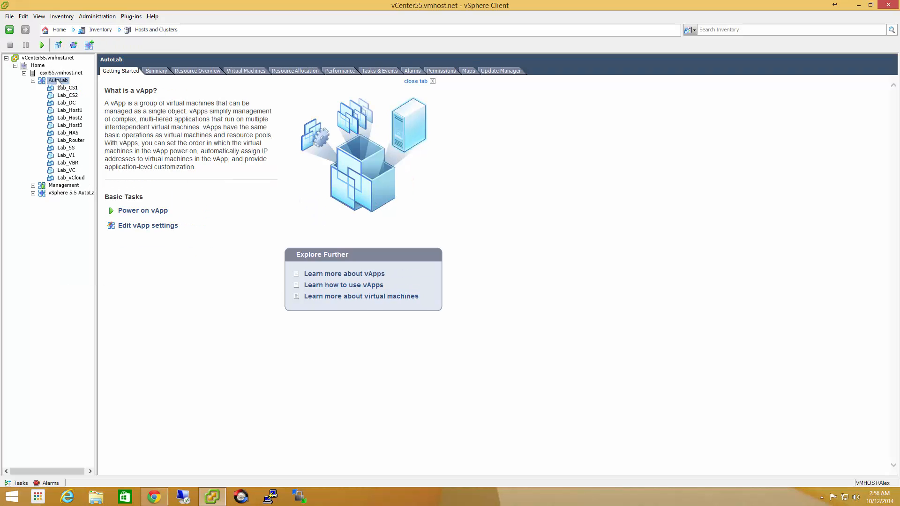
click(246, 71)
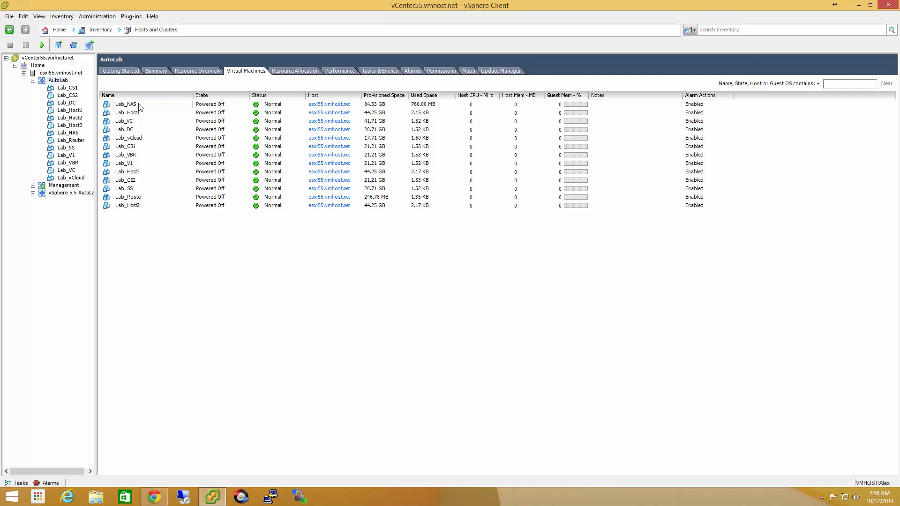
Step: Select Lab_vCloud, Lab_CS1, Lab_VBR and Lab_V1 in the VM list
shift+click(137, 140)
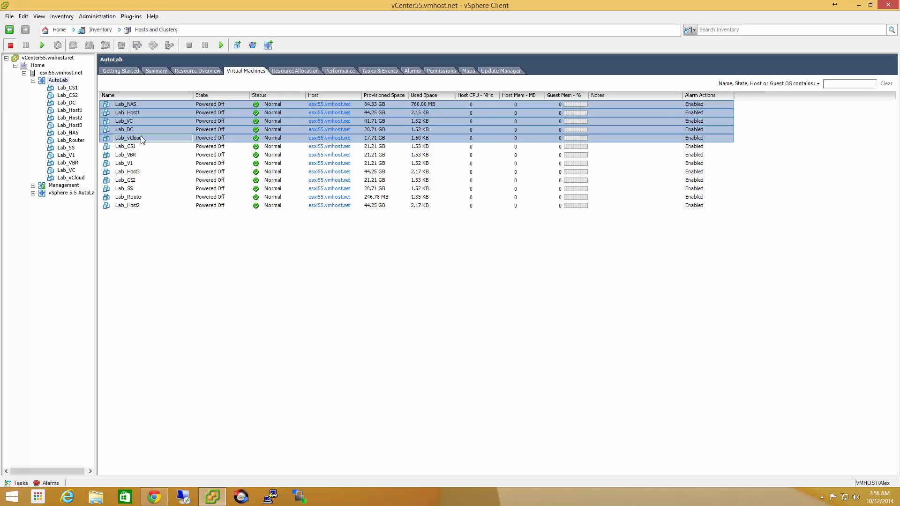
click(144, 138)
click(107, 137)
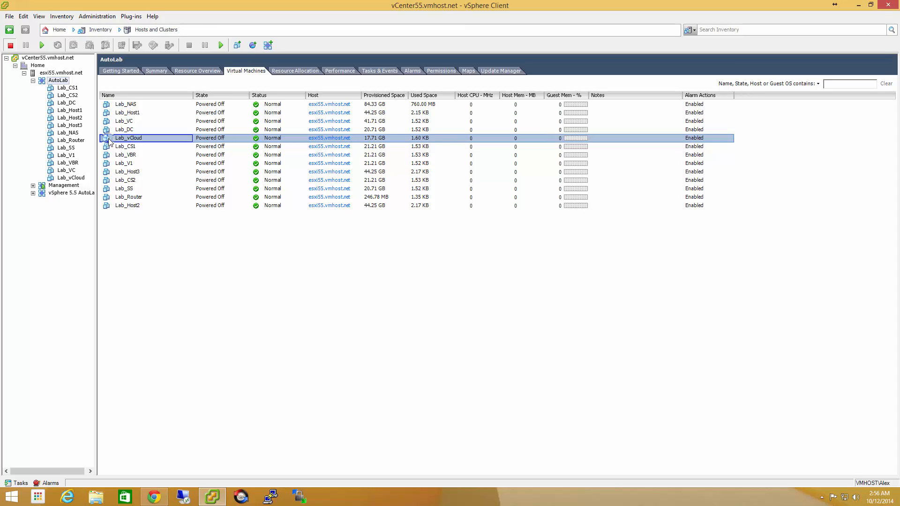
ctrl+click(124, 147)
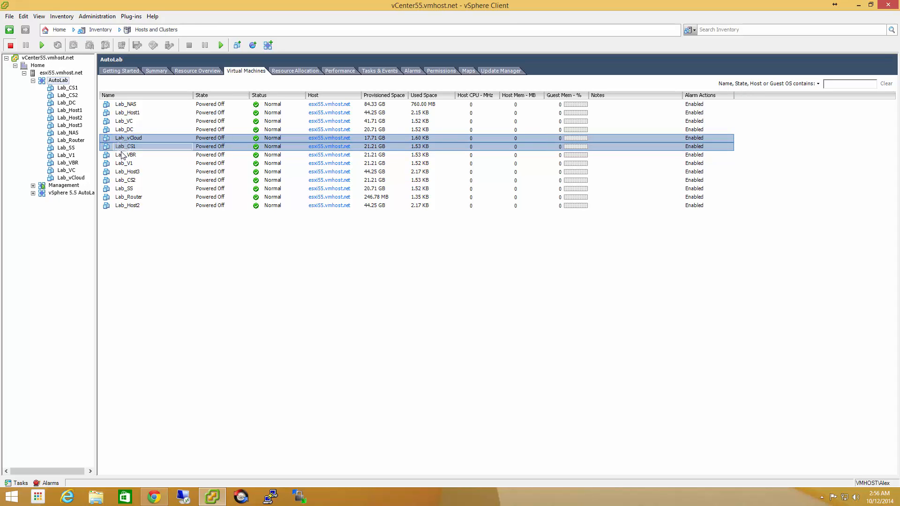
ctrl+click(126, 155)
ctrl+click(126, 164)
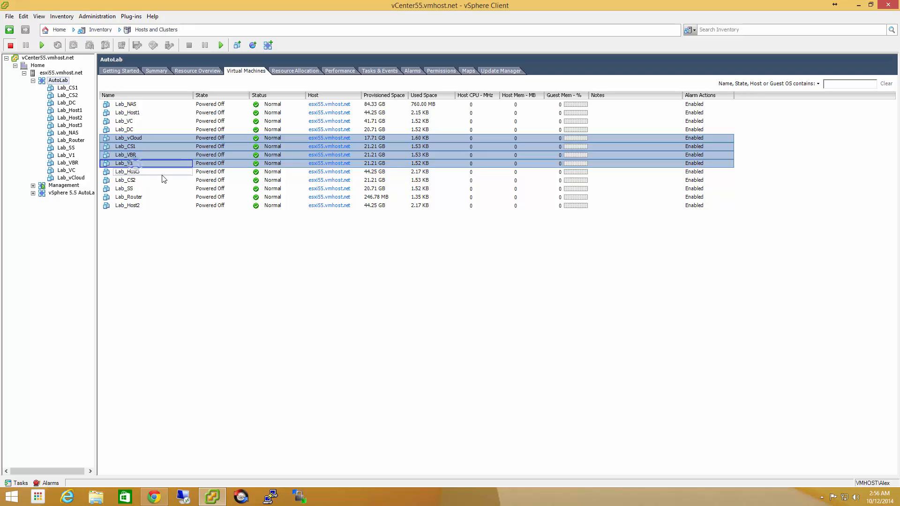
Step: Add Lab_Host3, Lab_CS2 and Lab_SS to the selection and delete all seven VMs from disk
ctrl+click(136, 172)
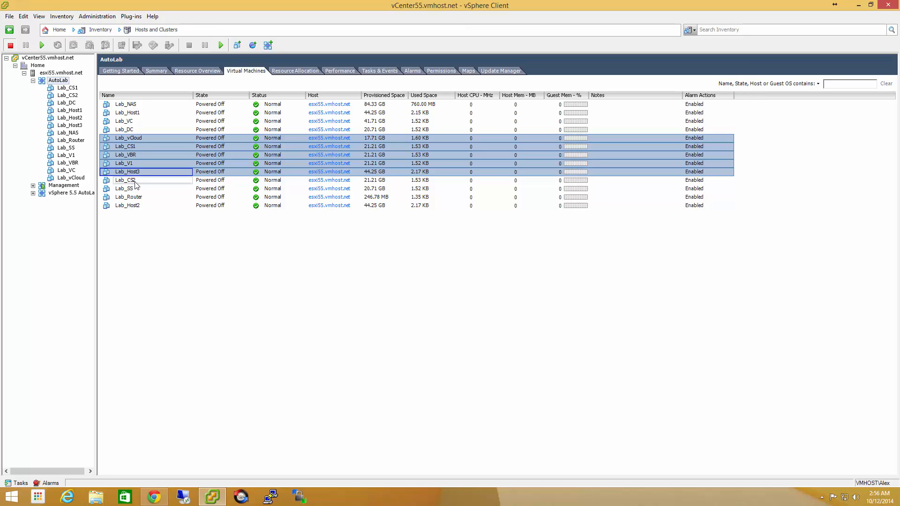
ctrl+click(136, 180)
ctrl+click(136, 189)
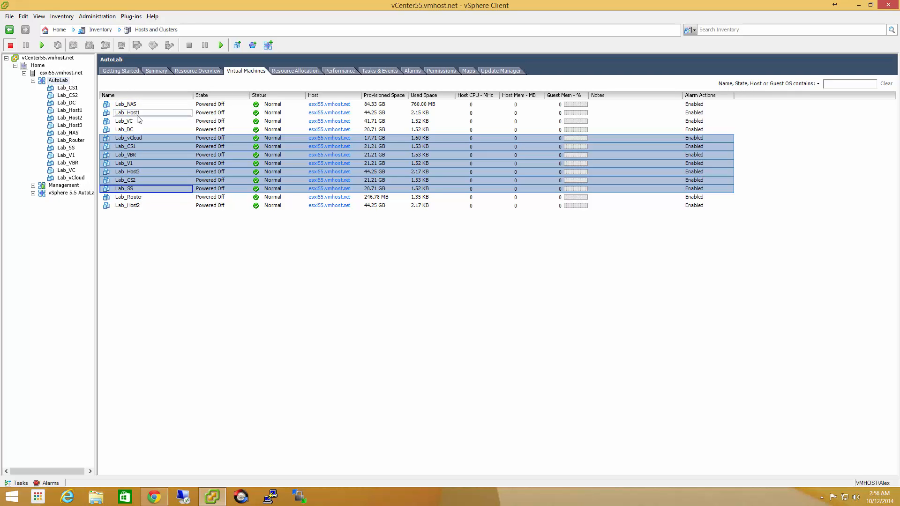
right_click(142, 145)
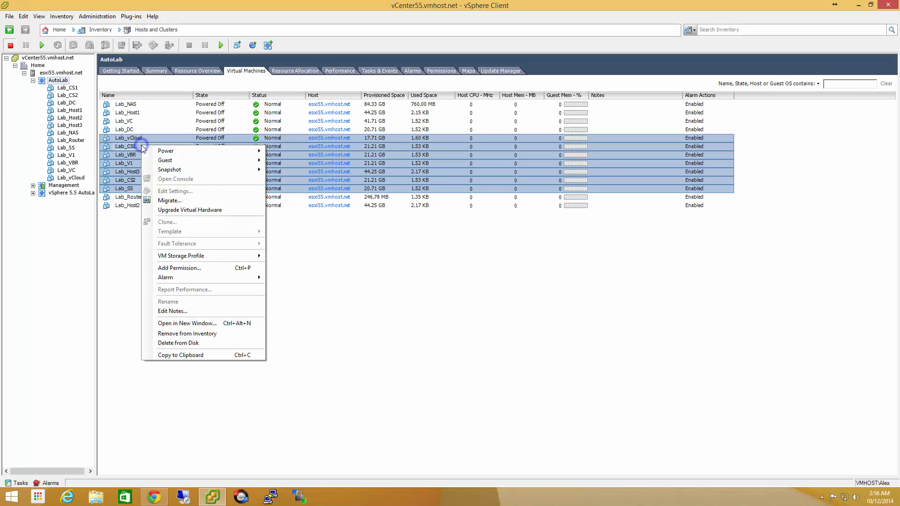
click(188, 344)
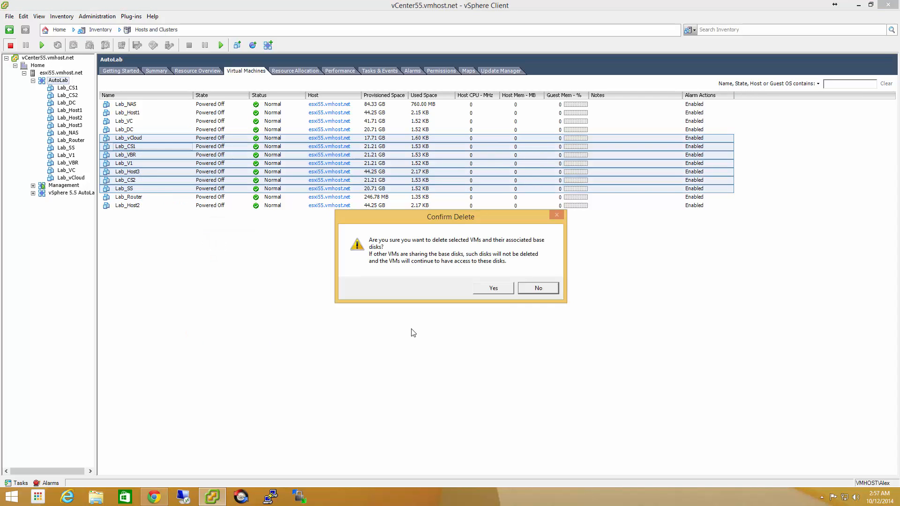
click(493, 289)
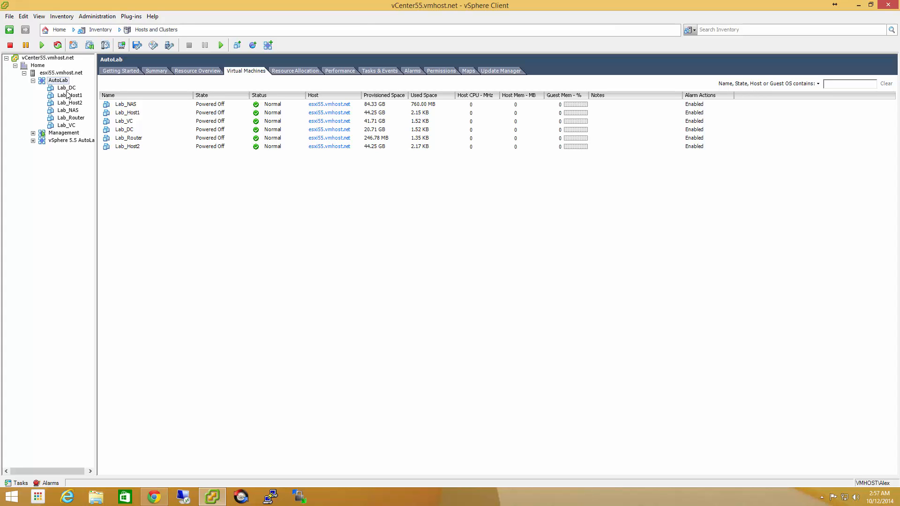
Step: Set Lab_Router's memory size to 256 MB in its virtual machine settings
click(66, 119)
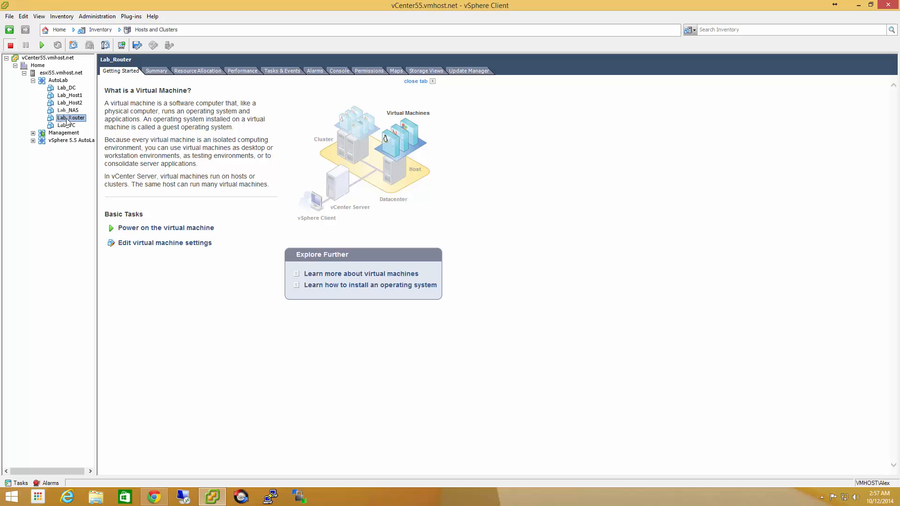
click(150, 243)
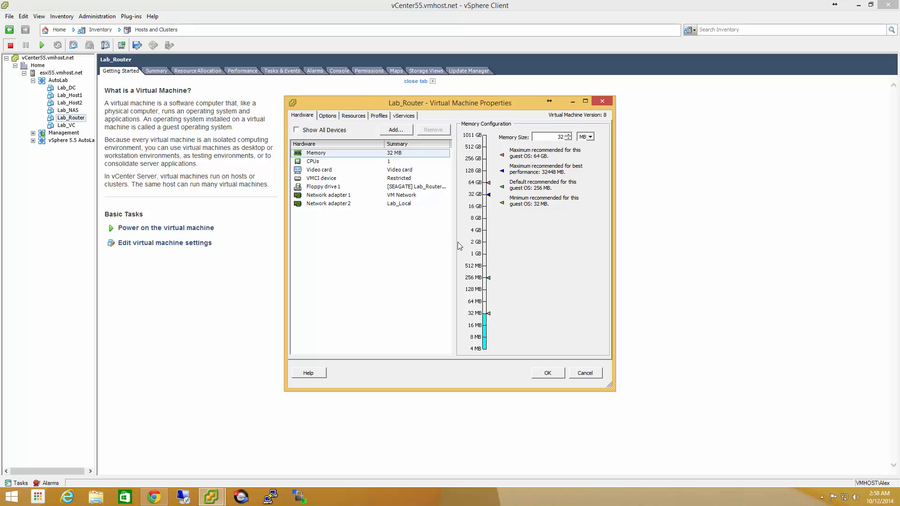
click(490, 278)
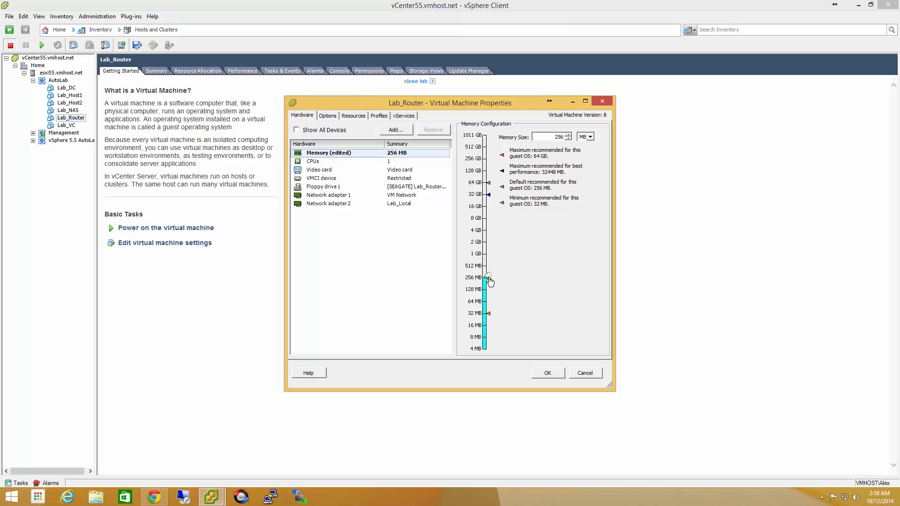
click(550, 375)
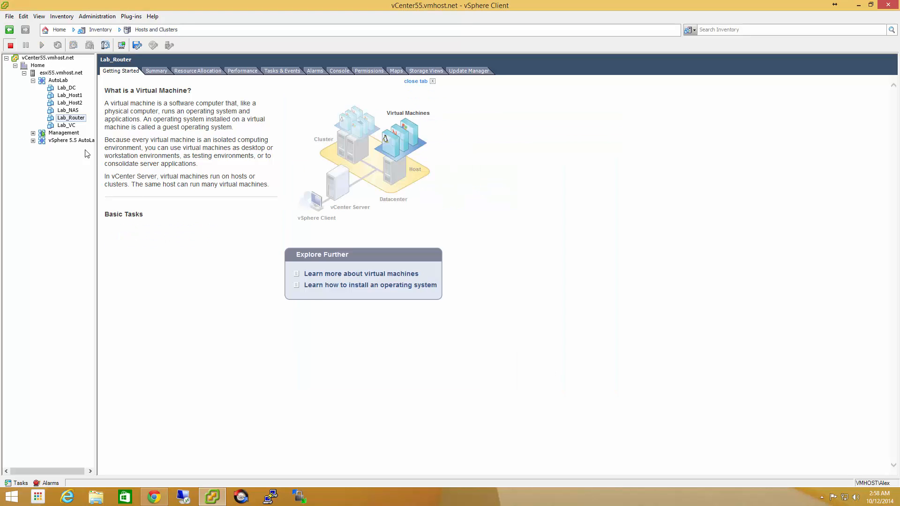
Step: Set Lab_NAS's memory to the 1 GB default, then select Lab_DC
click(69, 111)
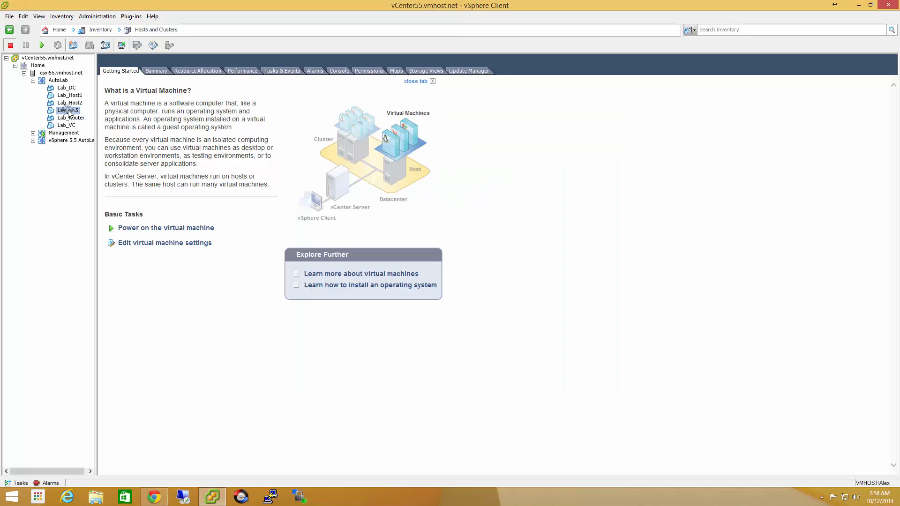
click(159, 243)
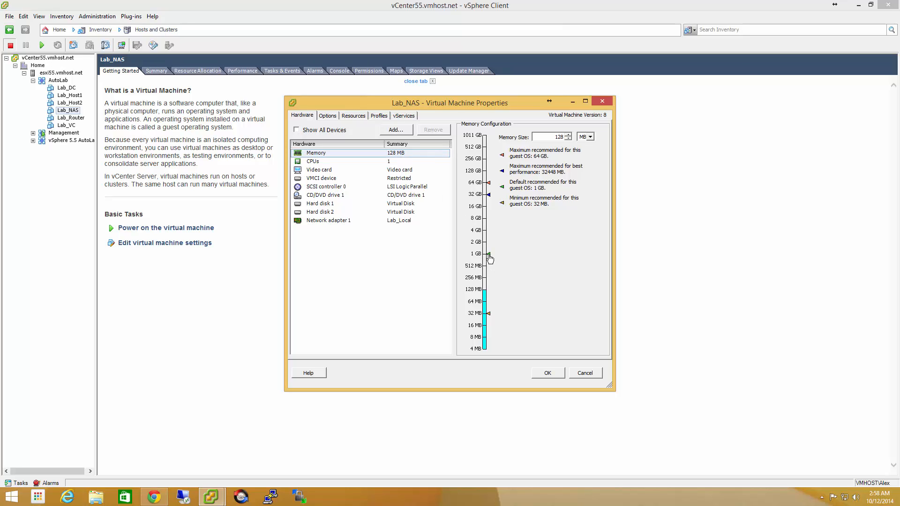
click(489, 258)
click(547, 374)
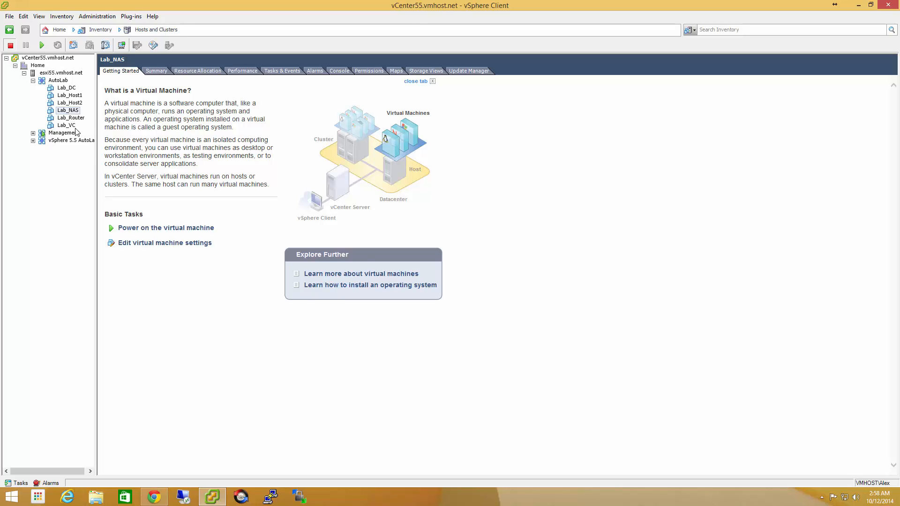
click(72, 89)
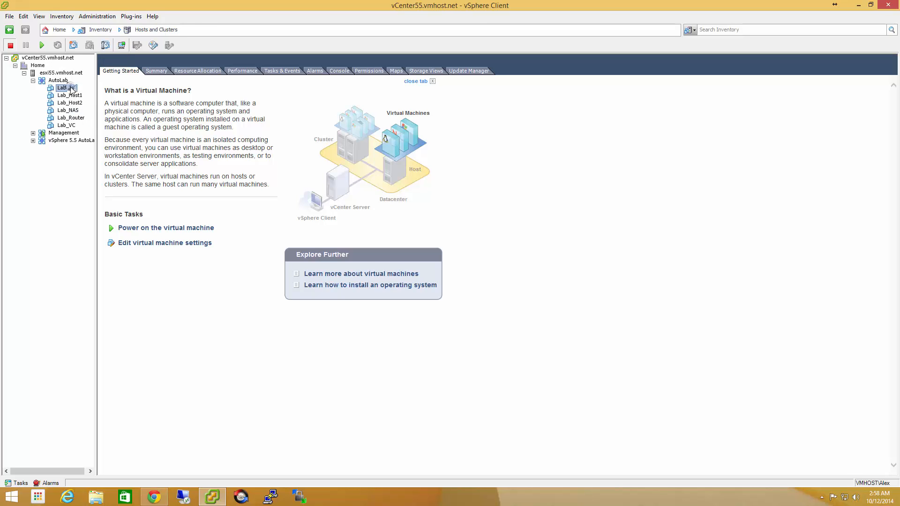
Step: Set Lab_DC's memory to 2 GB (2048 MB), then select Lab_Host1
click(154, 244)
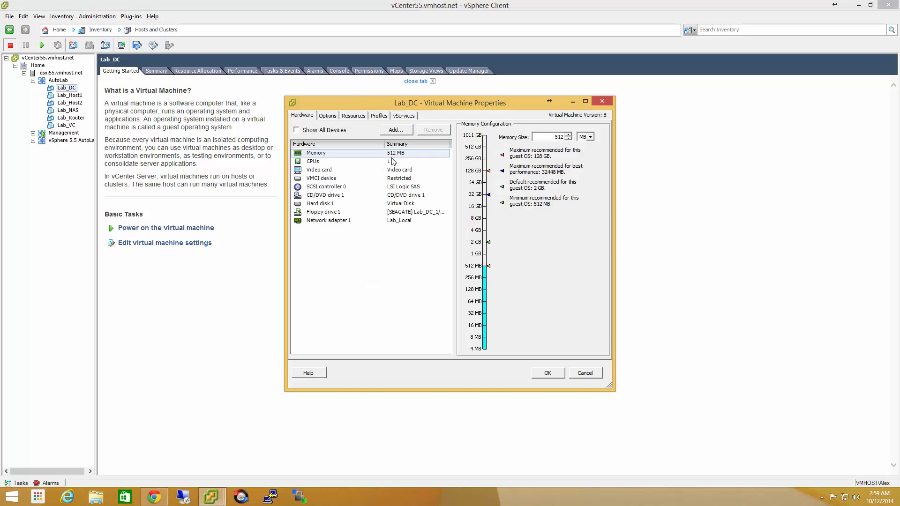
click(489, 245)
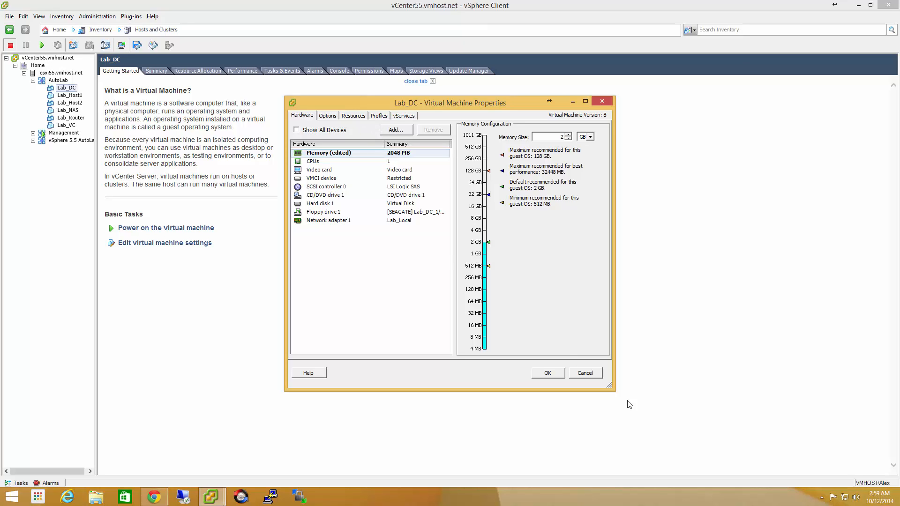
click(544, 375)
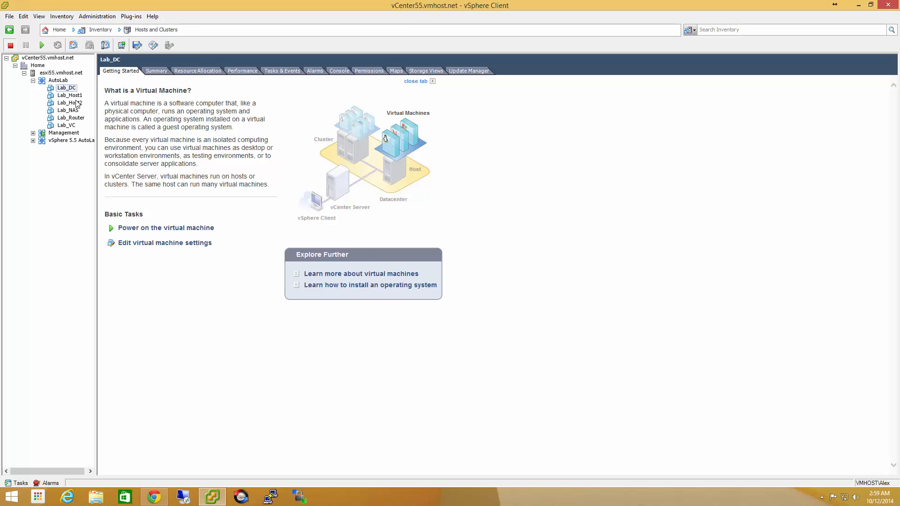
click(73, 96)
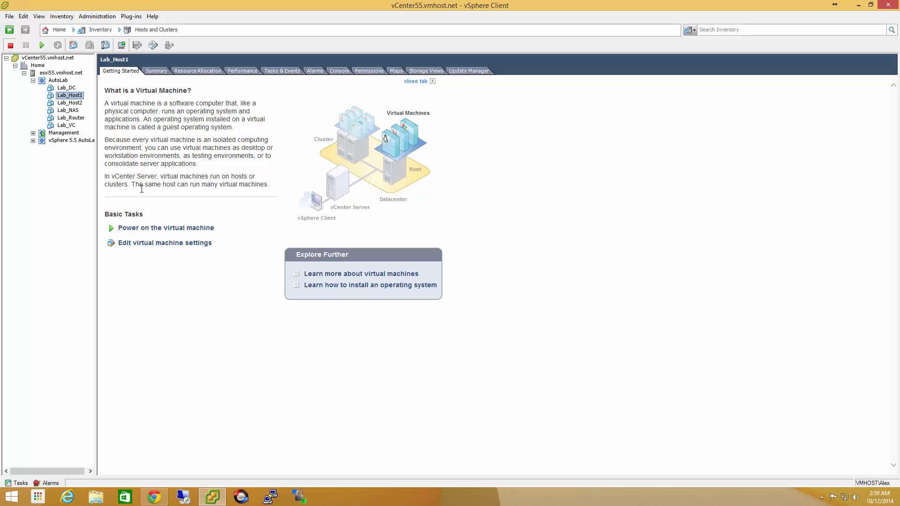
Step: Review Lab_Host1's settings with 4 GB memory, then select Lab_VC
click(157, 244)
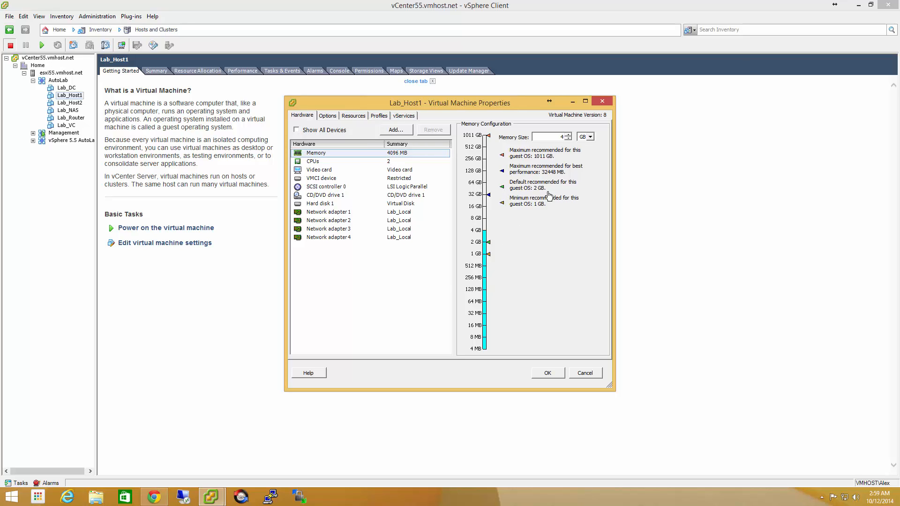
click(548, 374)
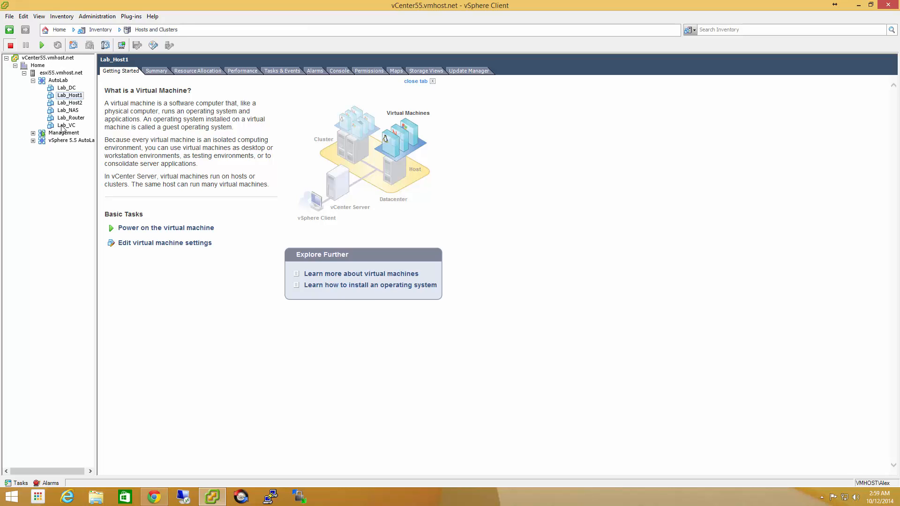
click(64, 126)
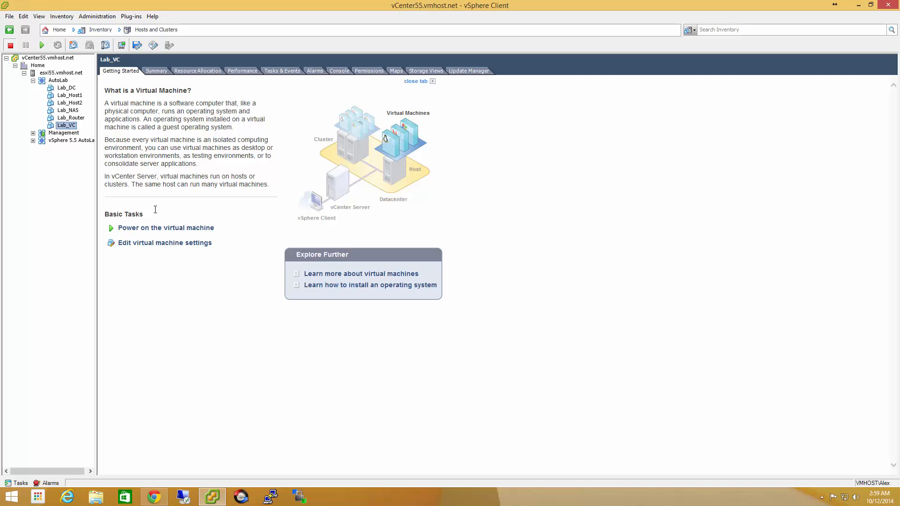
Step: Set Lab_VC's memory to 6 GB (6144 MB) in its virtual machine settings and save
click(143, 242)
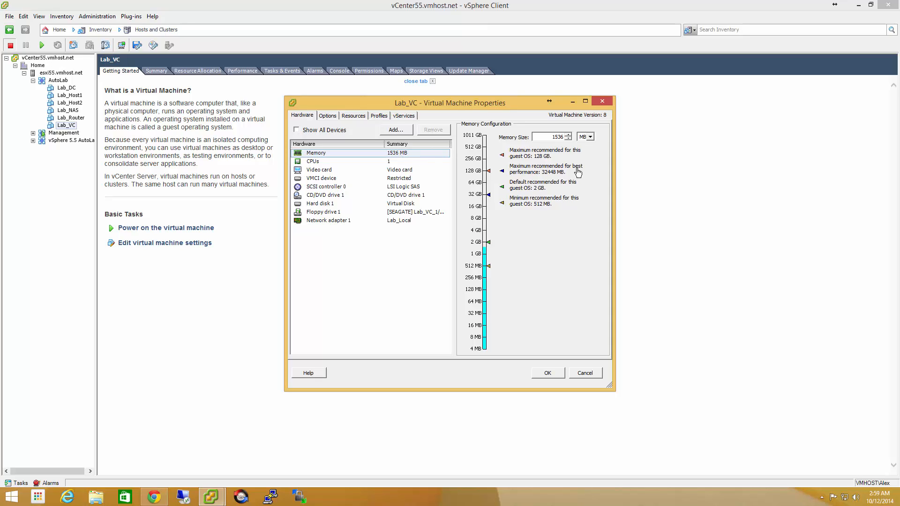
click(589, 136)
click(584, 151)
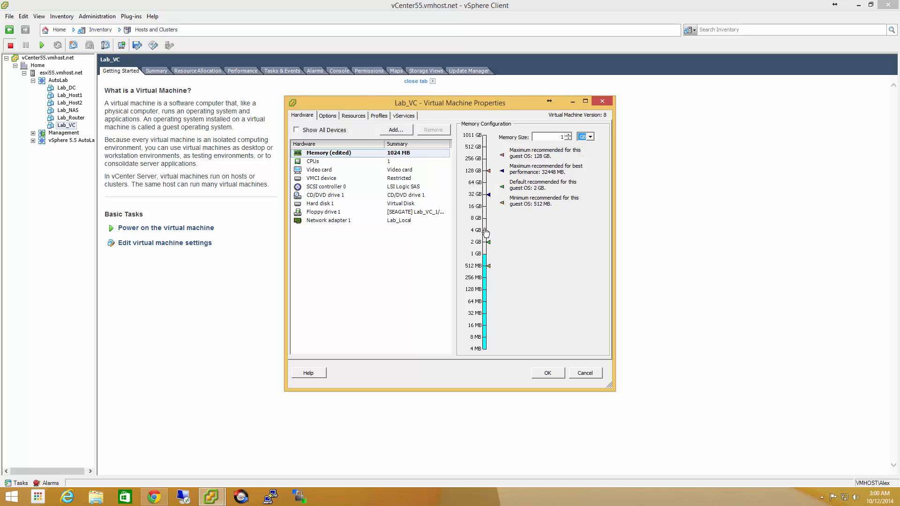
double_click(562, 136)
click(548, 373)
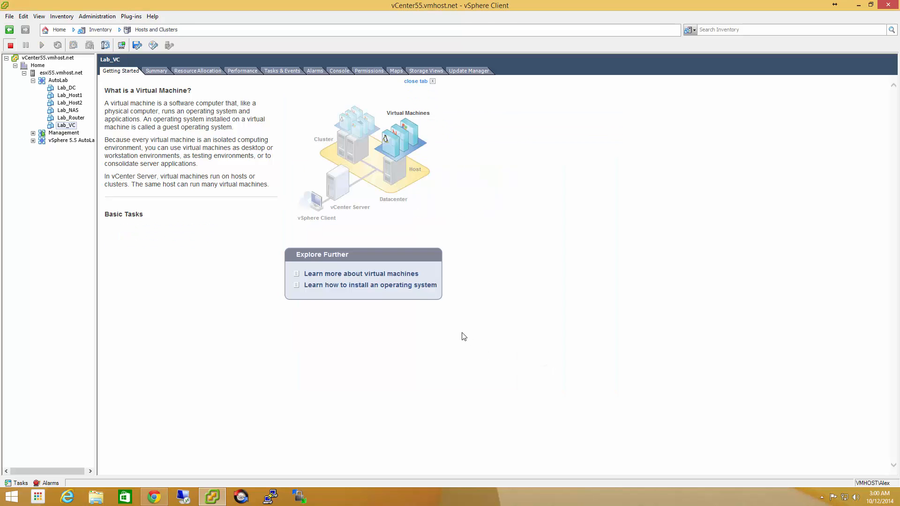
Step: Launch Lab_Router's console to boot it to the login prompt, then select Lab_NAS
click(67, 118)
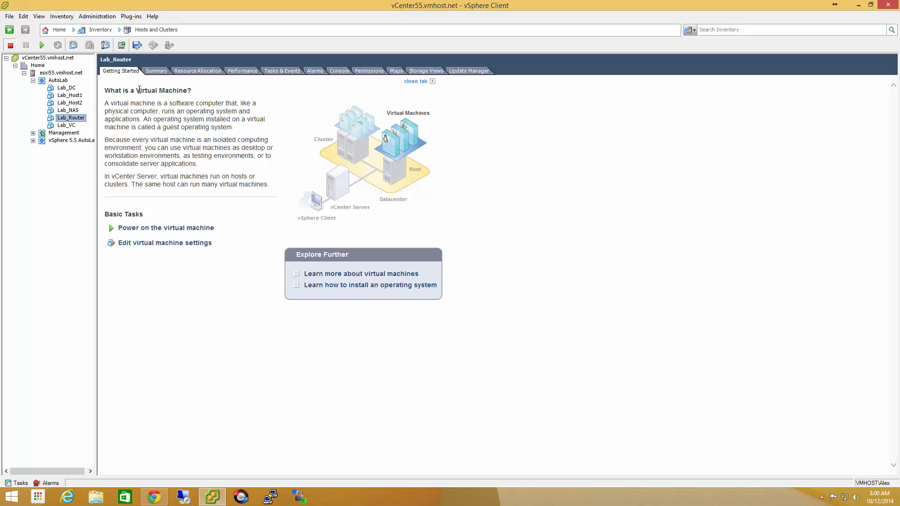
click(121, 46)
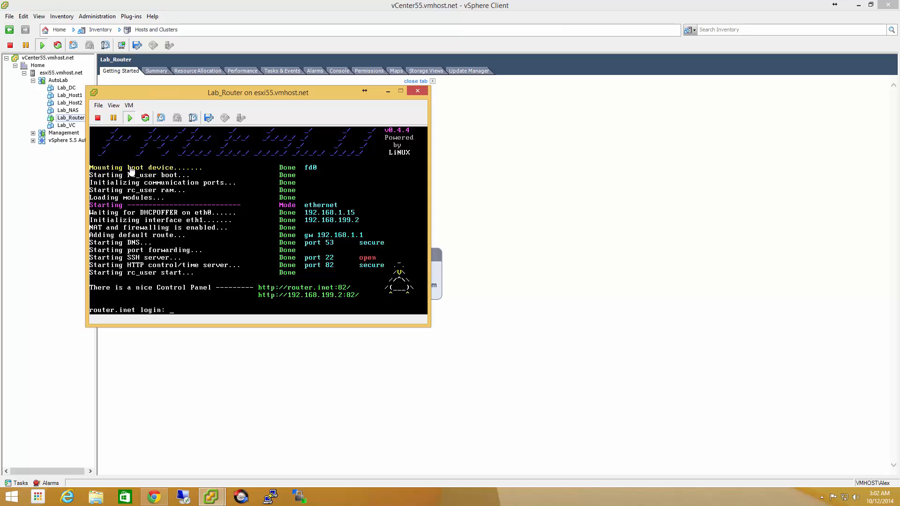
click(71, 110)
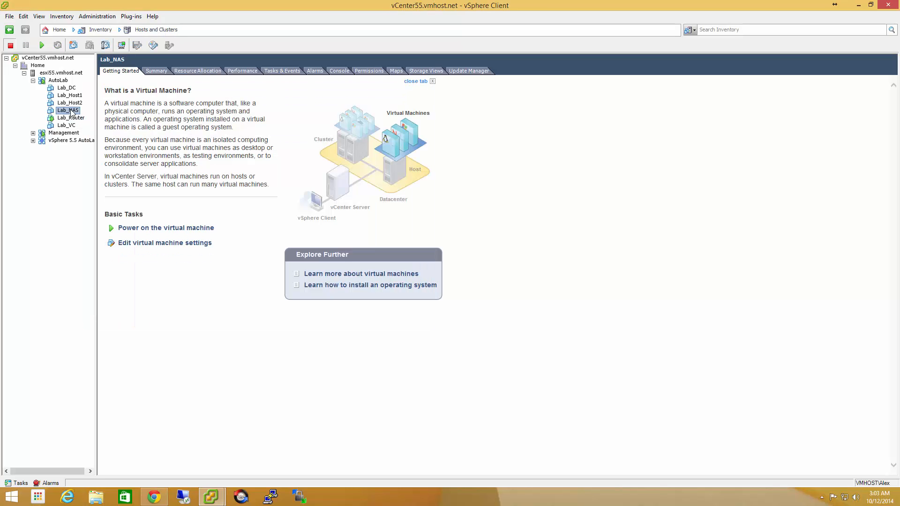
Step: Power on Lab_NAS from its console, then show the esxi55 host's networking configuration
click(122, 45)
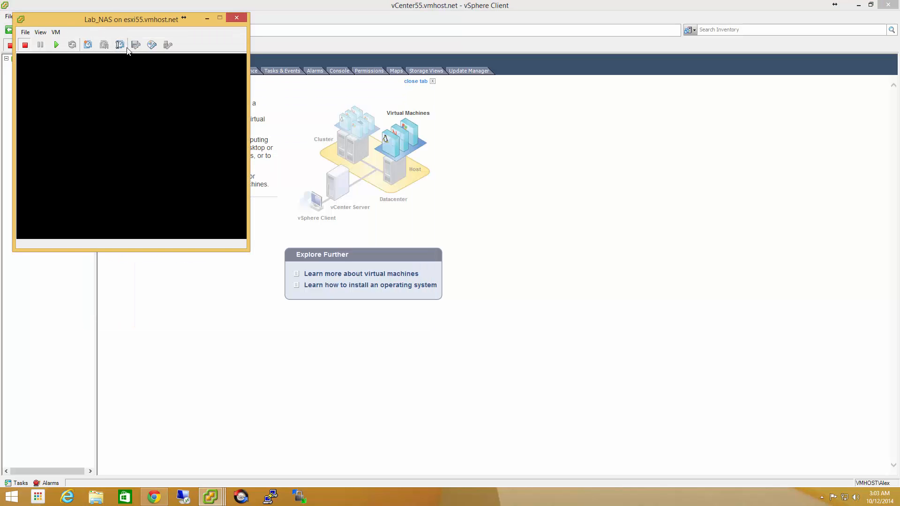
drag(110, 21, 422, 50)
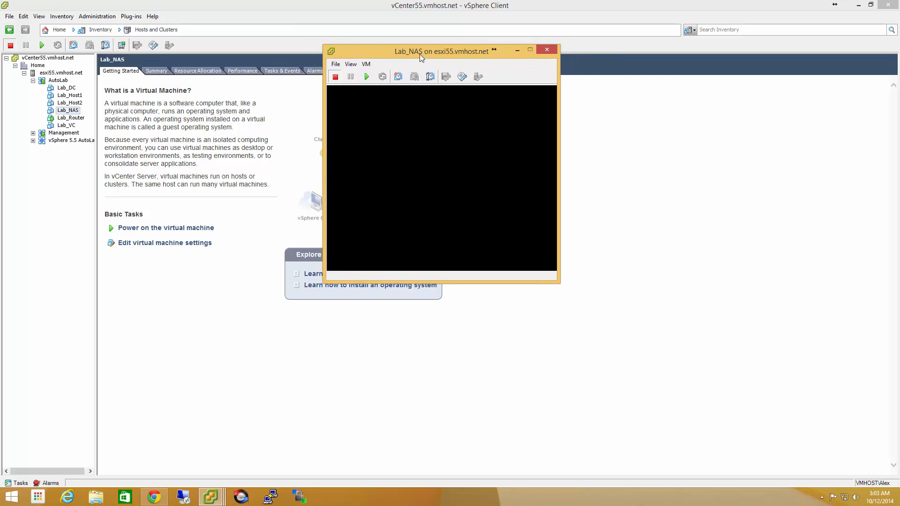
click(367, 77)
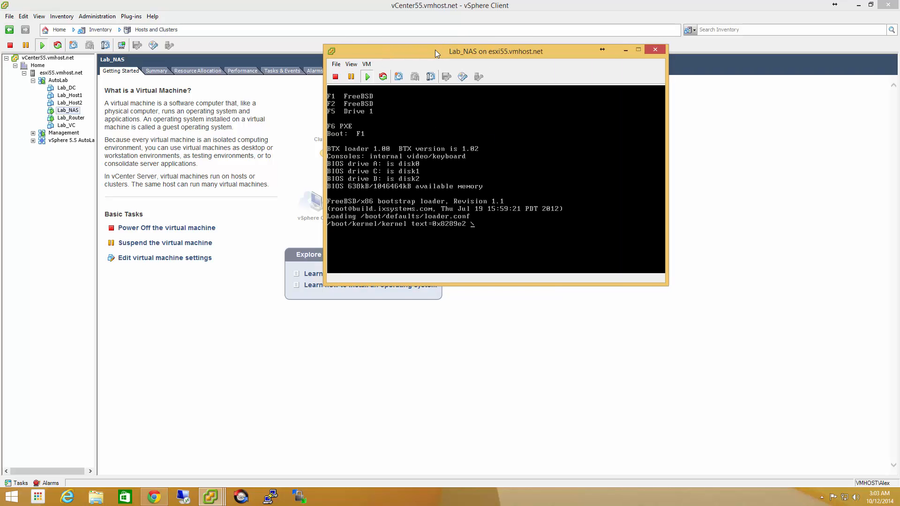
drag(435, 50, 430, 39)
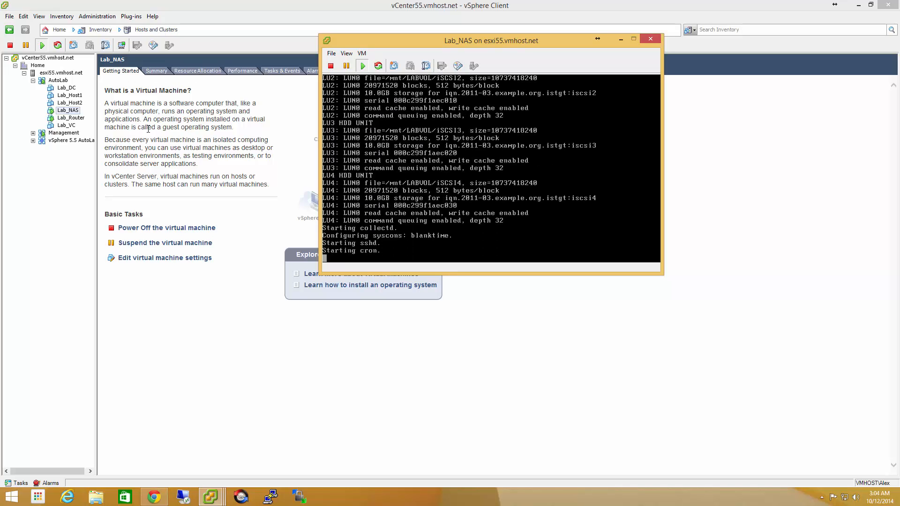
click(61, 73)
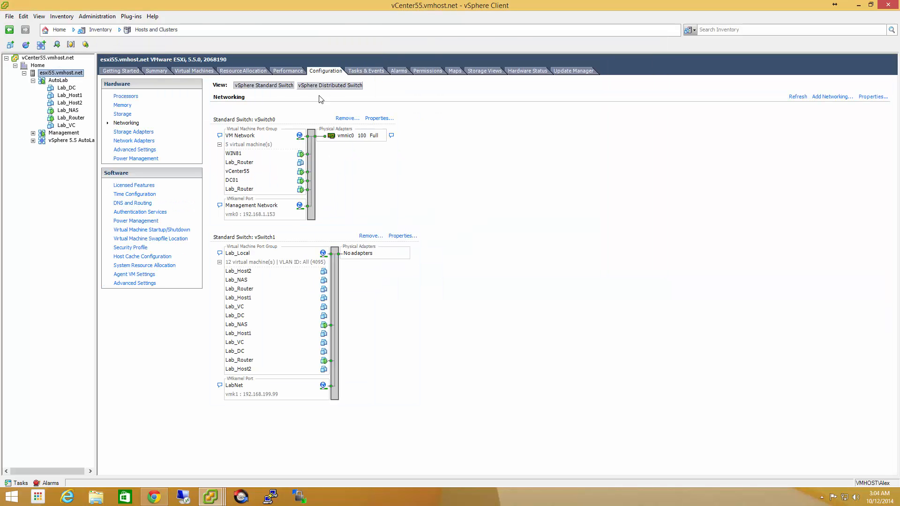
Step: List the host's storage and browse the SEAGATE datastore's files
click(124, 114)
click(243, 124)
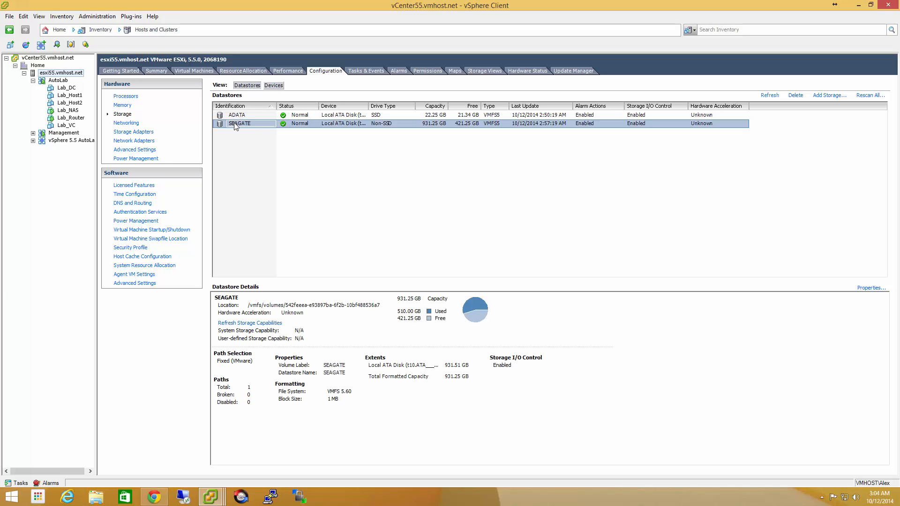
right_click(236, 125)
click(268, 129)
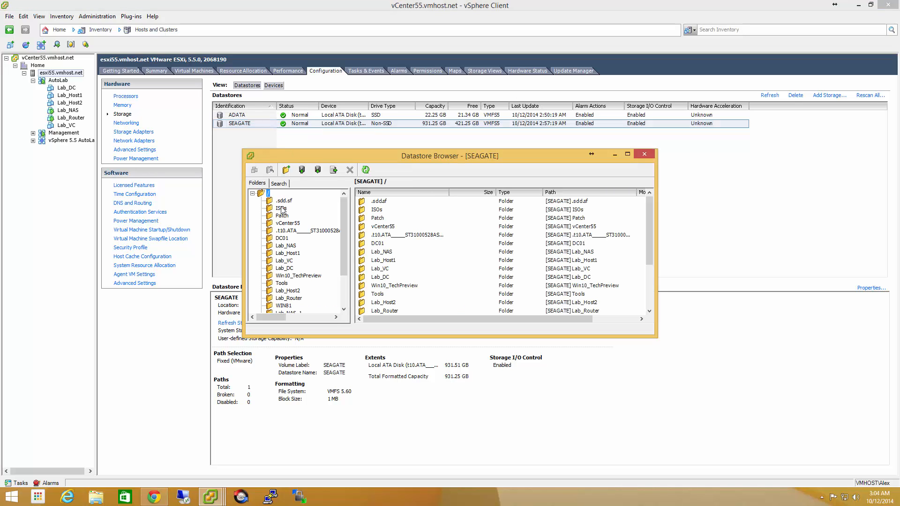
Step: Open the ISOs folder, resize the Name column and select the first Windows Server ISO
click(281, 209)
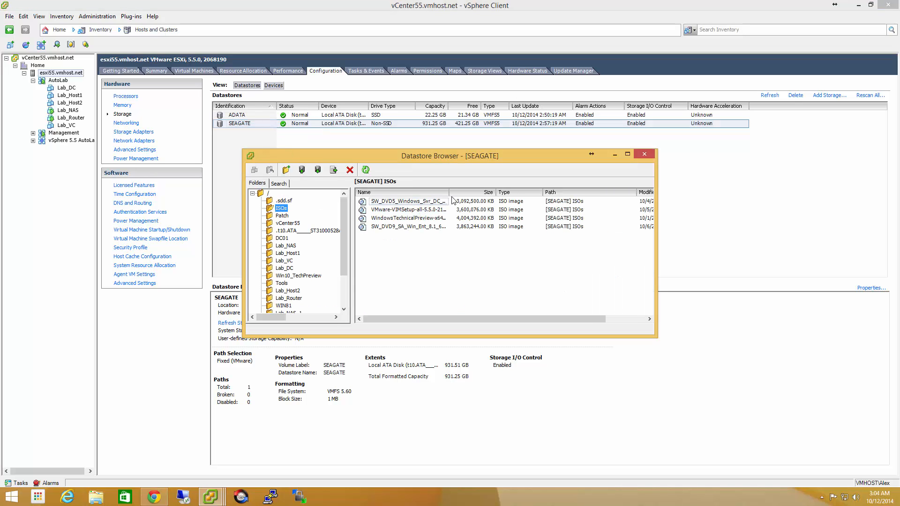
drag(449, 193, 471, 193)
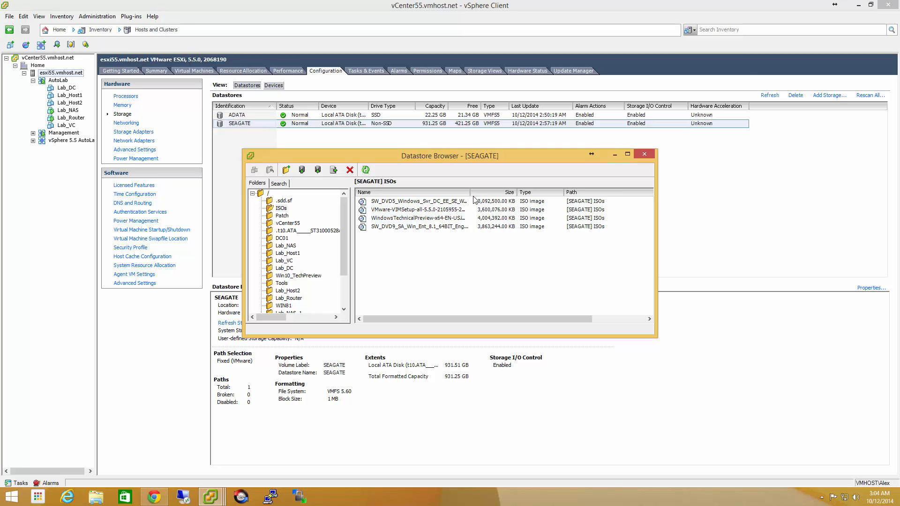
drag(469, 192, 461, 194)
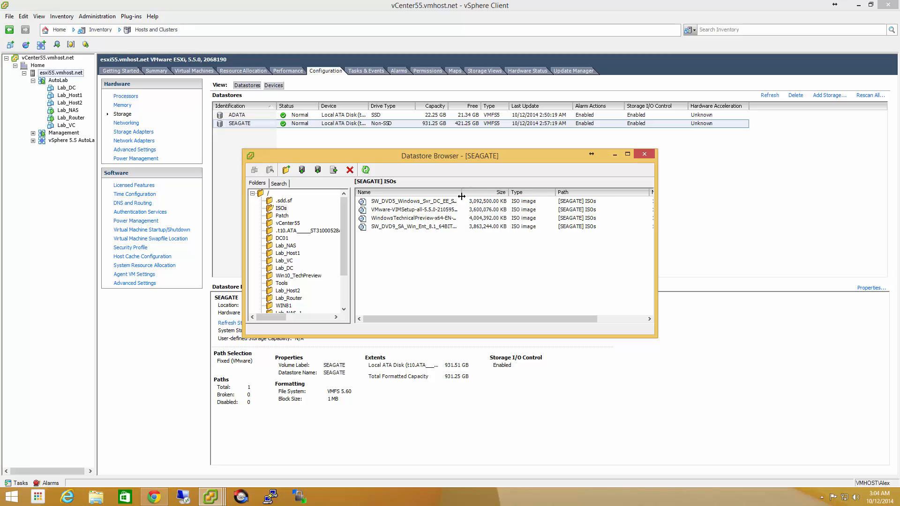
click(408, 202)
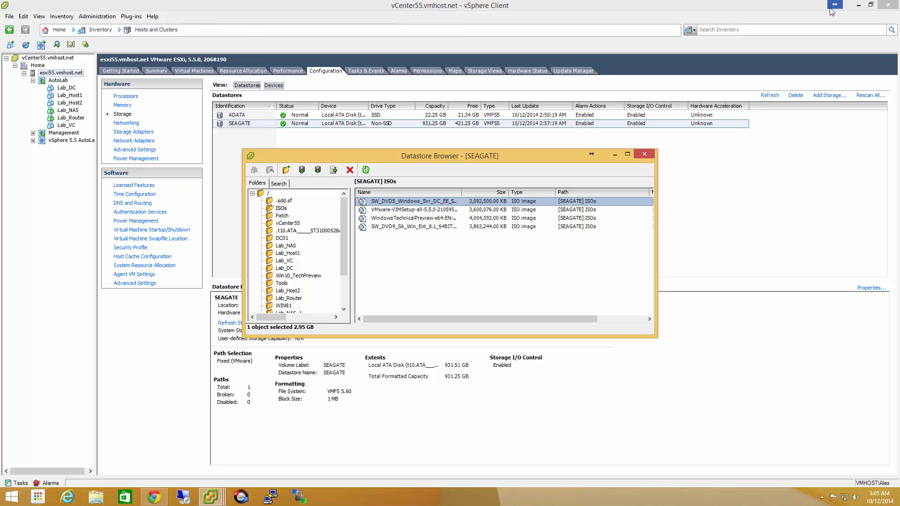
click(859, 5)
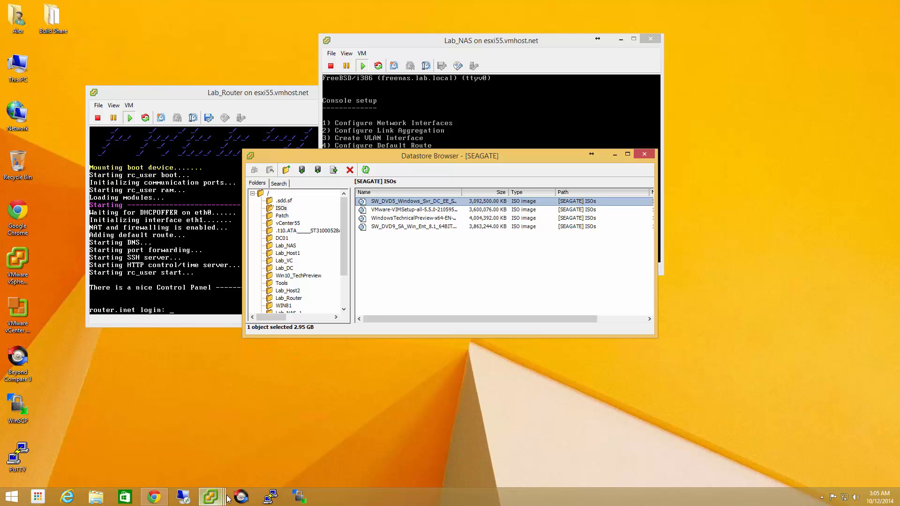
mouse_move(210, 497)
click(64, 449)
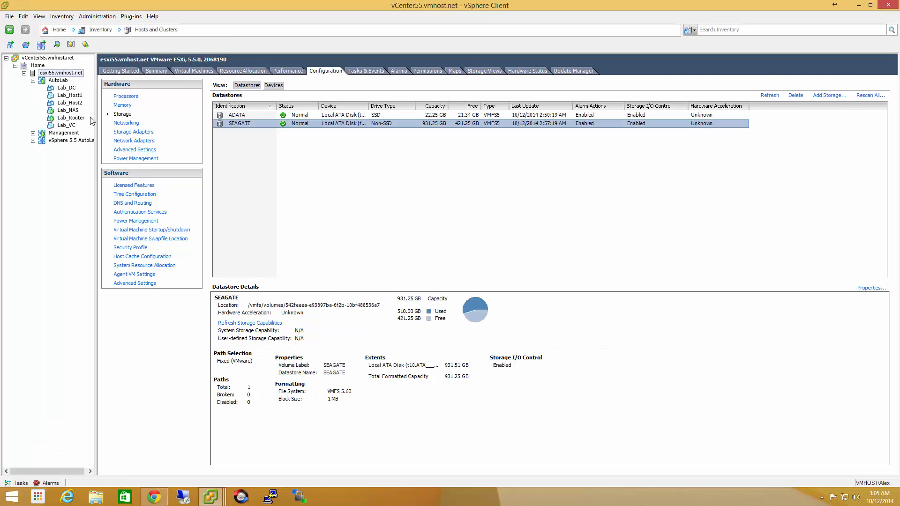
click(33, 133)
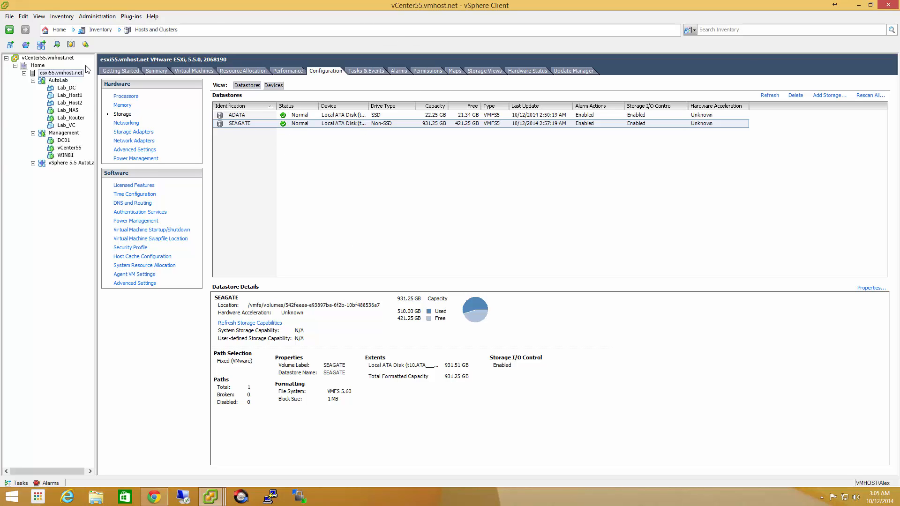
click(33, 134)
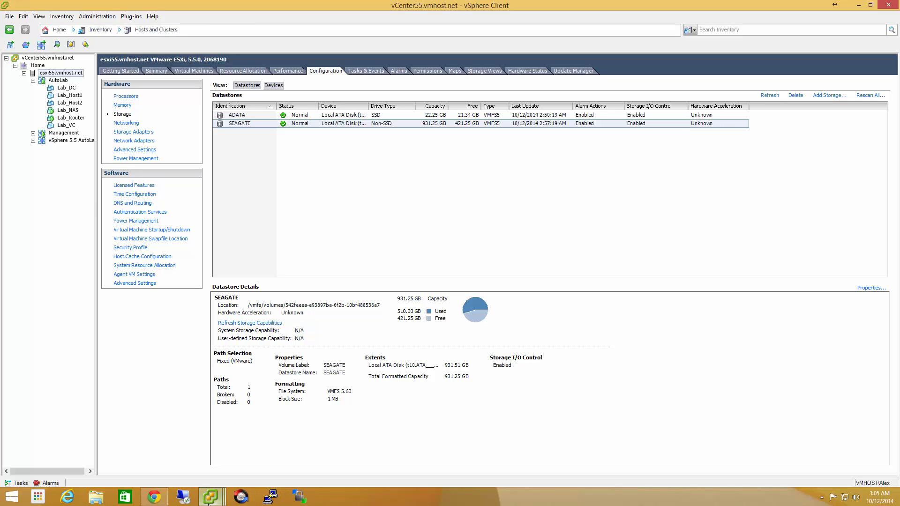
mouse_move(210, 497)
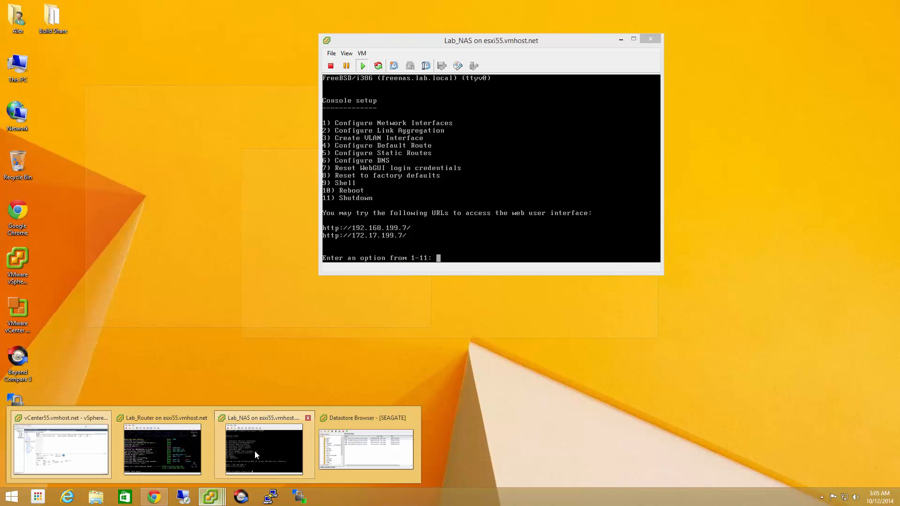
click(255, 451)
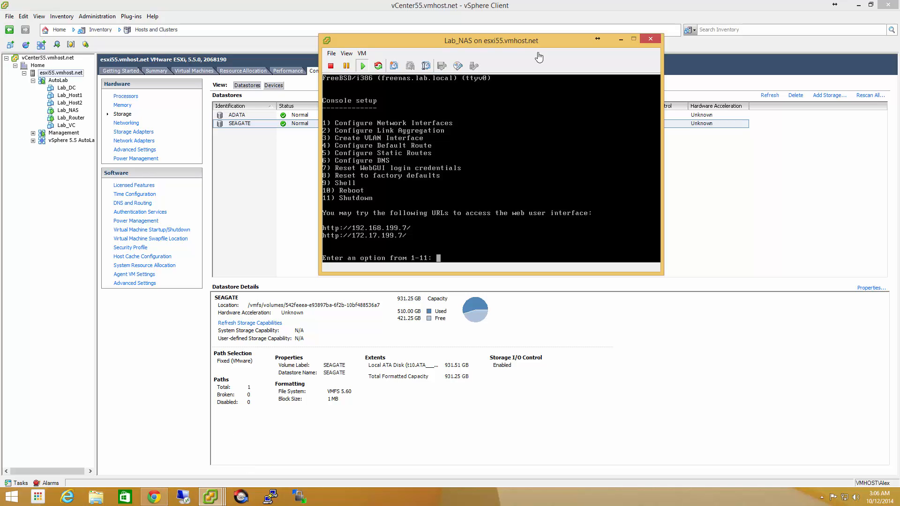
Step: Close the Datastore Browser, then the Lab_NAS and Lab_Router console windows
click(859, 6)
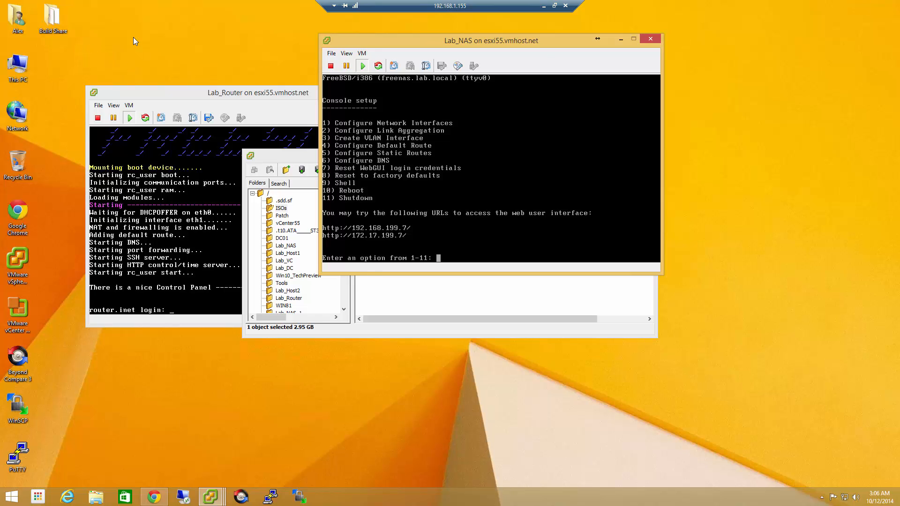
click(283, 156)
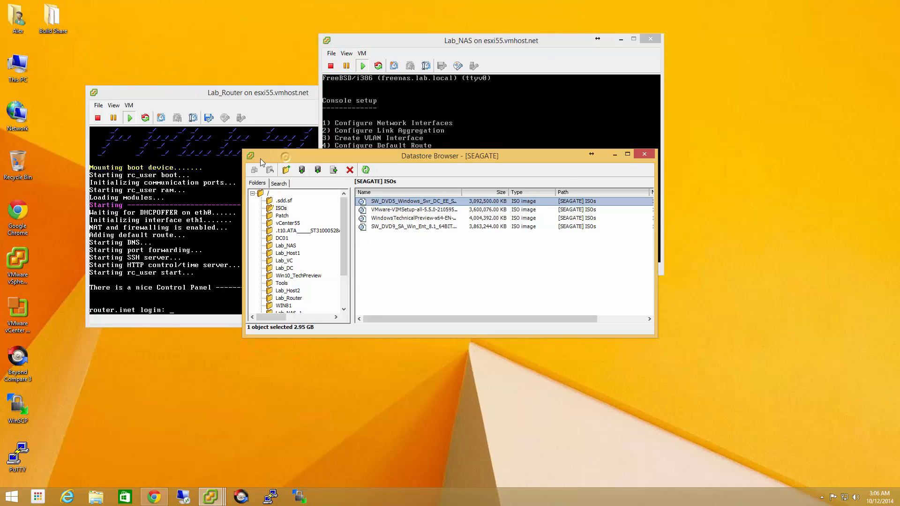
click(644, 154)
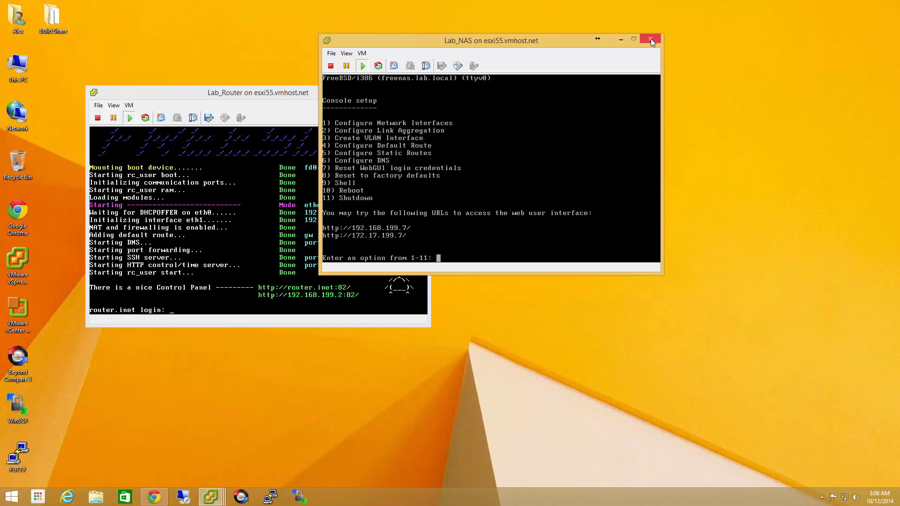
click(650, 38)
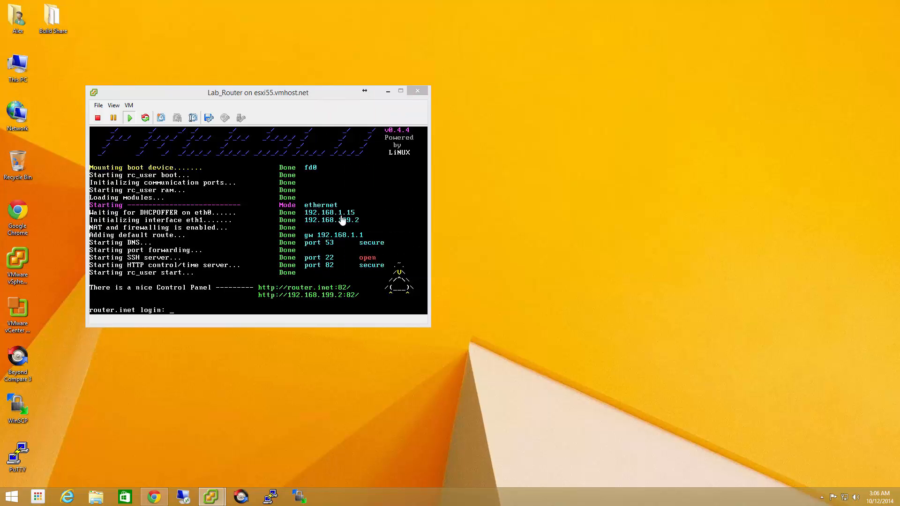
click(418, 91)
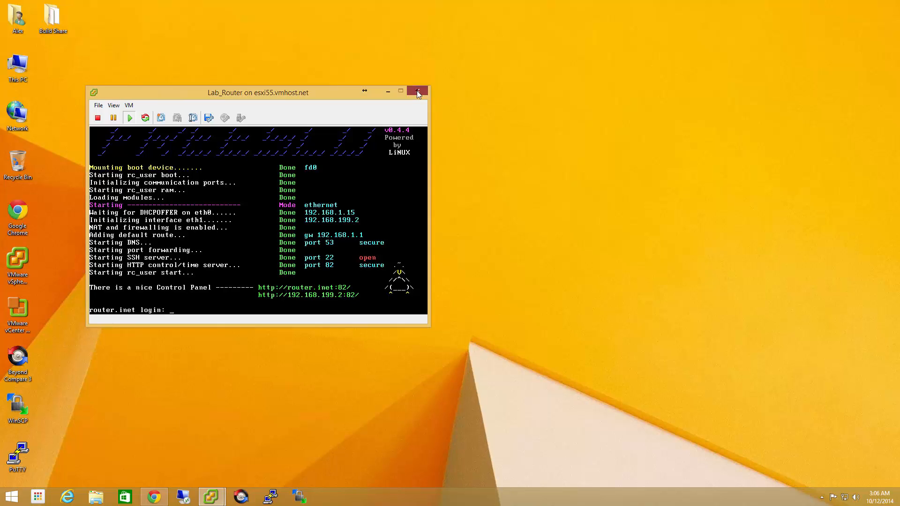
Step: Create a desktop shortcut to \\192.168.1.15\Build and place it beside This PC
right_click(80, 85)
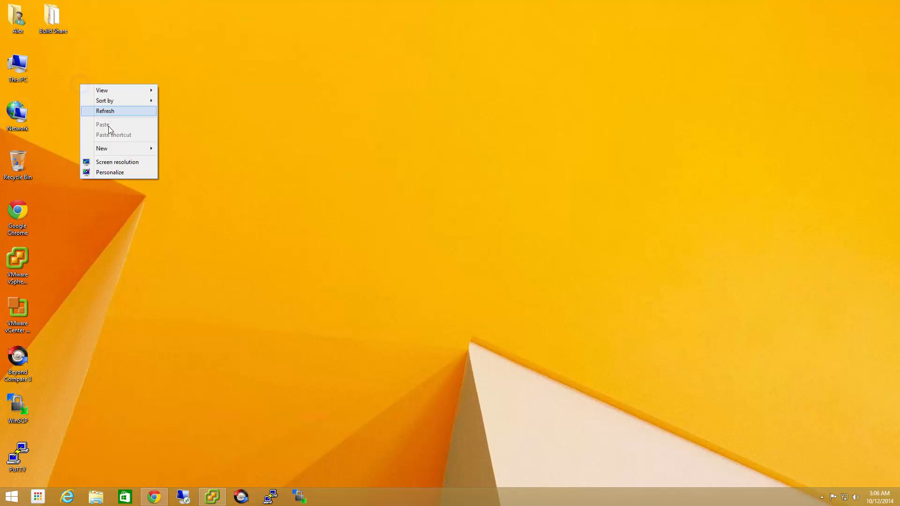
mouse_move(102, 148)
click(175, 159)
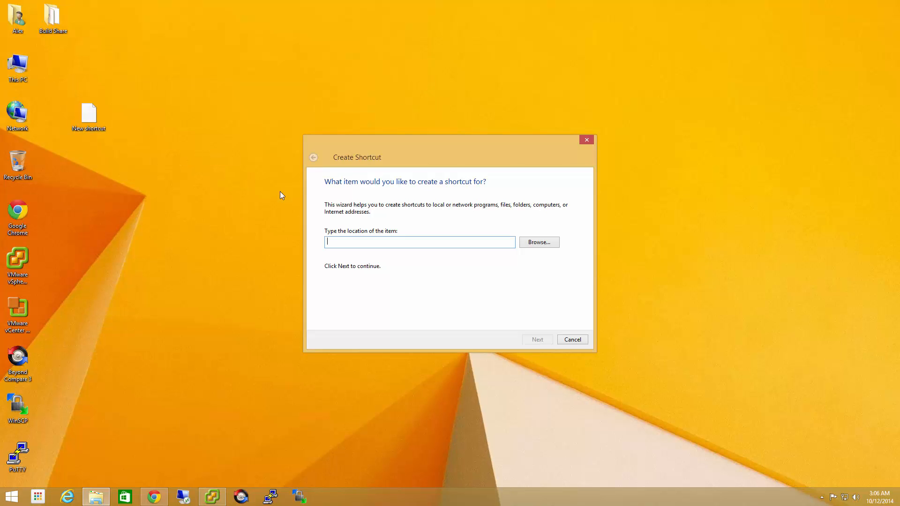
text(\\)
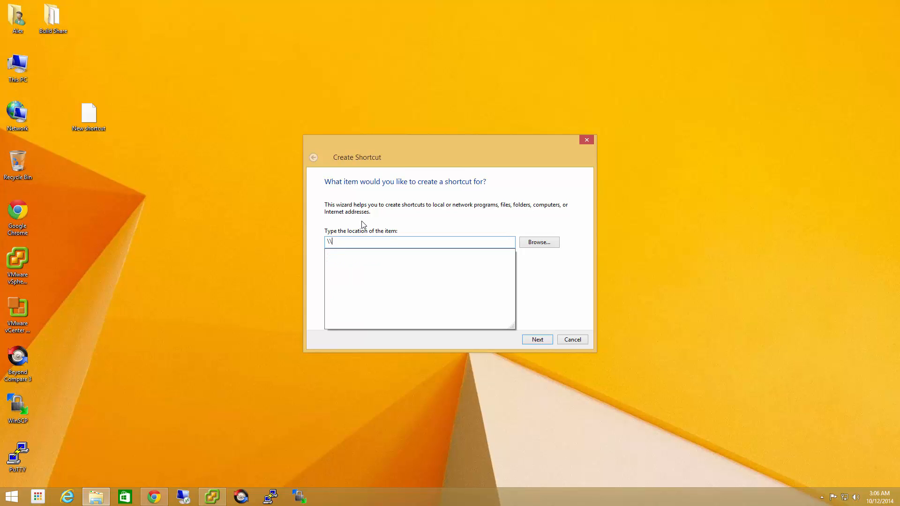
text(192.168.1.1)
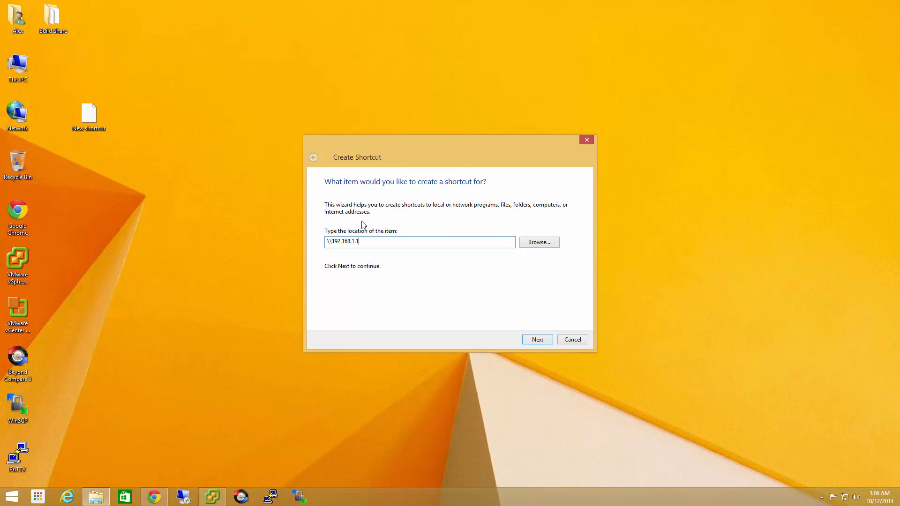
text(5\Buil)
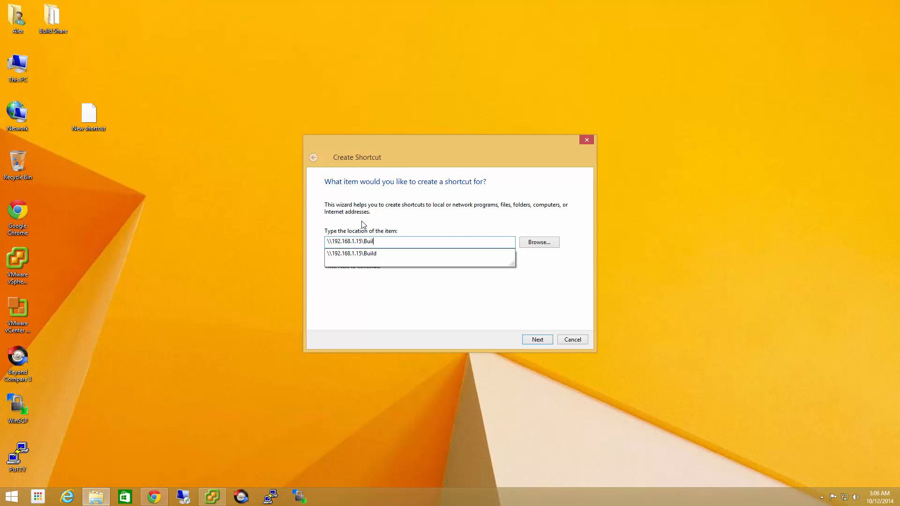
text(d)
key(Return)
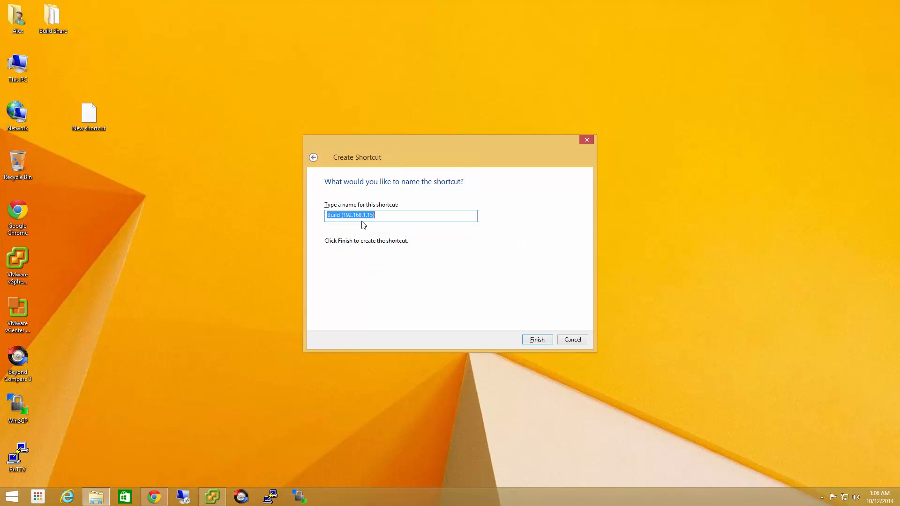
click(537, 341)
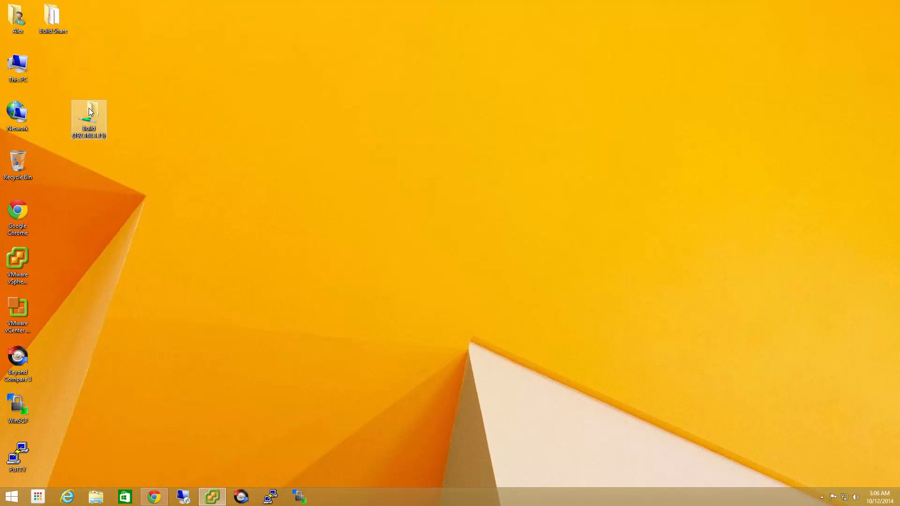
drag(91, 110, 55, 67)
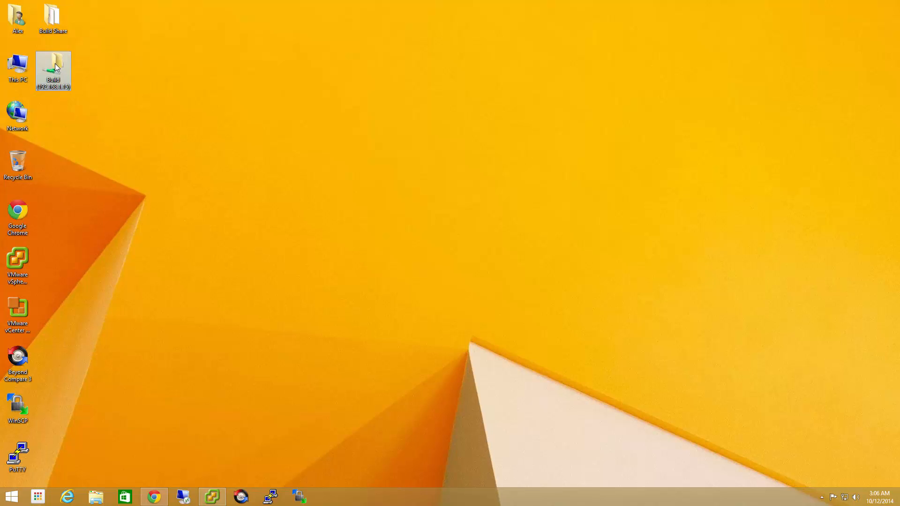
Step: Open the Build shortcut, look inside the ESXi55 and VIM_55 folders, and return to the listing
double_click(56, 67)
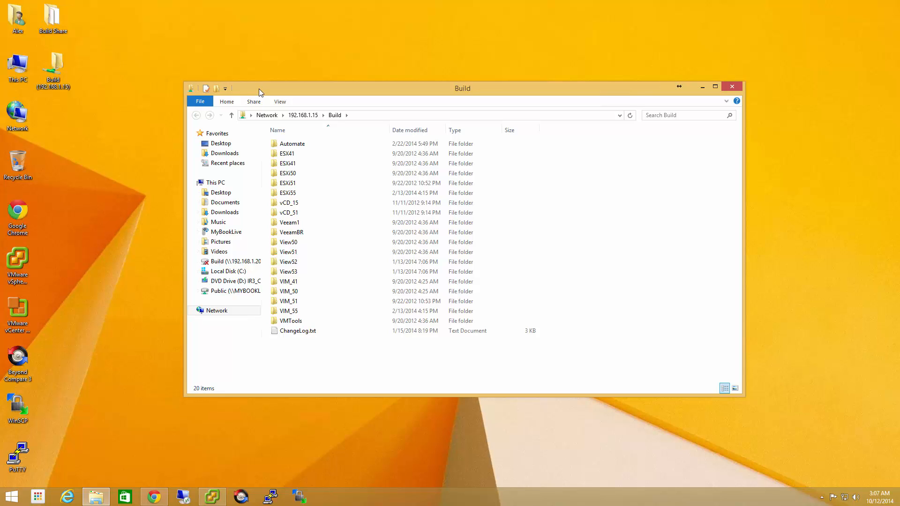
click(277, 153)
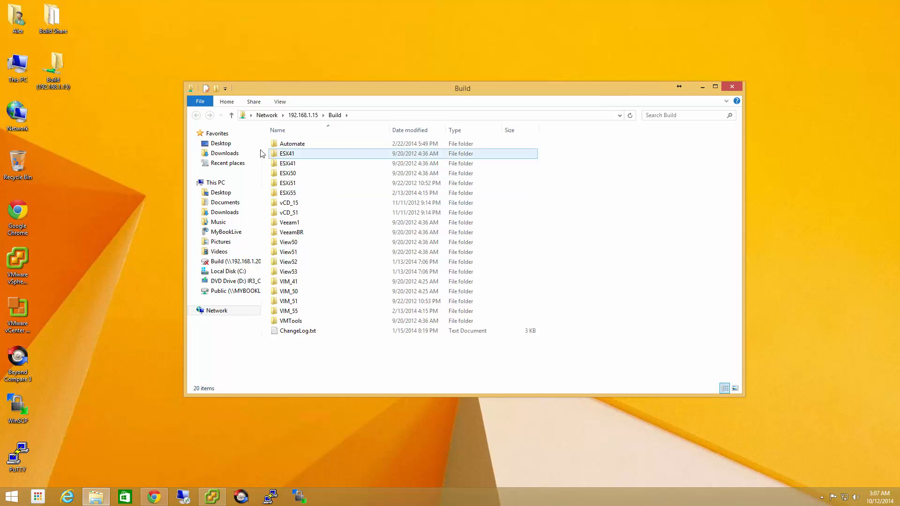
click(297, 193)
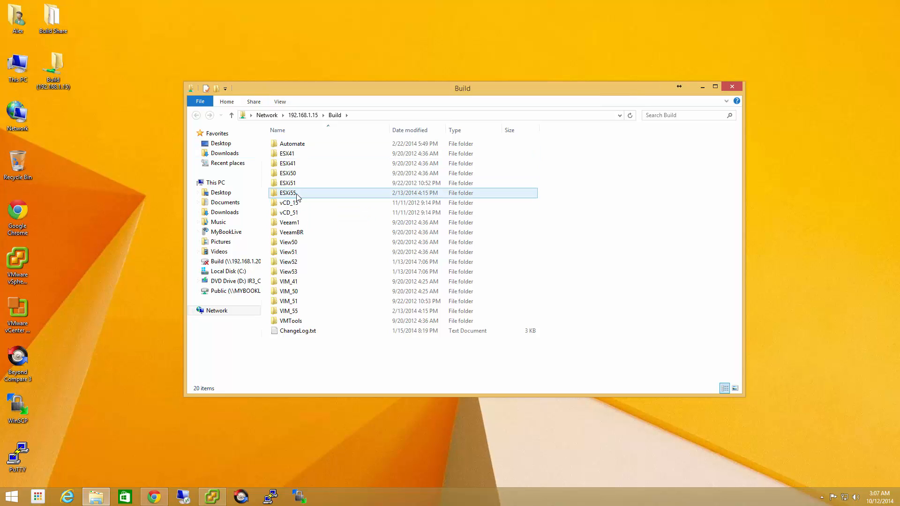
double_click(300, 195)
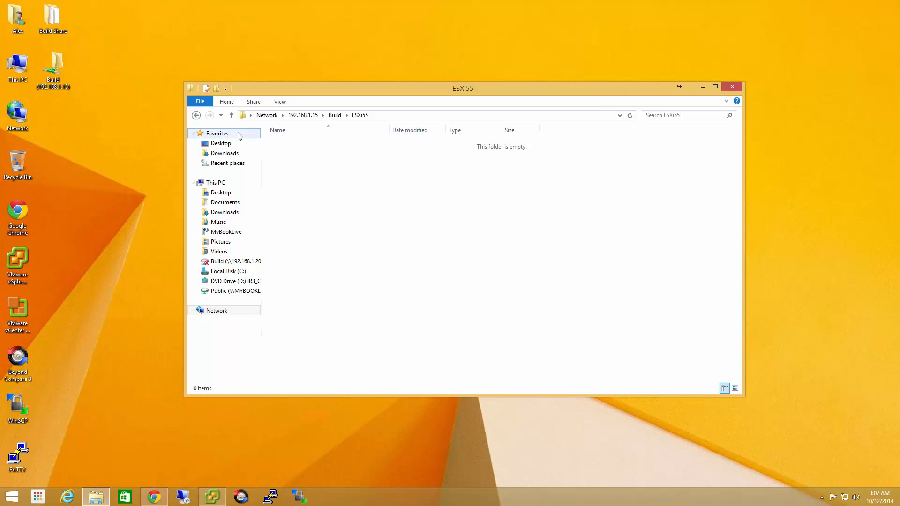
click(197, 115)
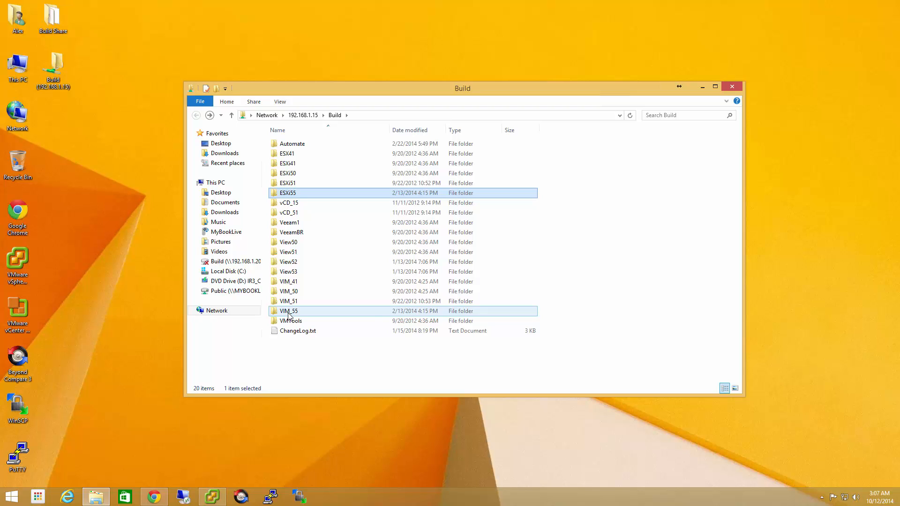
double_click(304, 312)
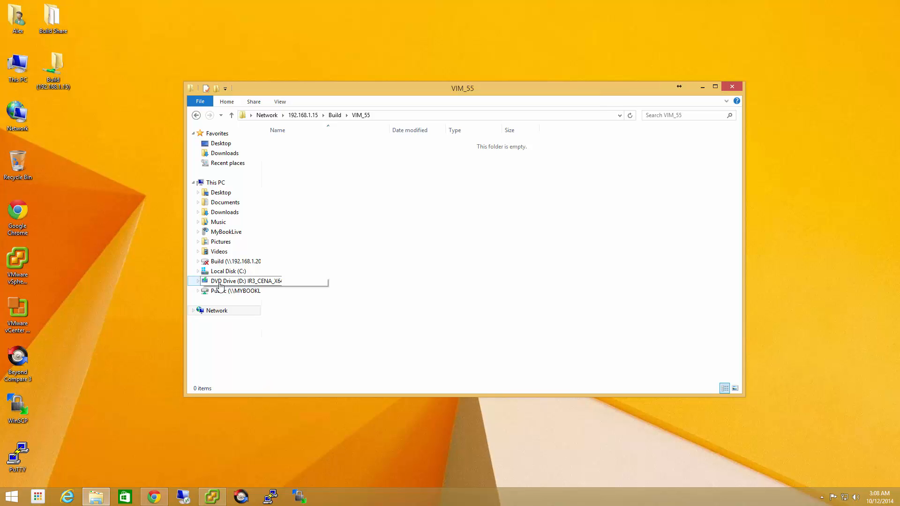
click(196, 115)
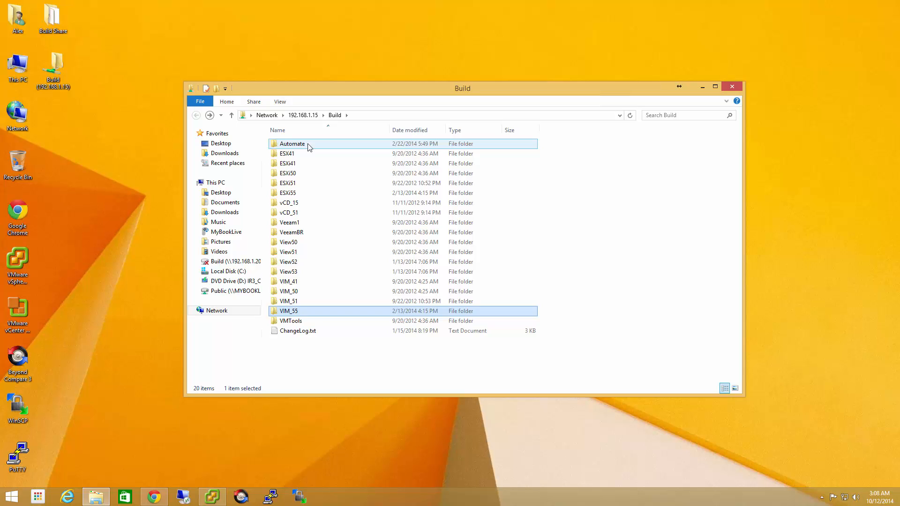
Step: Open the Automate folder and launch automate.ini in Notepad++
double_click(315, 144)
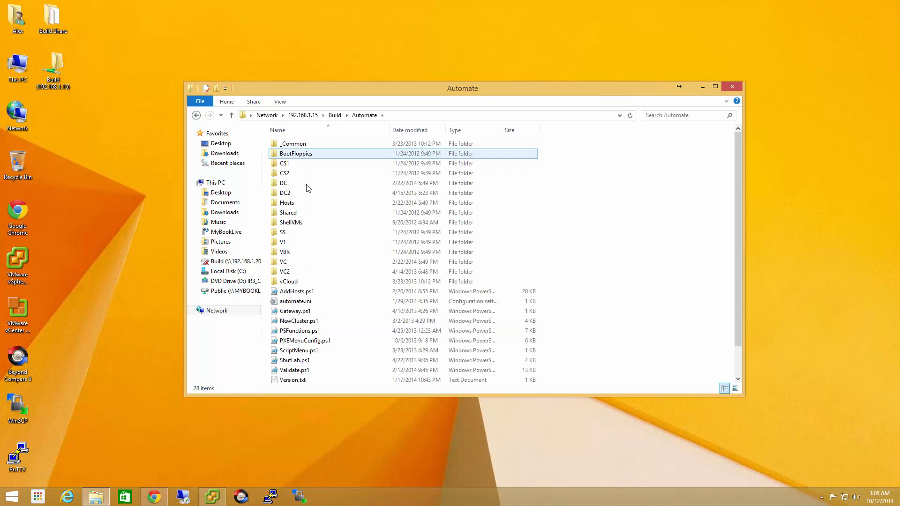
right_click(294, 301)
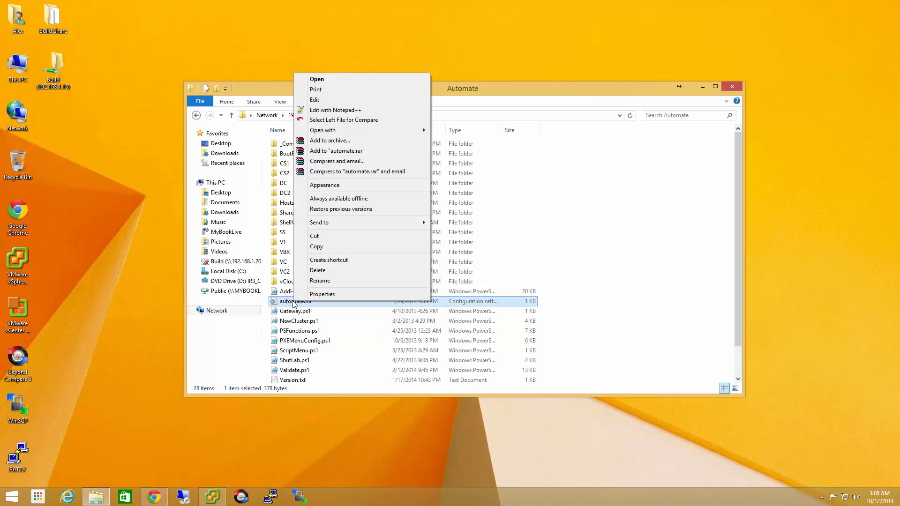
click(331, 110)
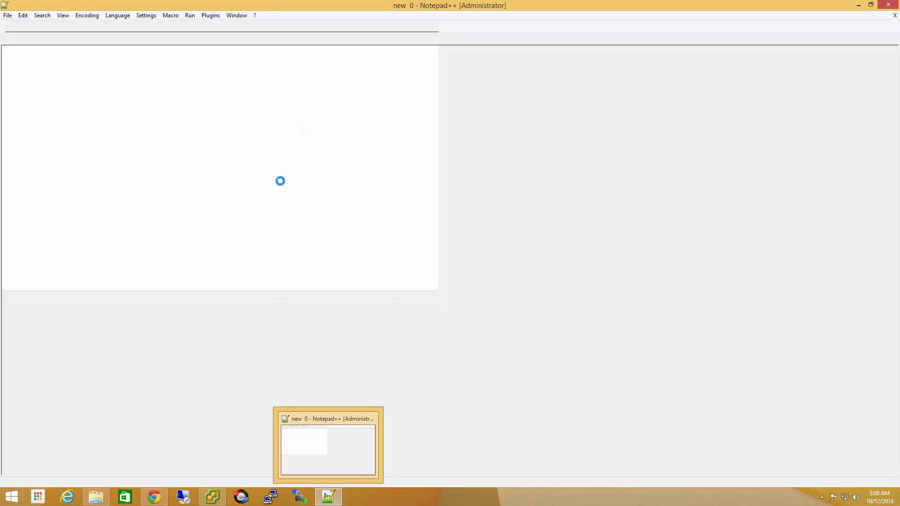
Step: Force-close the frozen Notepad++ window without checking for a solution
click(329, 499)
click(329, 500)
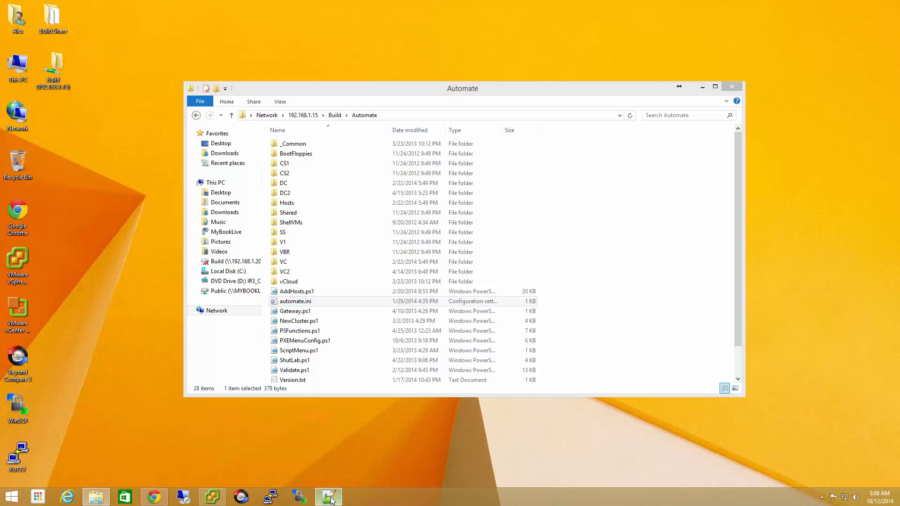
right_click(331, 499)
click(322, 473)
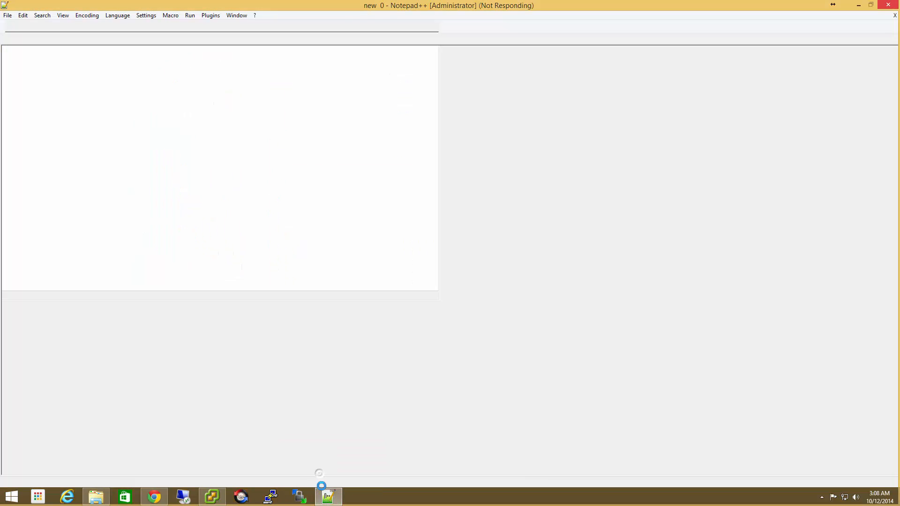
click(411, 275)
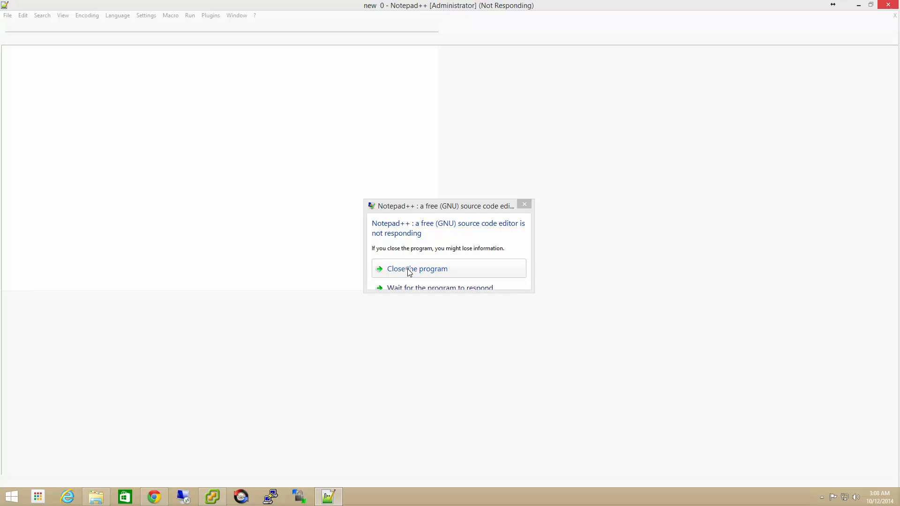
click(516, 283)
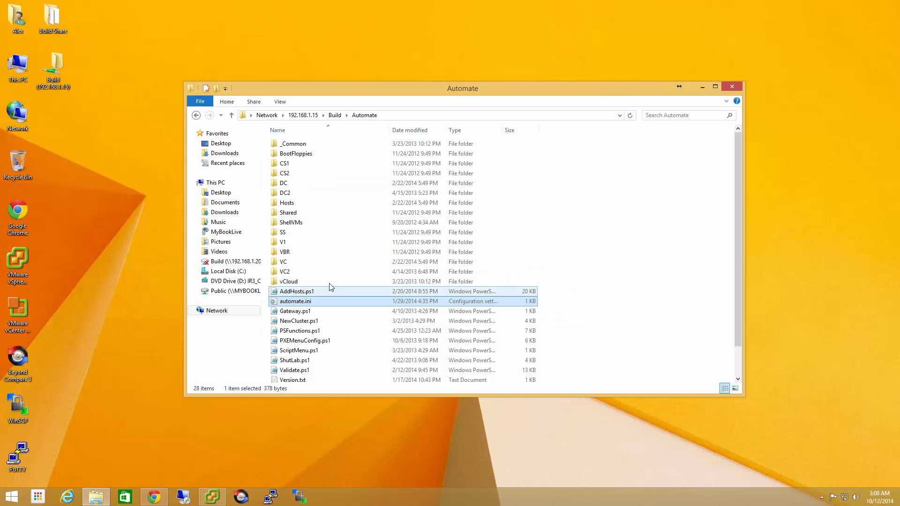
right_click(301, 301)
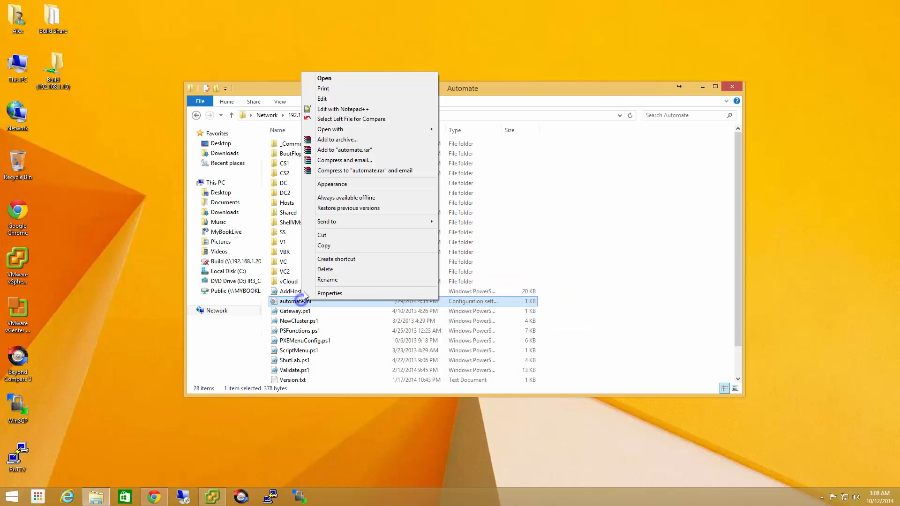
Step: Open automate.ini in Notepad and highlight New Zealand, the ,5,51 VCInstallOptions and AutoAddHosts false
click(325, 99)
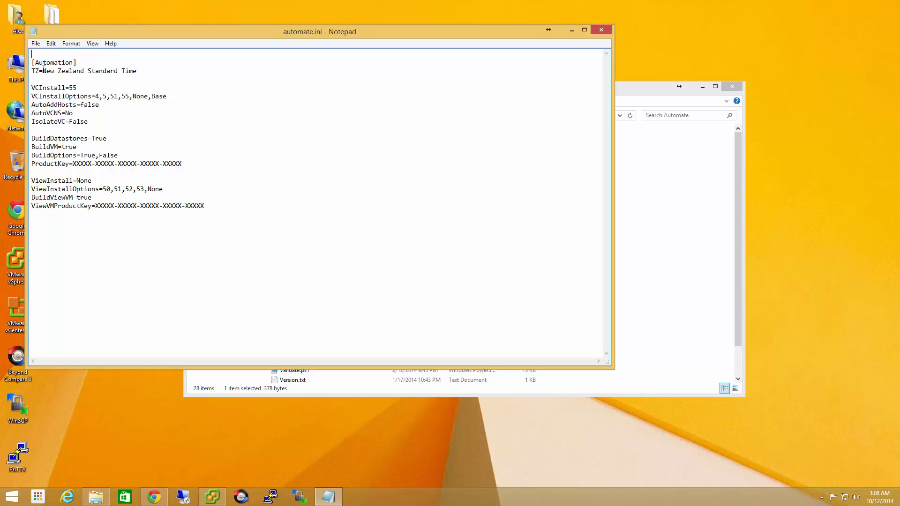
drag(43, 70, 84, 66)
click(76, 88)
double_click(114, 96)
drag(118, 96, 99, 96)
drag(99, 105, 81, 105)
drag(265, 32, 326, 53)
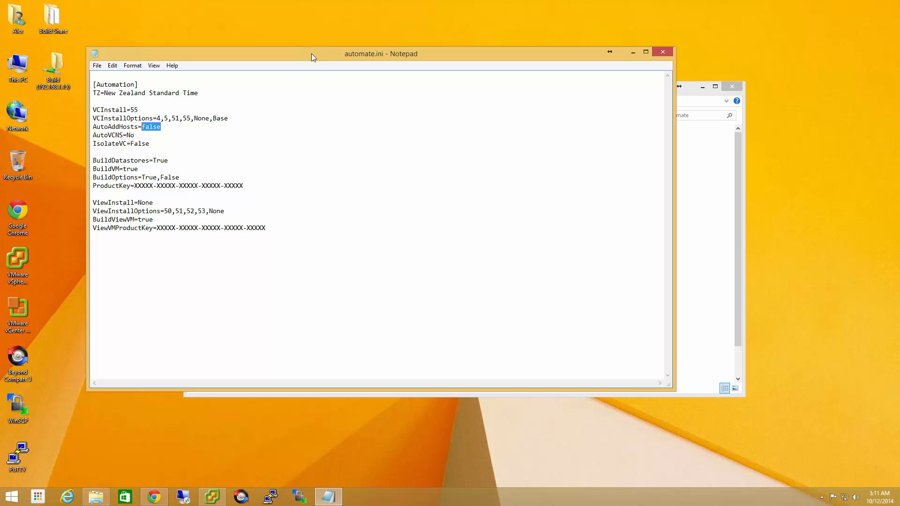
Step: Shift the automate.ini Notepad window right and bring it in front of the Automate folder
drag(311, 52, 343, 81)
click(183, 103)
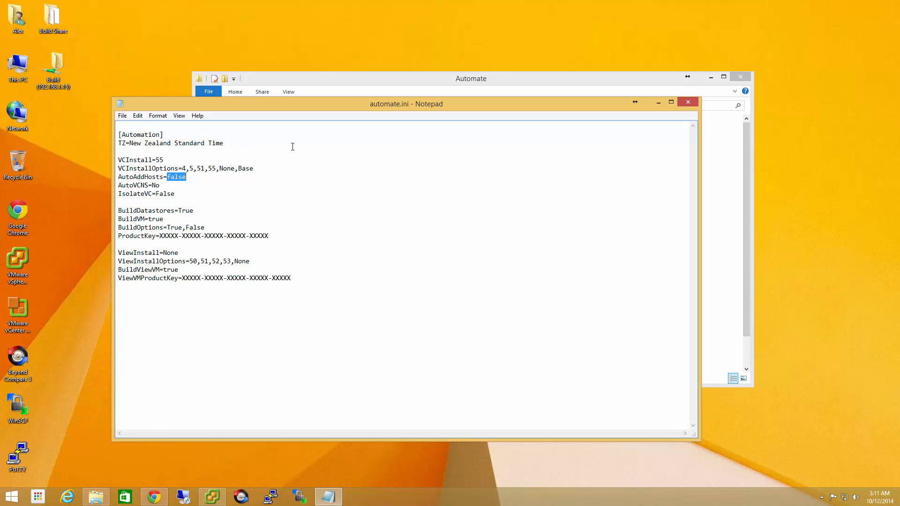
Step: Close automate.ini and the Automate folder, then browse Build Share and ESXi55 before closing it
click(689, 102)
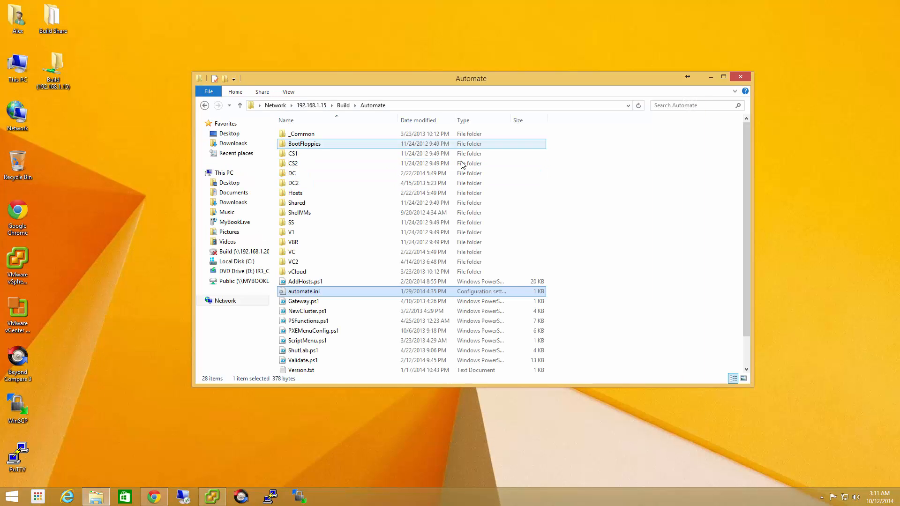
click(740, 77)
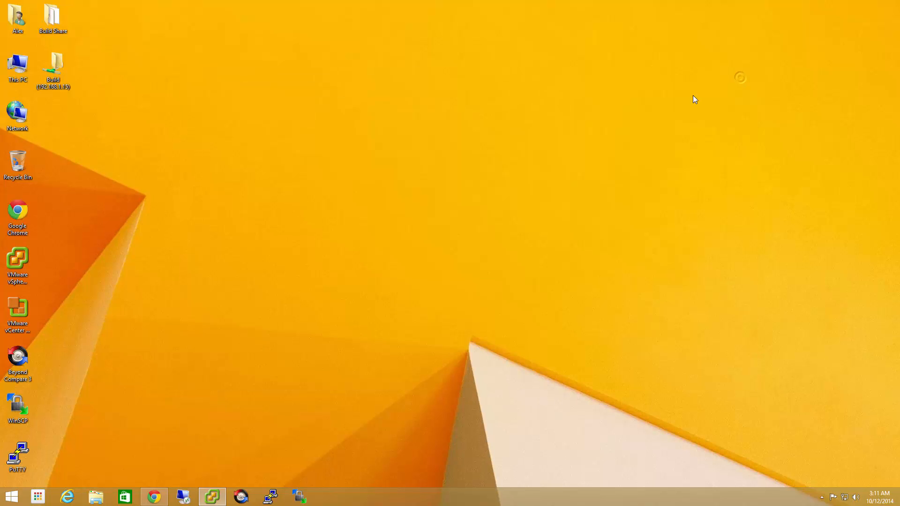
double_click(52, 21)
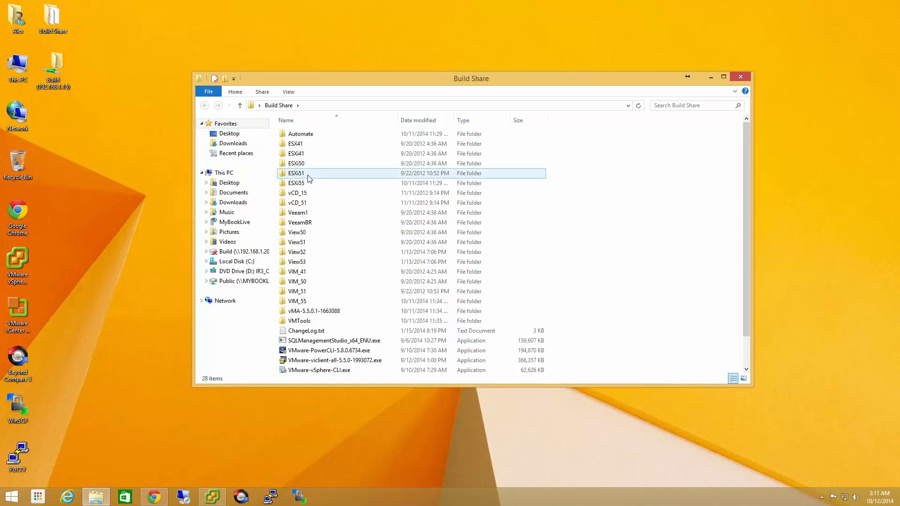
scroll(308, 283, down, 1)
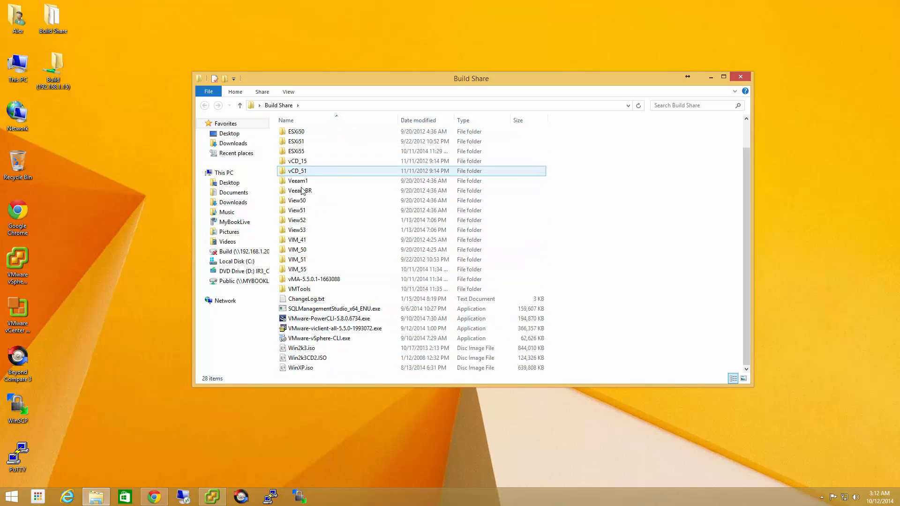
scroll(304, 150, up, 1)
double_click(306, 161)
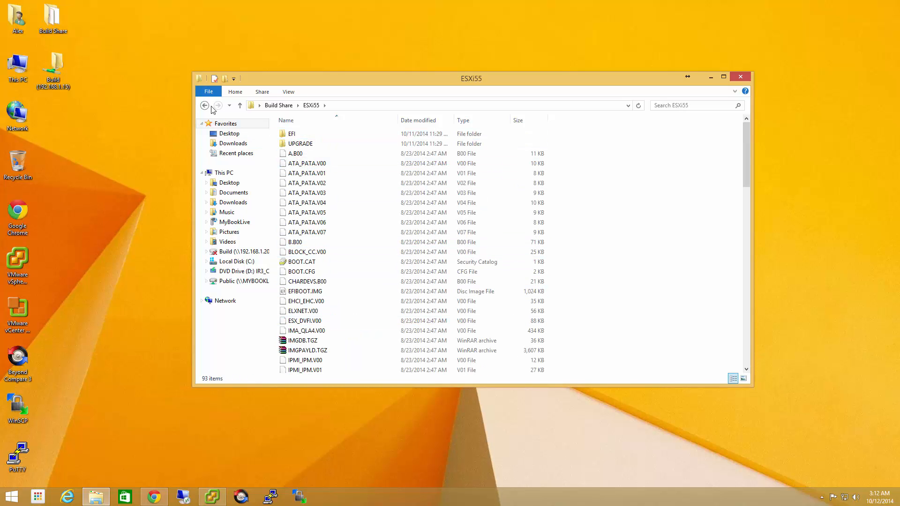
click(205, 106)
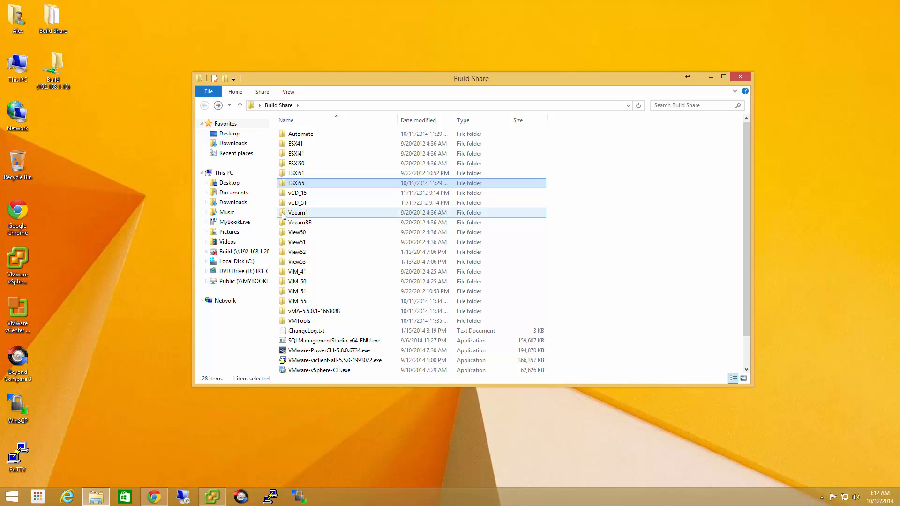
click(741, 76)
Step: Compare the desktop Build Share folder (left) against the Build network share
right_click(52, 18)
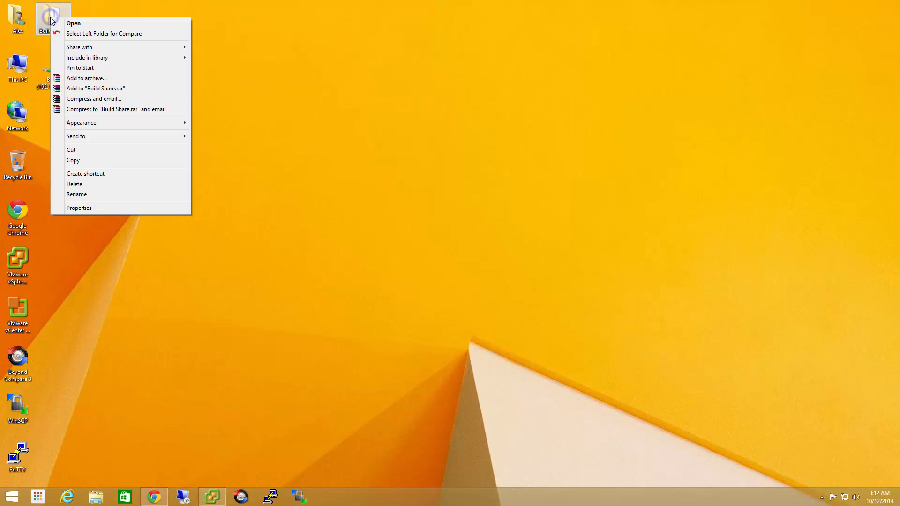
click(81, 34)
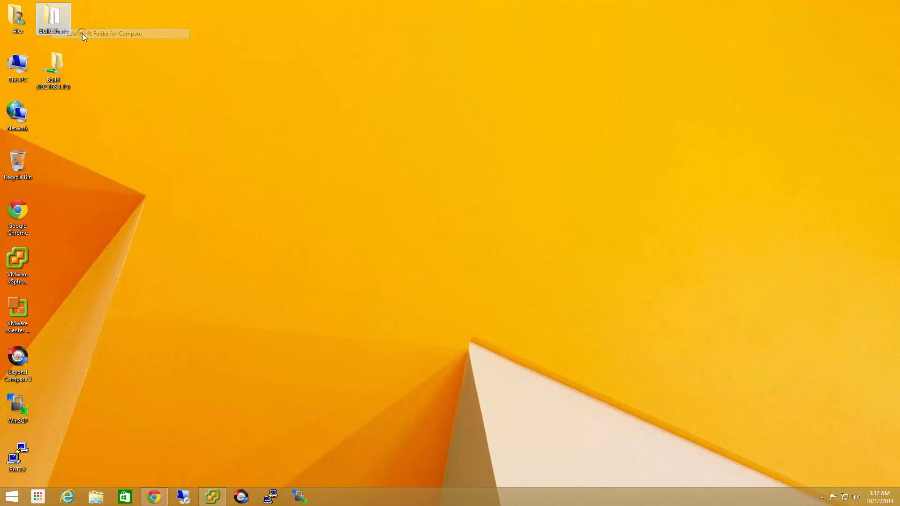
right_click(60, 63)
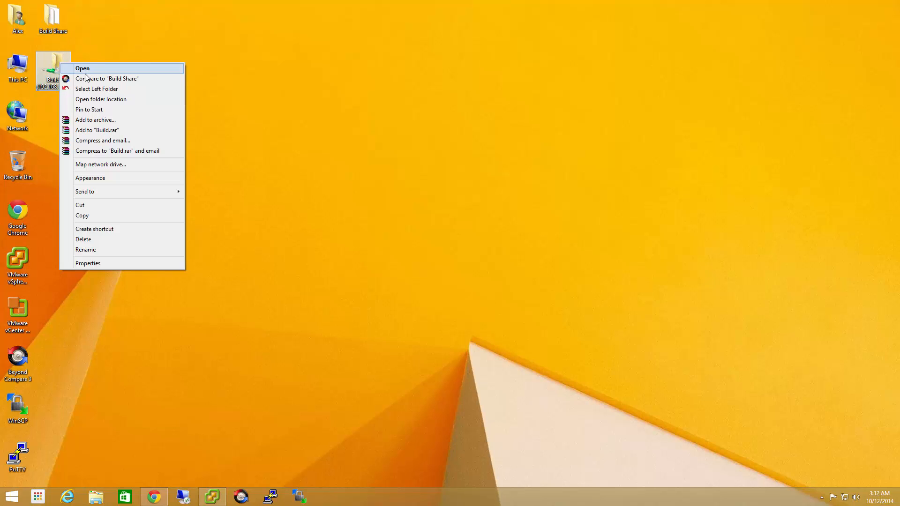
click(112, 80)
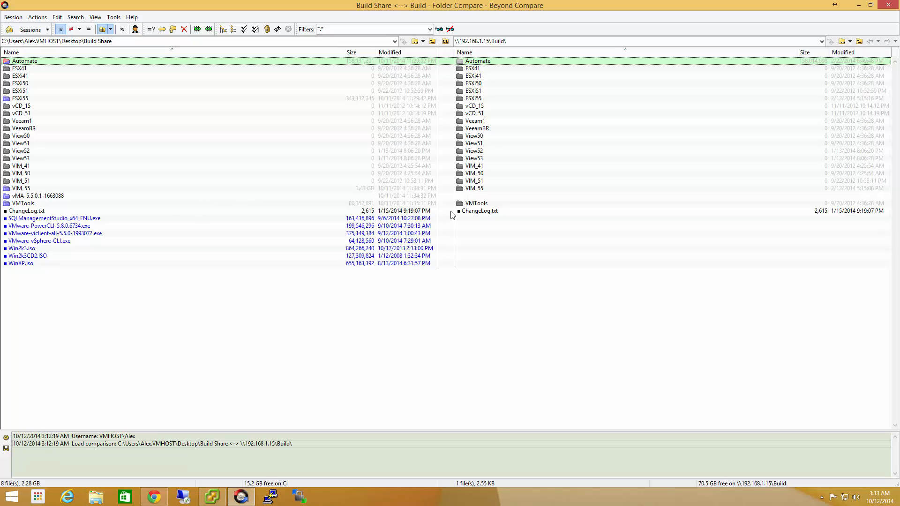
Step: Expand the VMTools folder to check its contents, then collapse it again
double_click(448, 205)
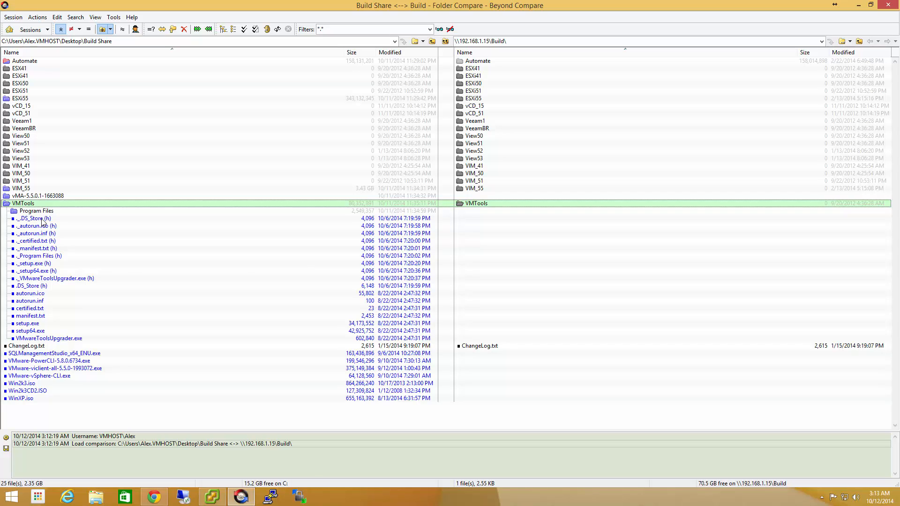
click(448, 203)
click(447, 203)
double_click(447, 203)
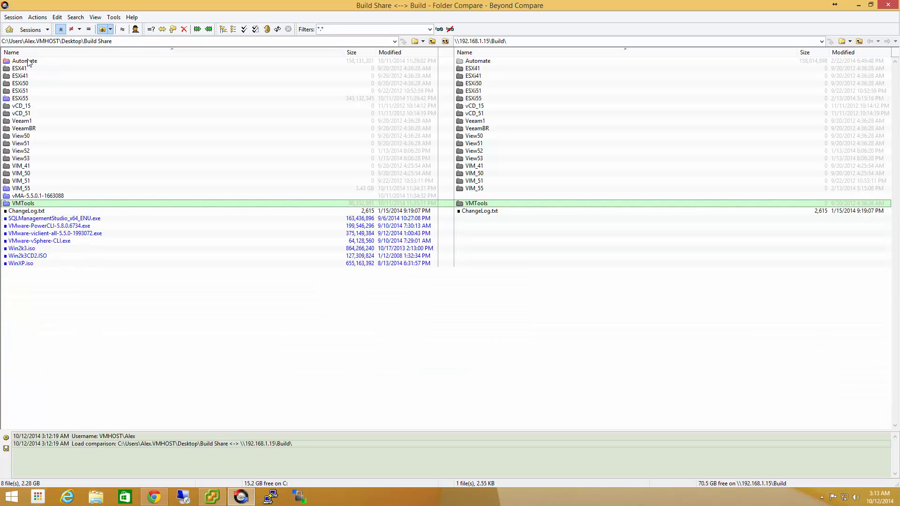
Step: Expand Automate and its VC subfolder, then select the differing Build.ps1
double_click(445, 62)
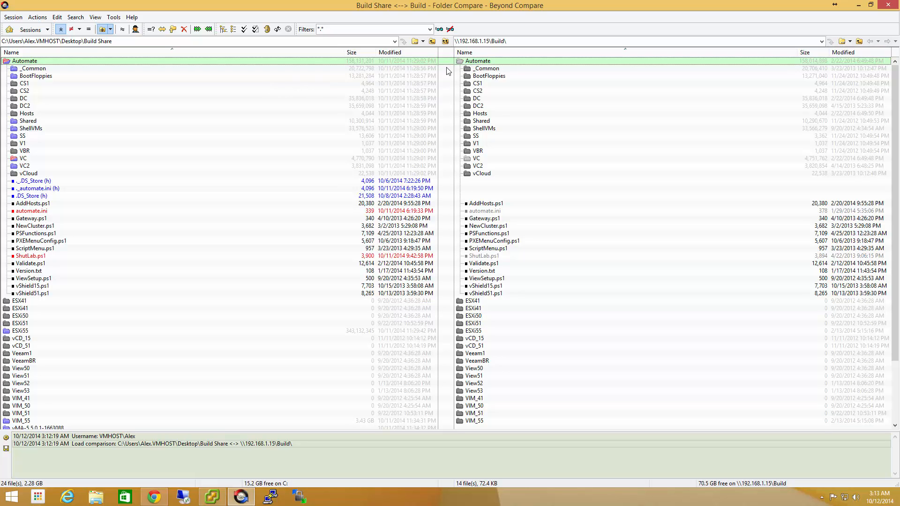
key(Down)
key(Right)
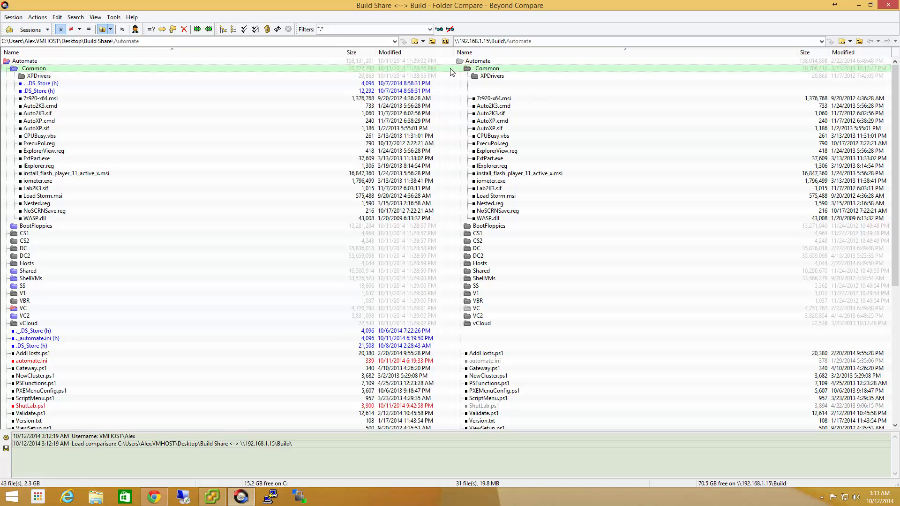
key(Left)
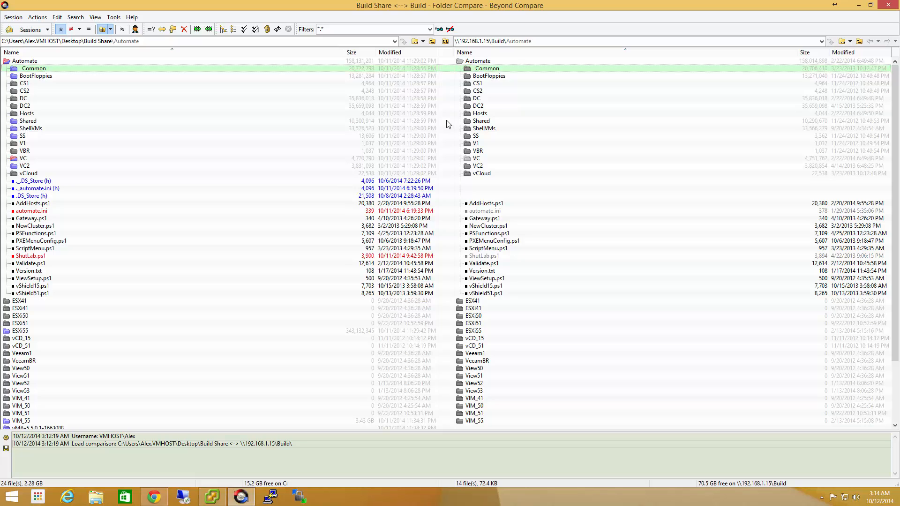
click(446, 160)
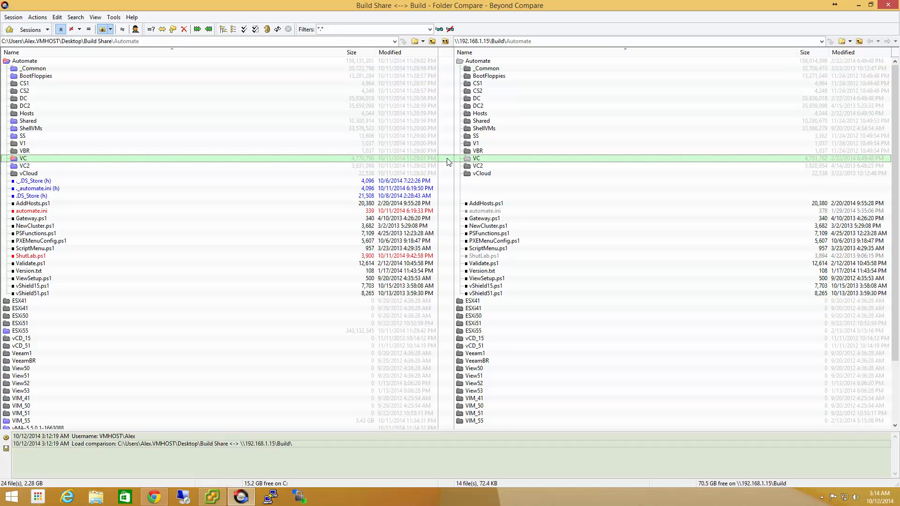
double_click(447, 160)
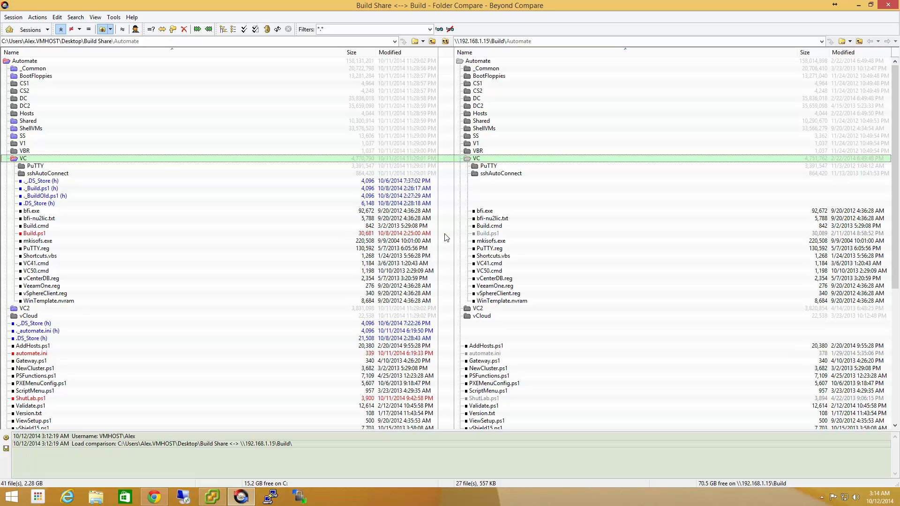
click(446, 234)
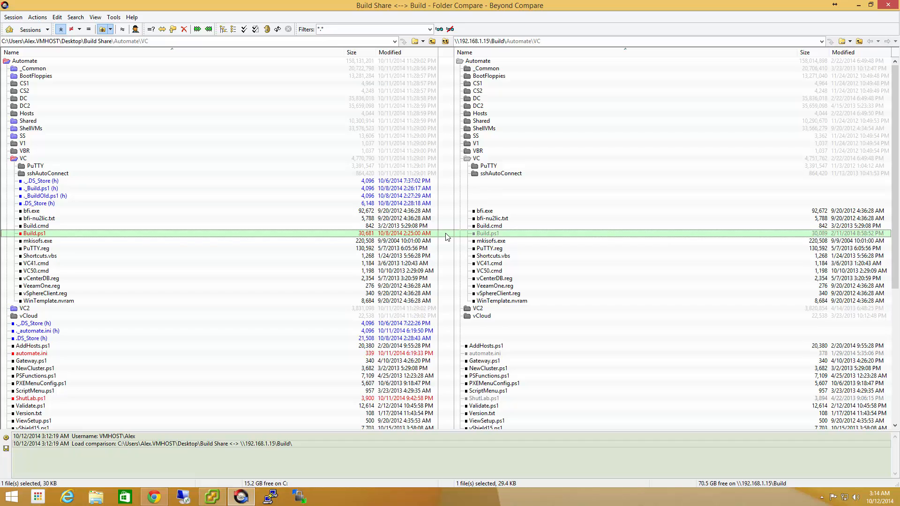
Step: Open the Build.ps1 text comparison and examine the differing PowerCLI not-found message line
double_click(447, 235)
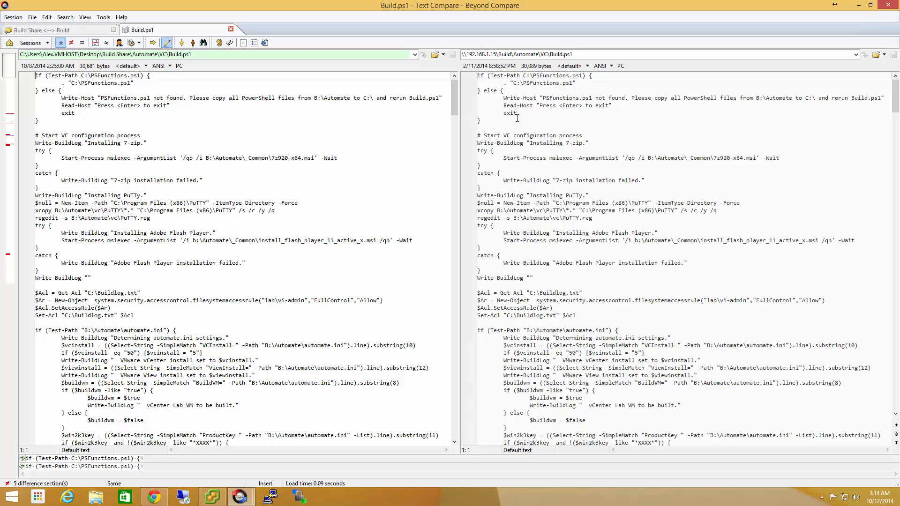
click(12, 116)
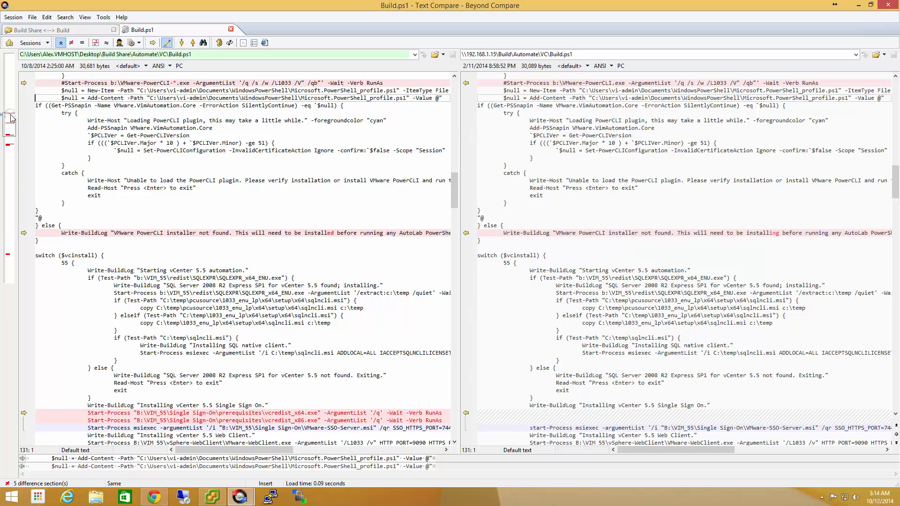
click(13, 114)
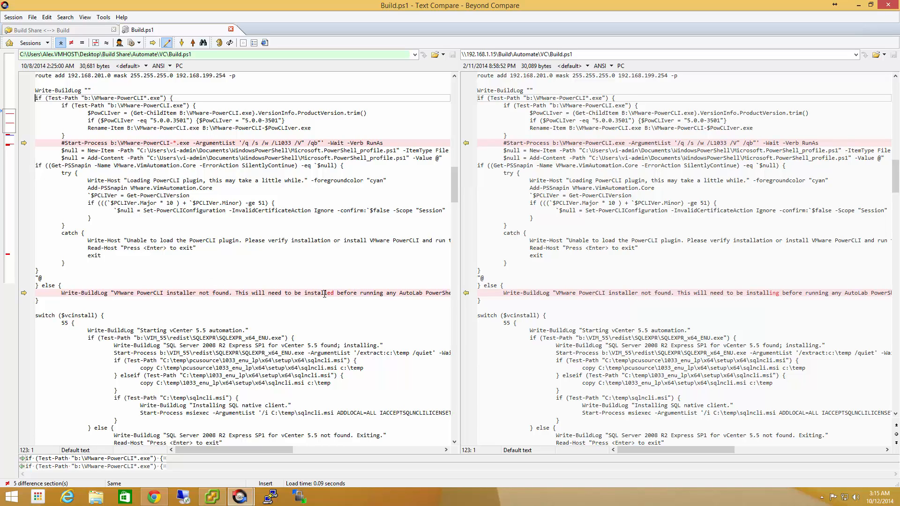
click(339, 294)
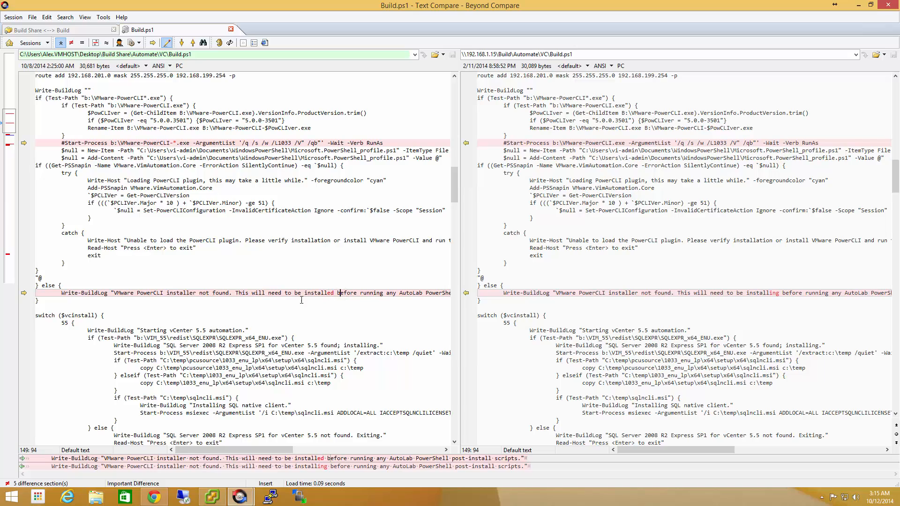
Step: Jump to the Single Sign On differences, then switch to the AutoLab Download page
click(10, 142)
click(13, 137)
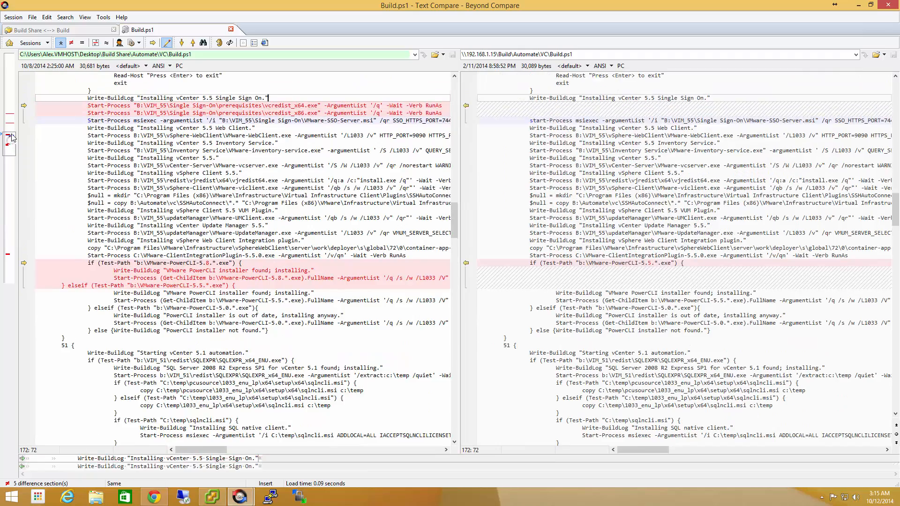
click(12, 134)
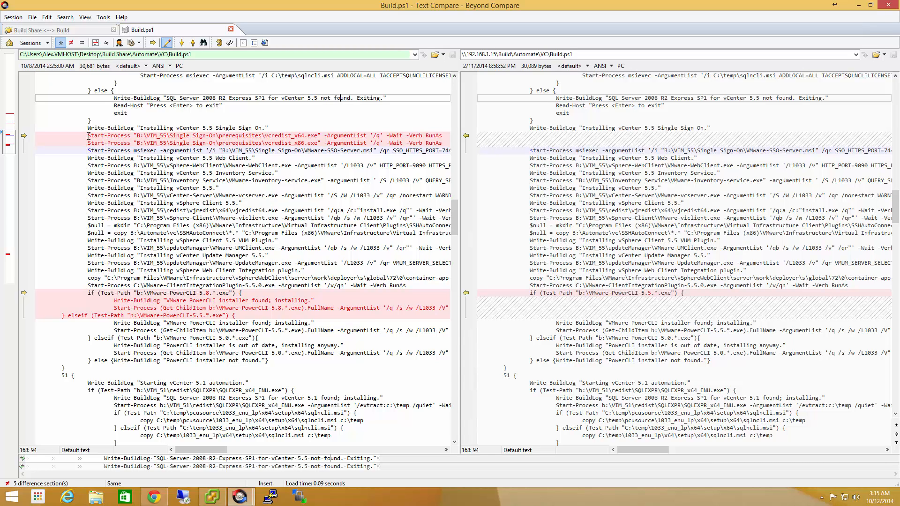
scroll(279, 199, down, 1)
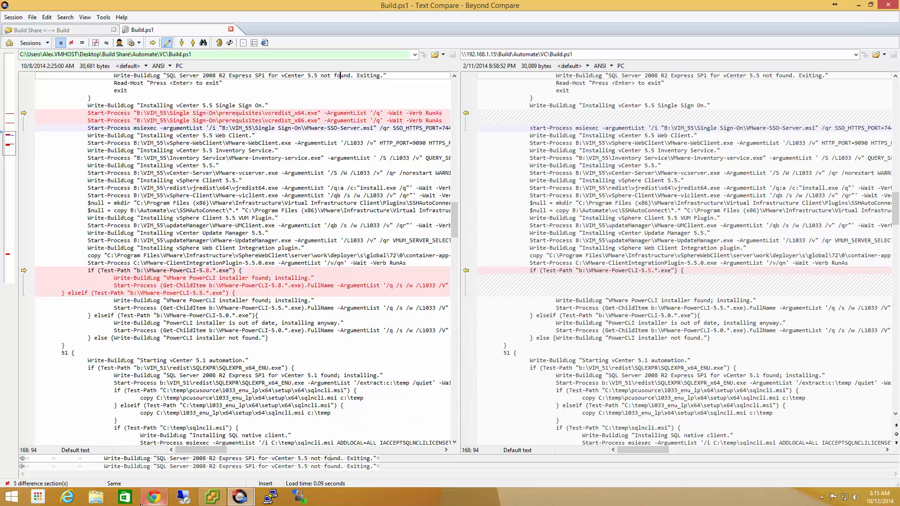
mouse_move(154, 501)
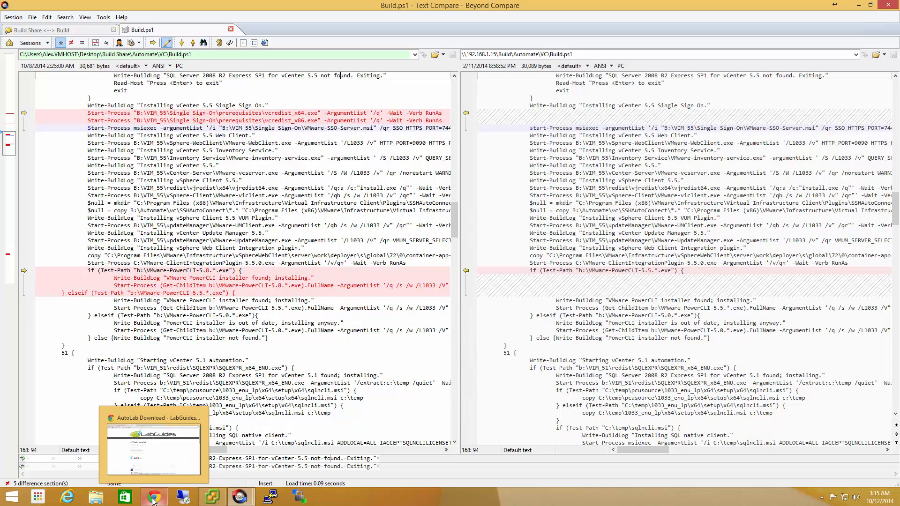
click(170, 428)
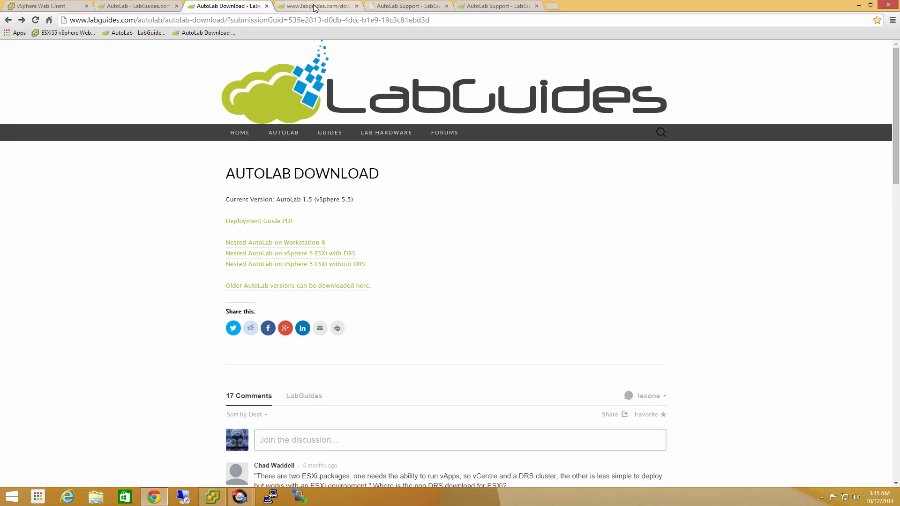
click(406, 7)
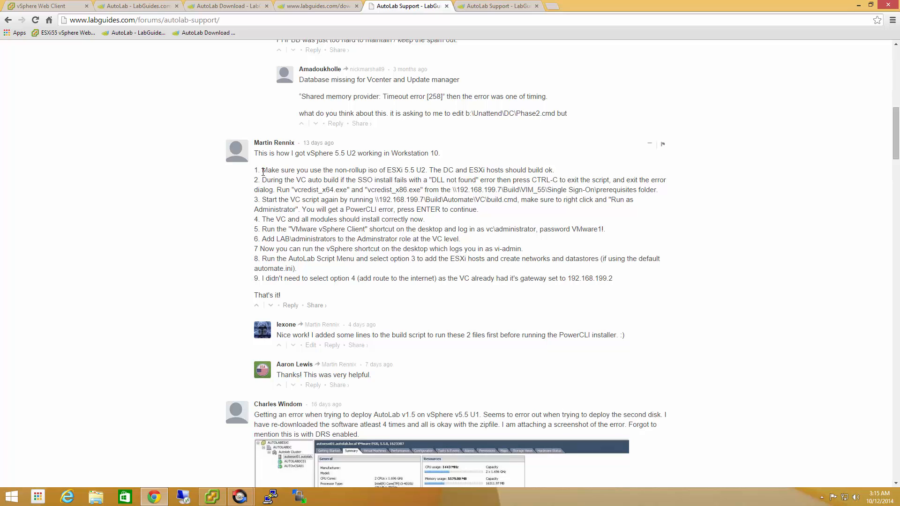
drag(260, 181, 613, 281)
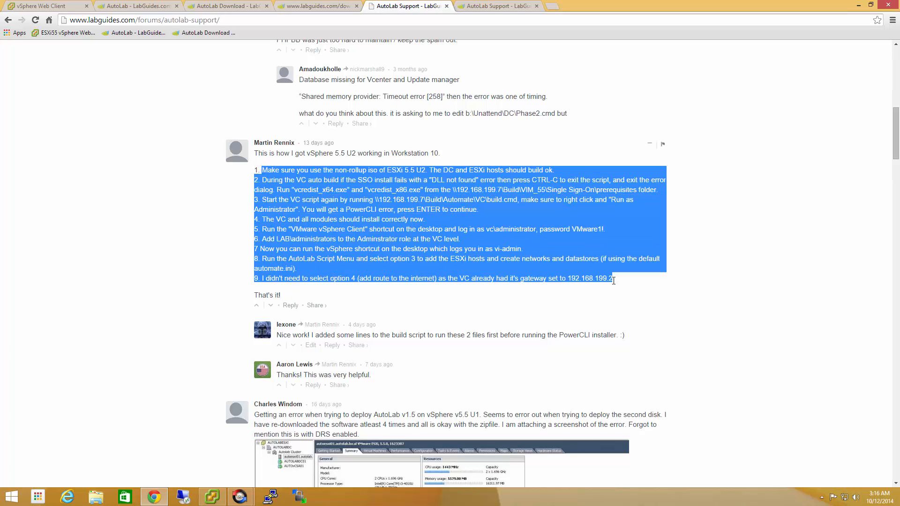
click(484, 213)
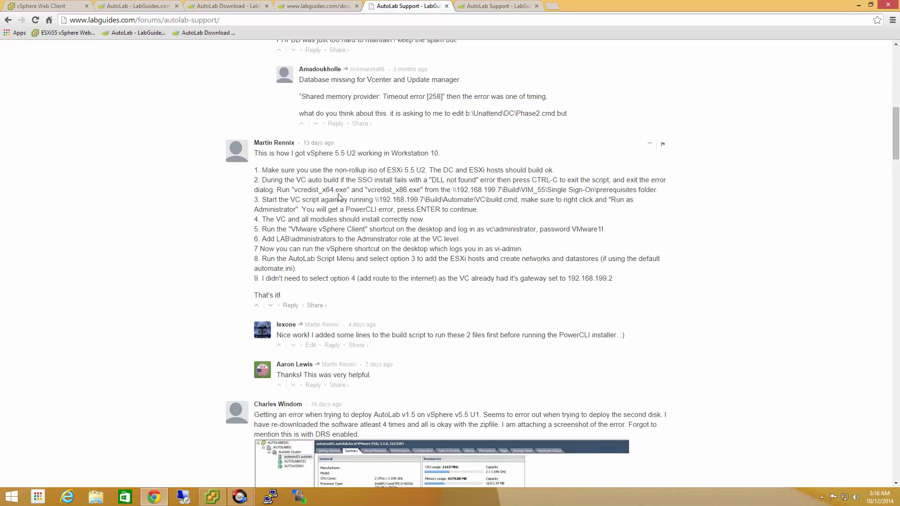
drag(268, 180, 579, 190)
click(436, 189)
drag(452, 192, 519, 192)
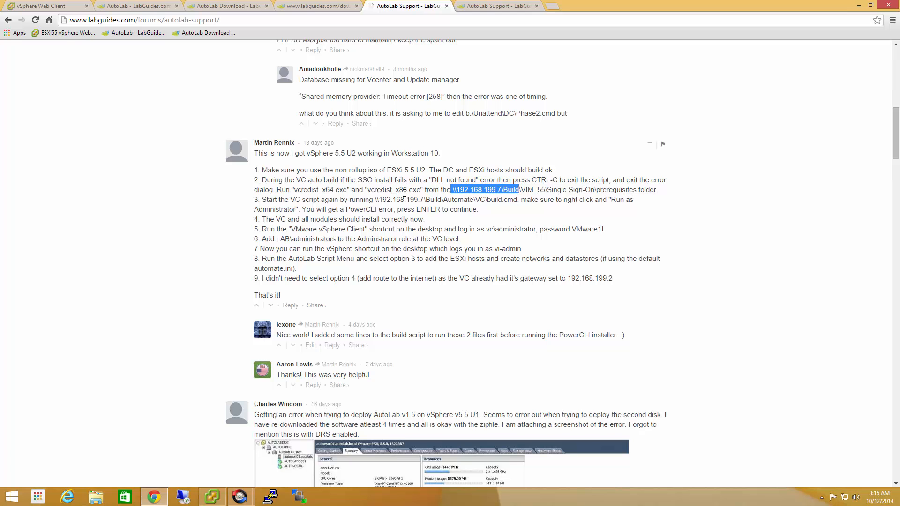
drag(295, 188, 422, 190)
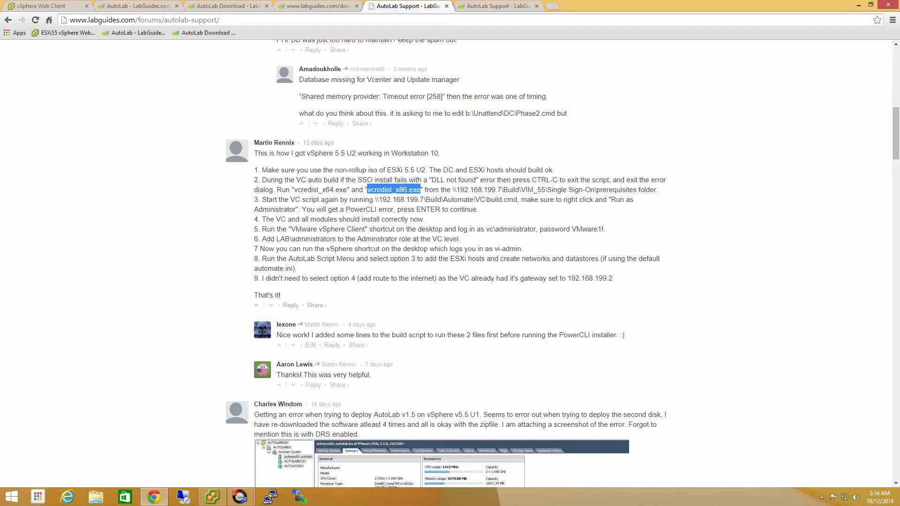
click(240, 496)
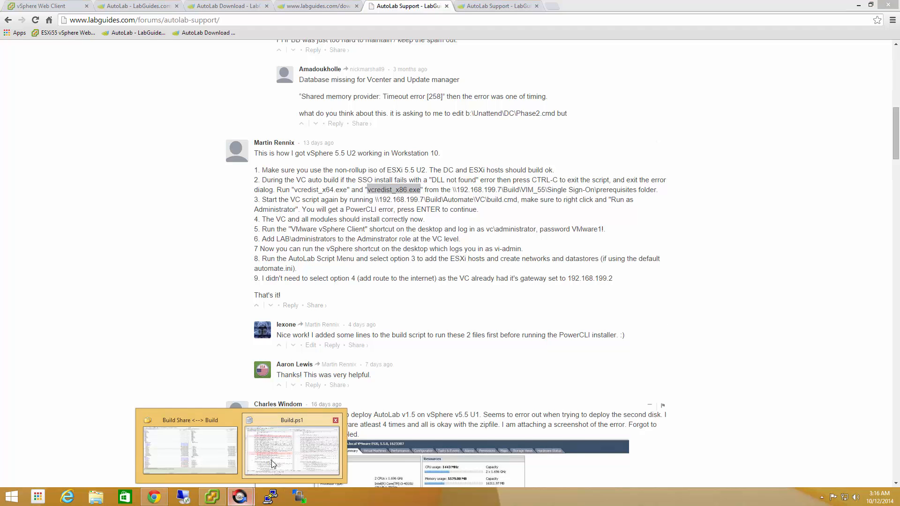
Step: Return to the Build.ps1 comparison and inspect the Single Sign-On and PowerCLI 5.8 vs 5.5 lines
click(254, 476)
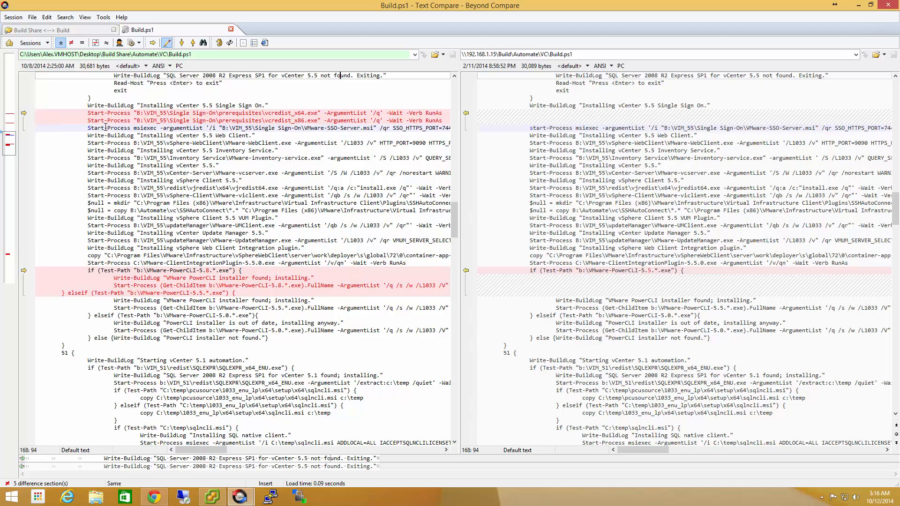
drag(81, 128, 378, 129)
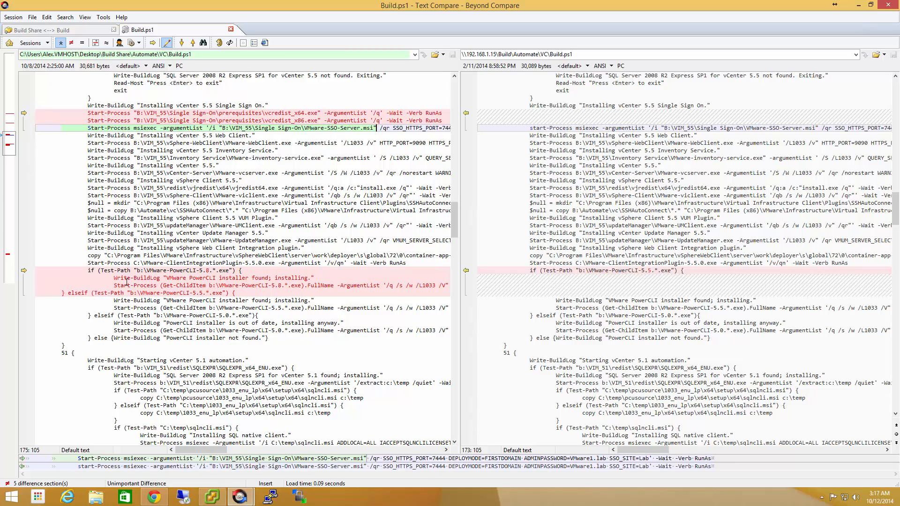
click(236, 286)
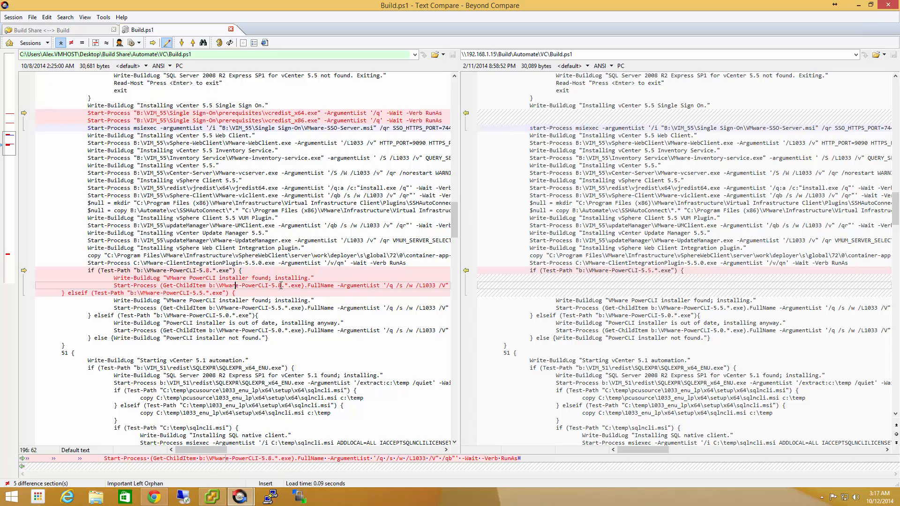
click(648, 271)
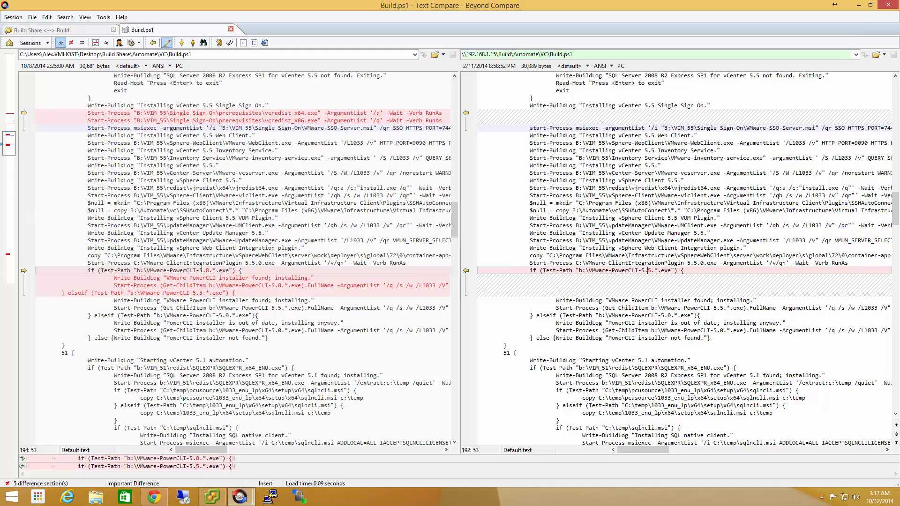
Step: Jump to the WinXP section and select from deploy.cab down to the closing brace
click(10, 259)
drag(10, 259, 9, 253)
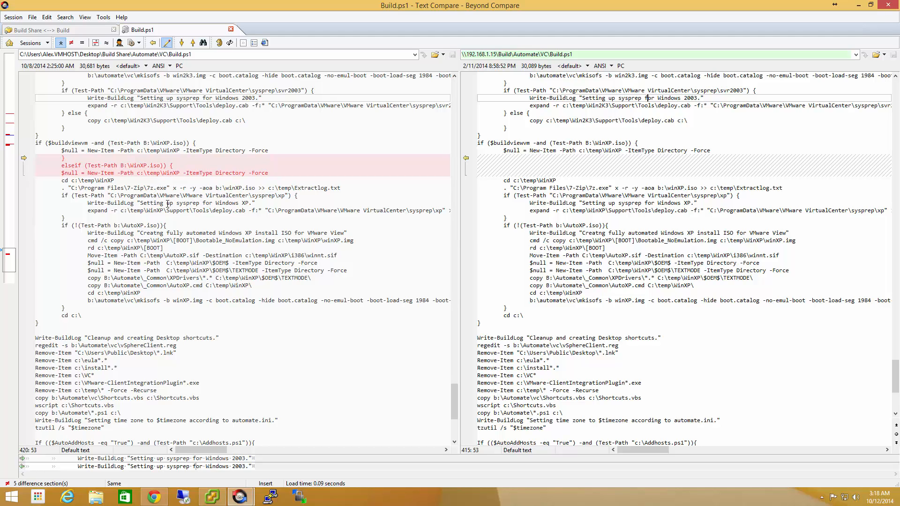
drag(213, 210, 245, 211)
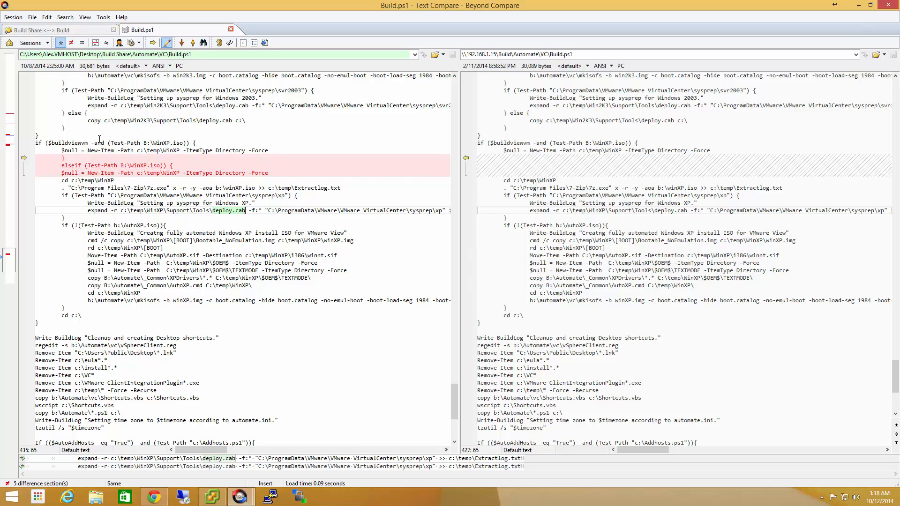
Step: Examine the $buildviewvm -and condition line and the surrounding local-only code
drag(36, 143, 64, 150)
double_click(75, 143)
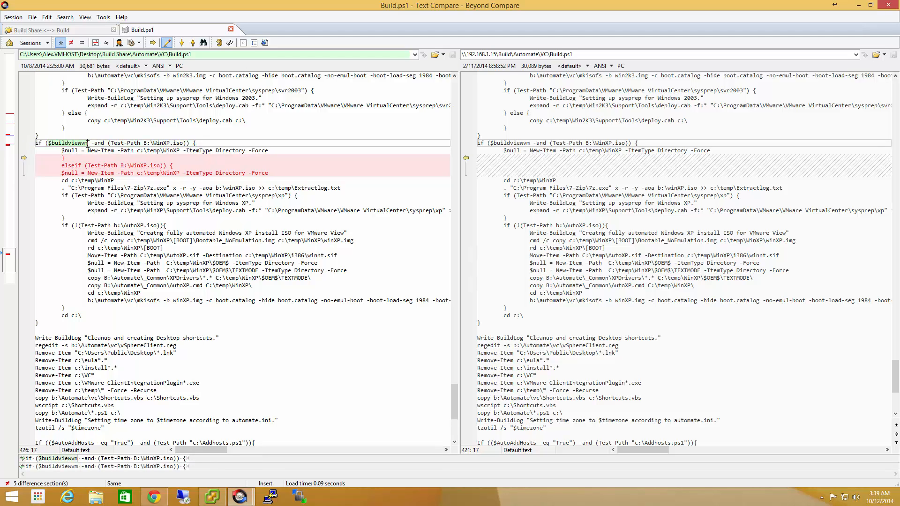
double_click(89, 143)
click(94, 143)
click(91, 142)
scroll(346, 266, up, 1)
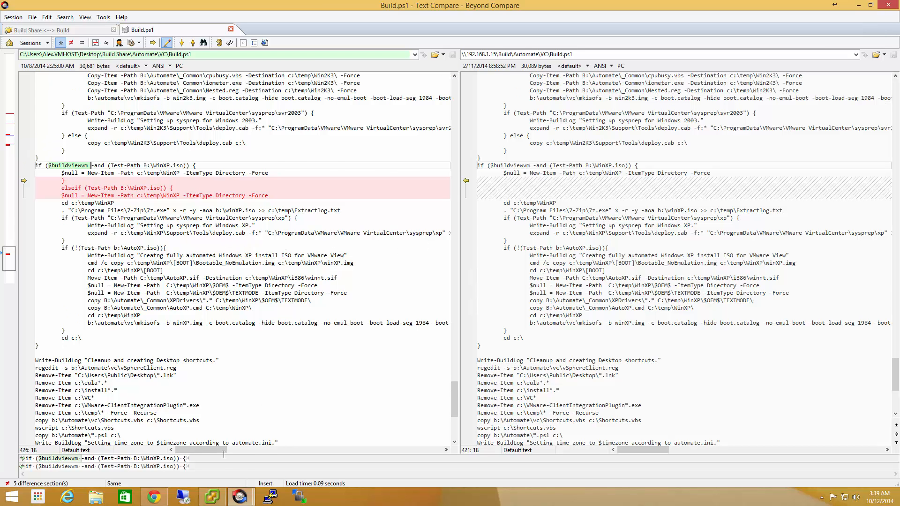
drag(220, 450, 244, 384)
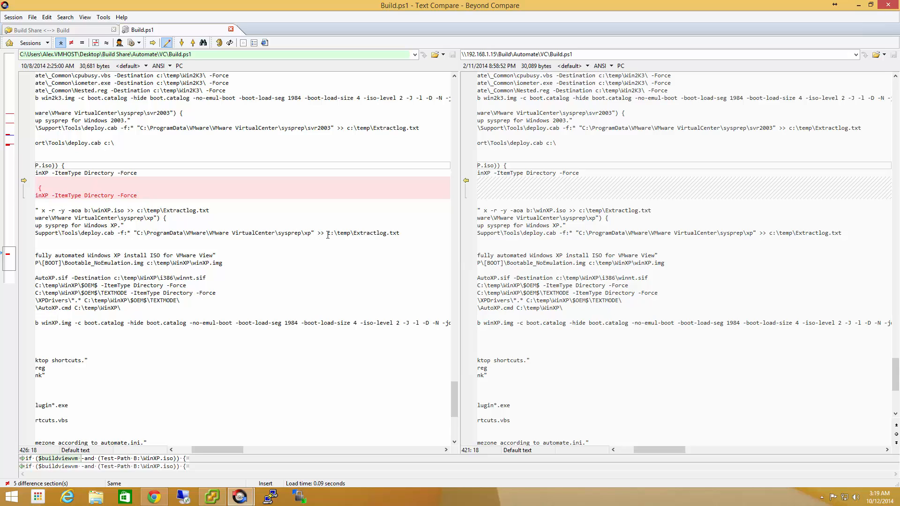
drag(218, 451, 158, 437)
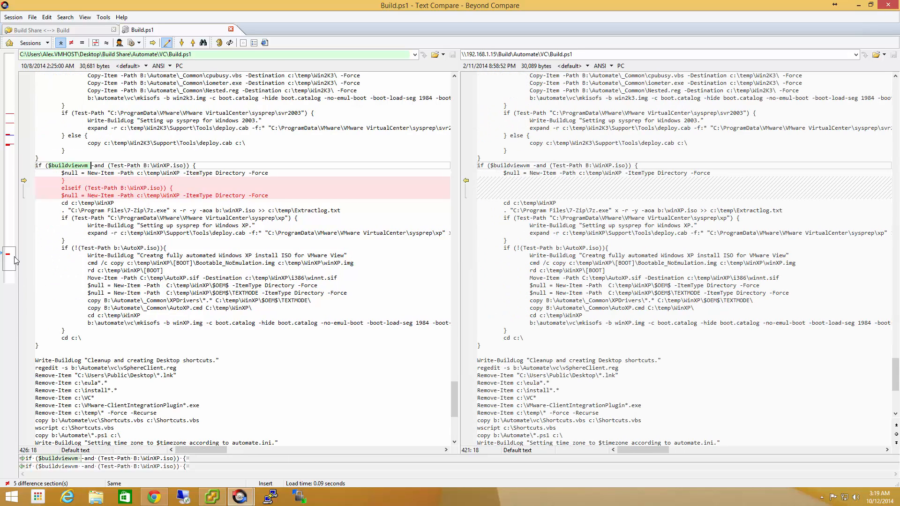
scroll(13, 265, down, 1)
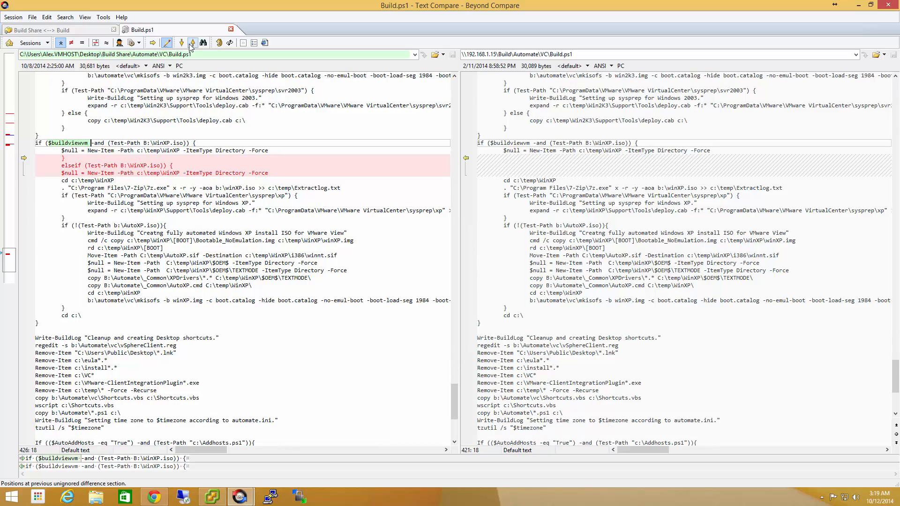
Step: Close the Build.ps1 comparison, review the automate.ini differences side by side, then close that too
click(231, 30)
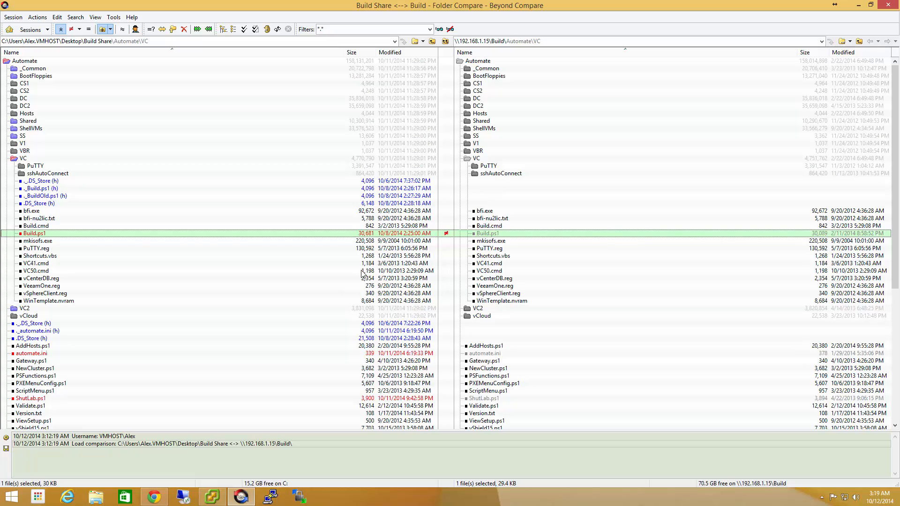
scroll(354, 293, down, 4)
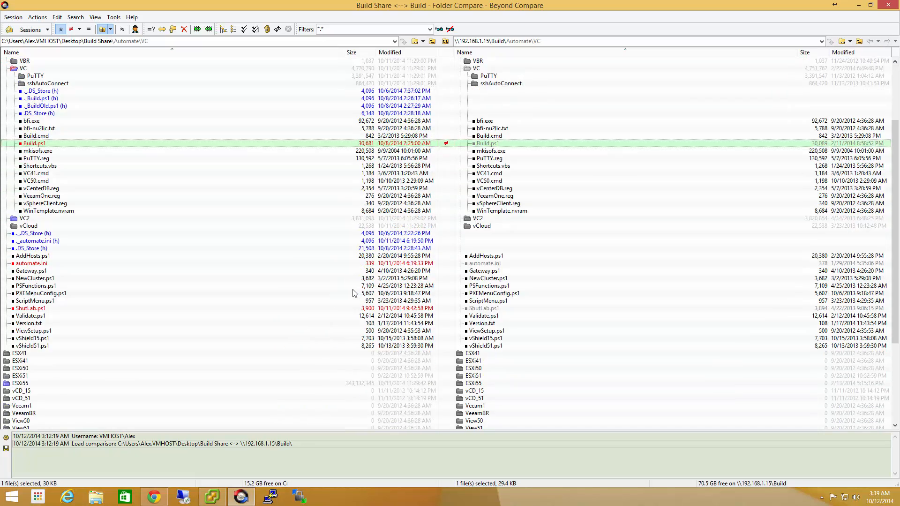
click(448, 264)
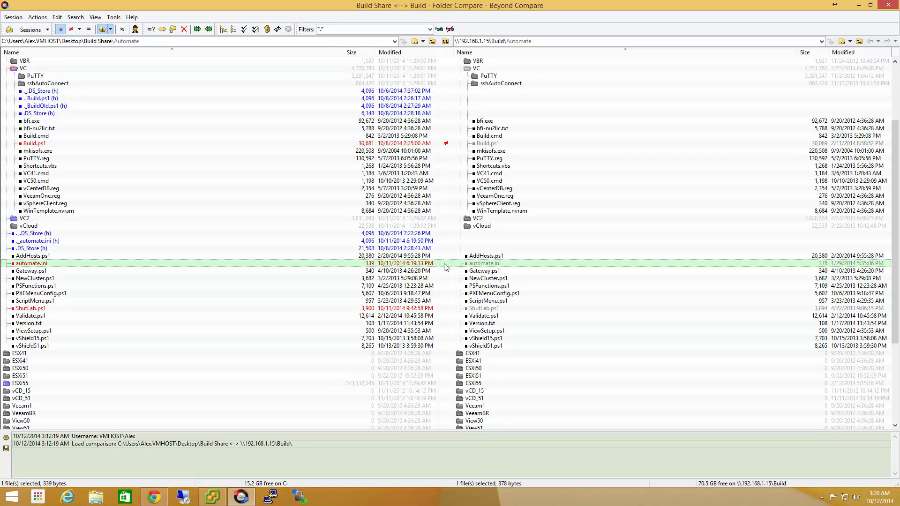
double_click(444, 264)
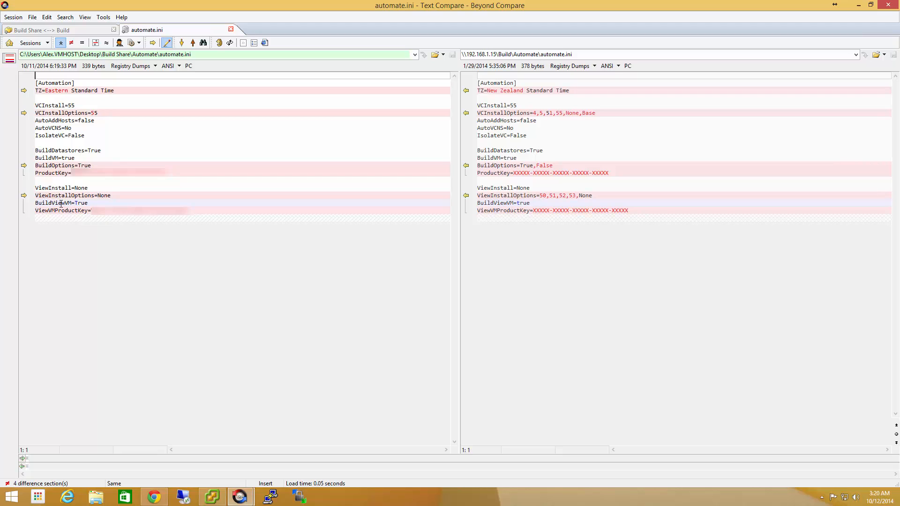
click(231, 29)
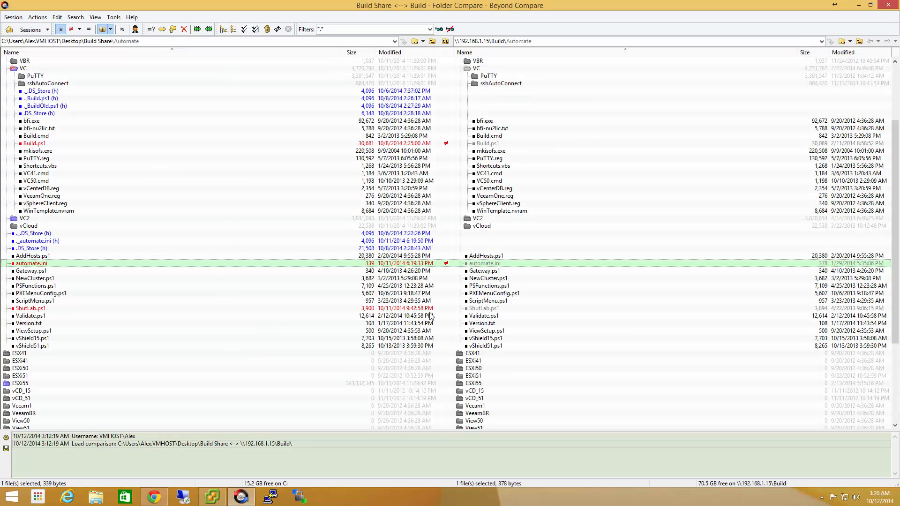
click(447, 309)
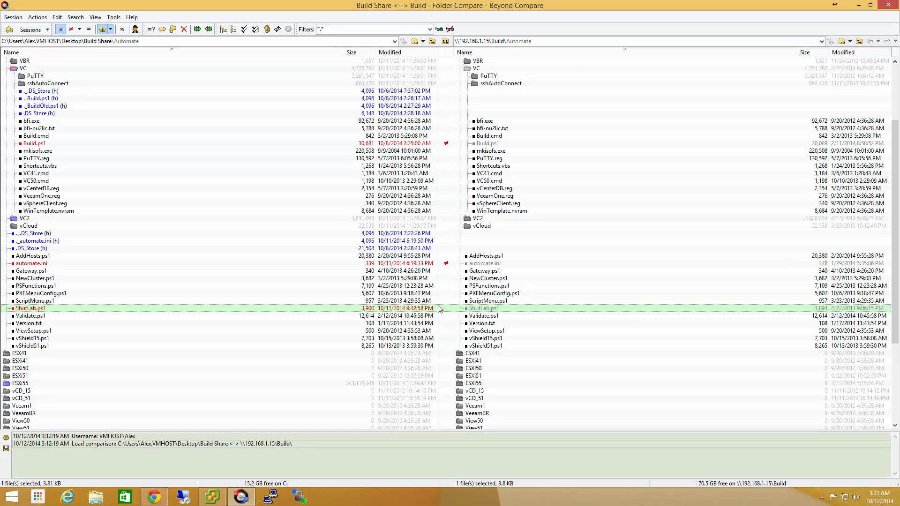
scroll(439, 186, up, 5)
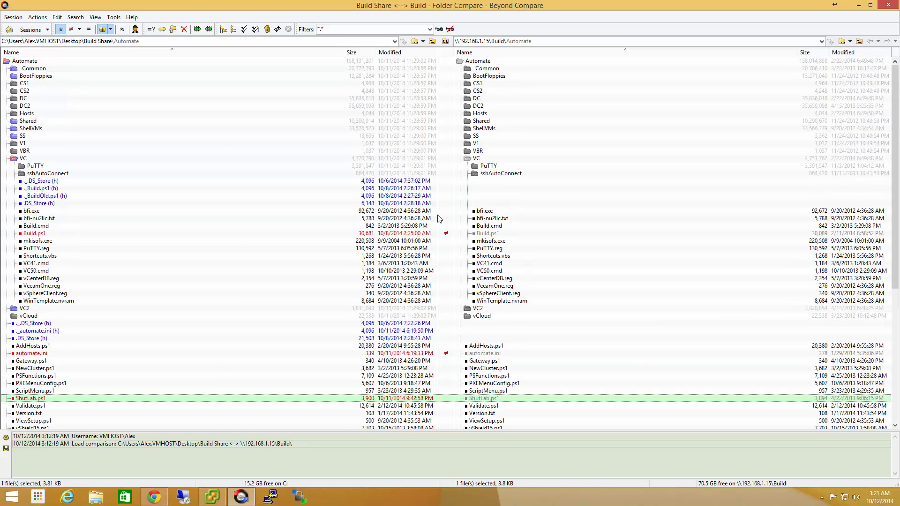
scroll(438, 220, down, 10)
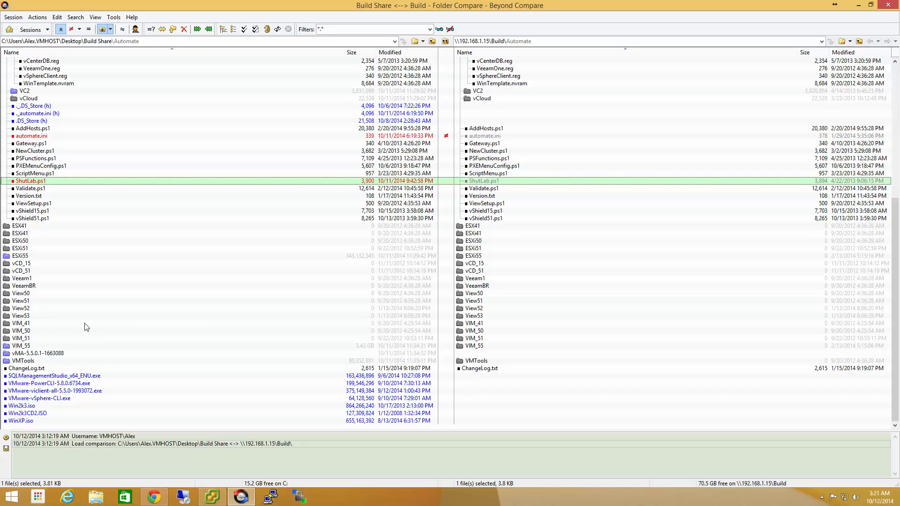
Step: Expand the ESXi55 folder to review its contents, then collapse it
click(446, 257)
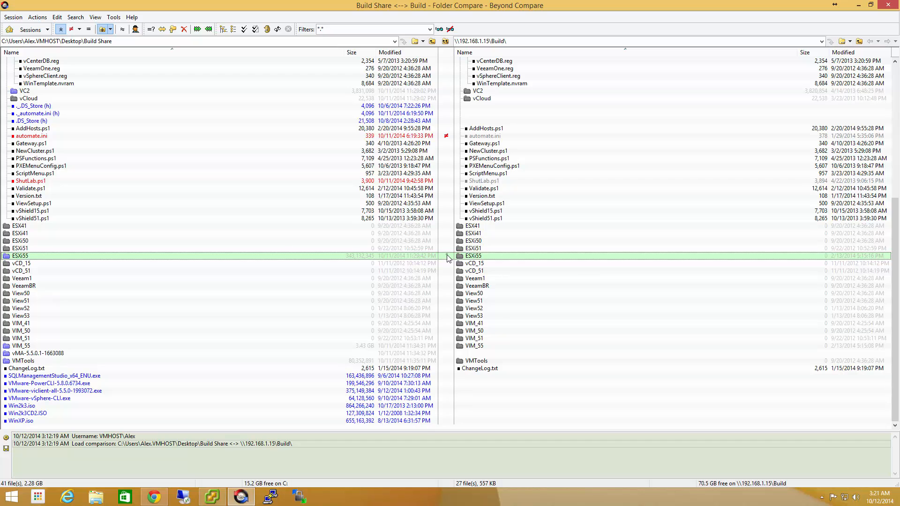
double_click(447, 257)
scroll(431, 317, down, 4)
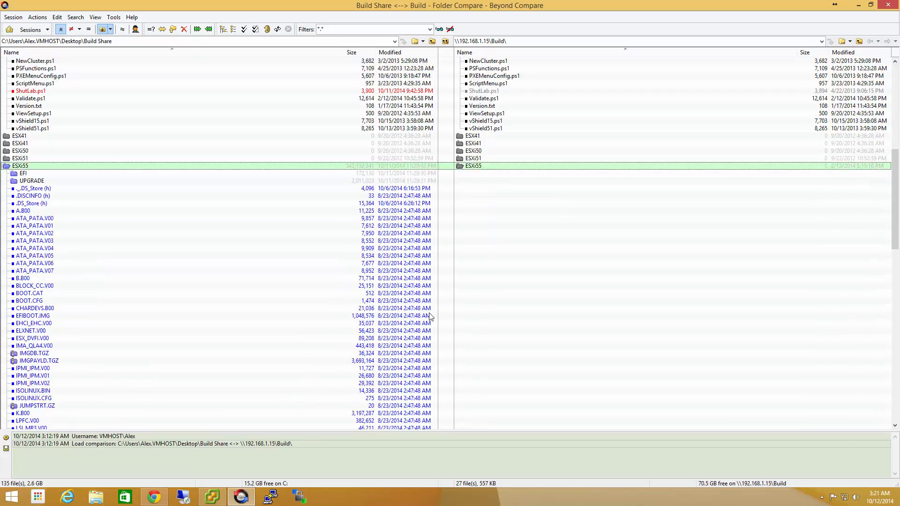
scroll(430, 317, down, 15)
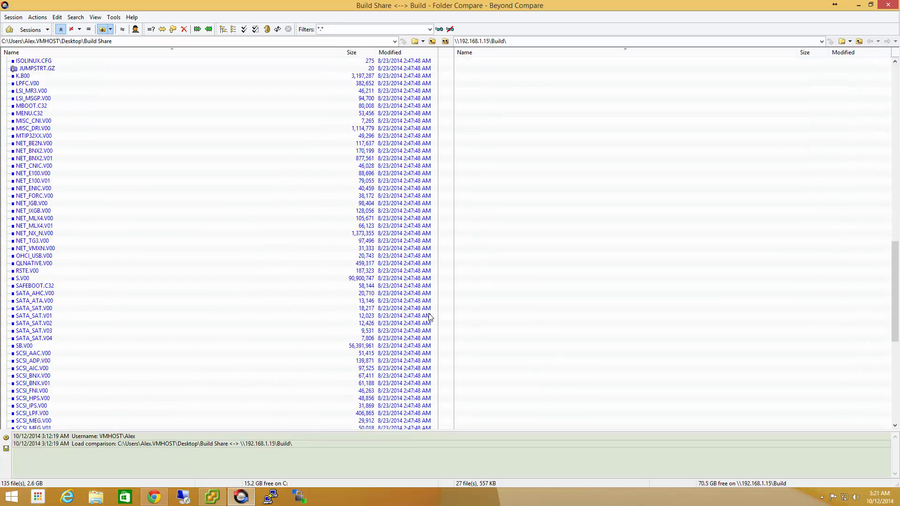
scroll(430, 317, up, 20)
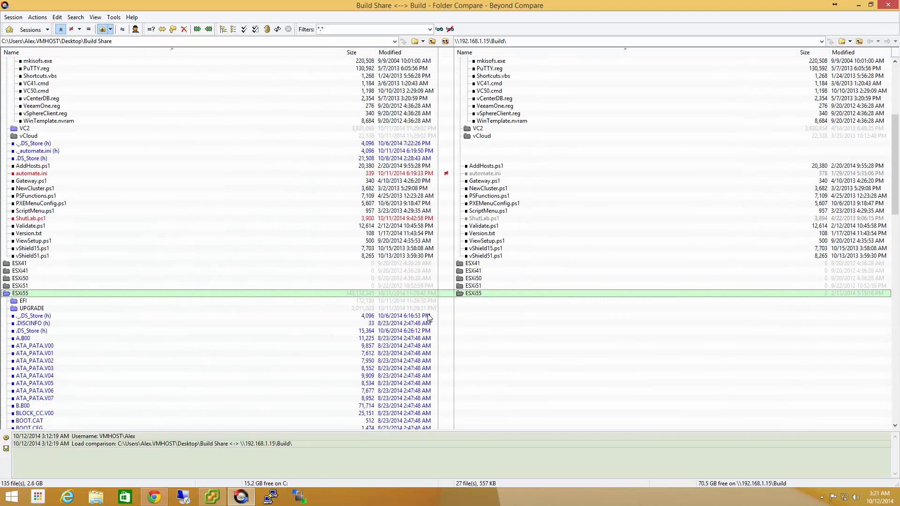
double_click(445, 294)
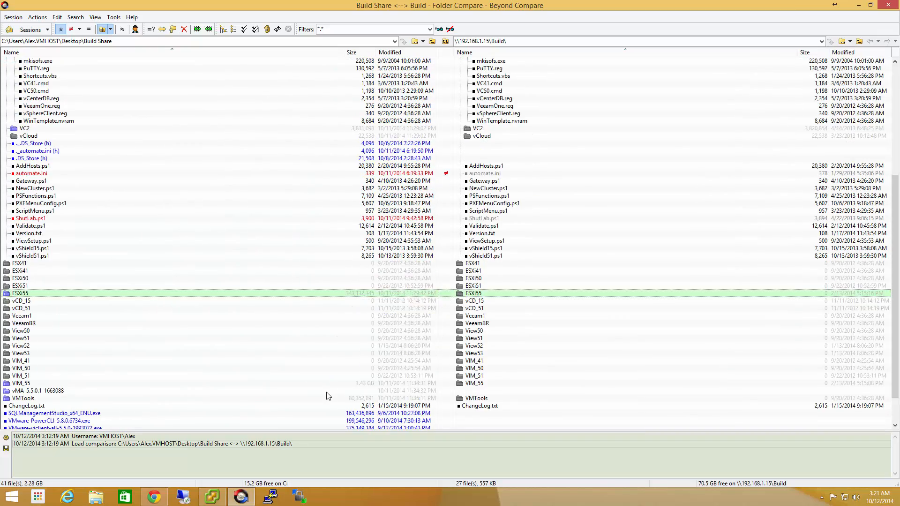
scroll(327, 395, down, 2)
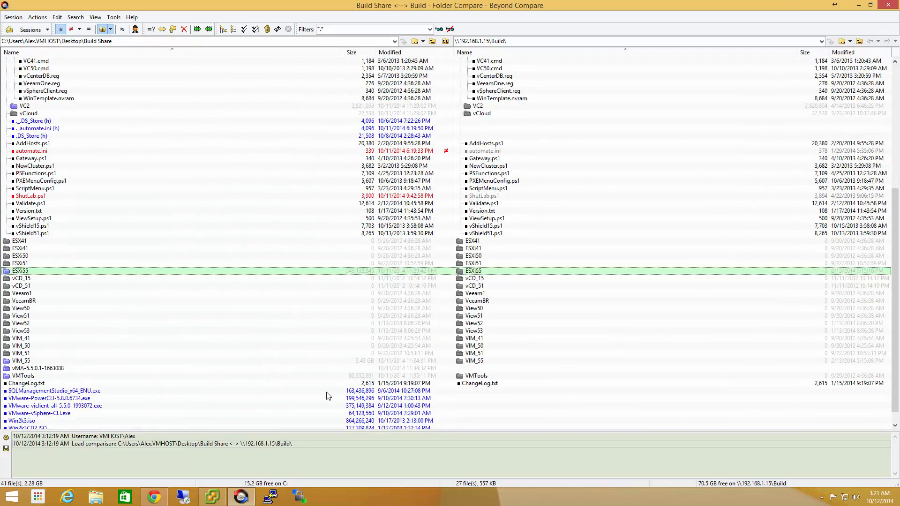
Step: Expand and collapse the vMA-5.5.0.1-1663088 and VIM_55 folders to inspect them
click(447, 354)
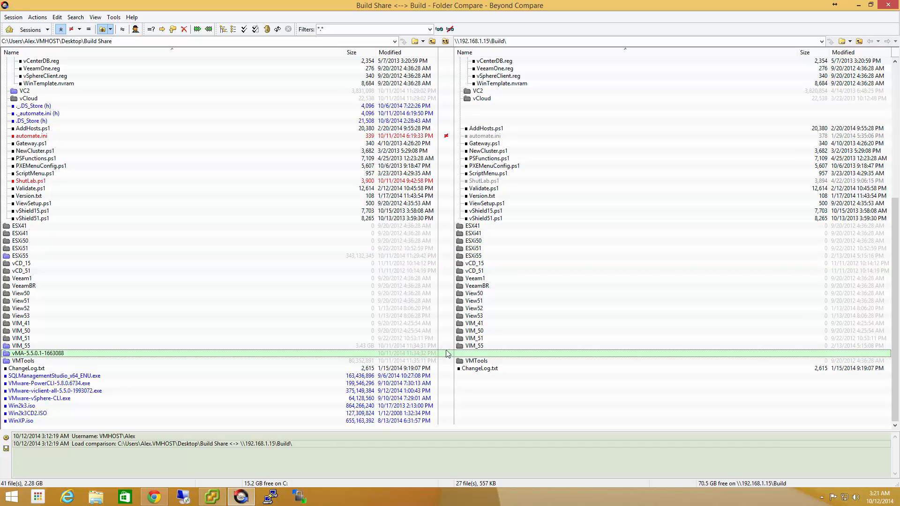
double_click(447, 354)
double_click(443, 353)
double_click(444, 346)
scroll(133, 354, down, 2)
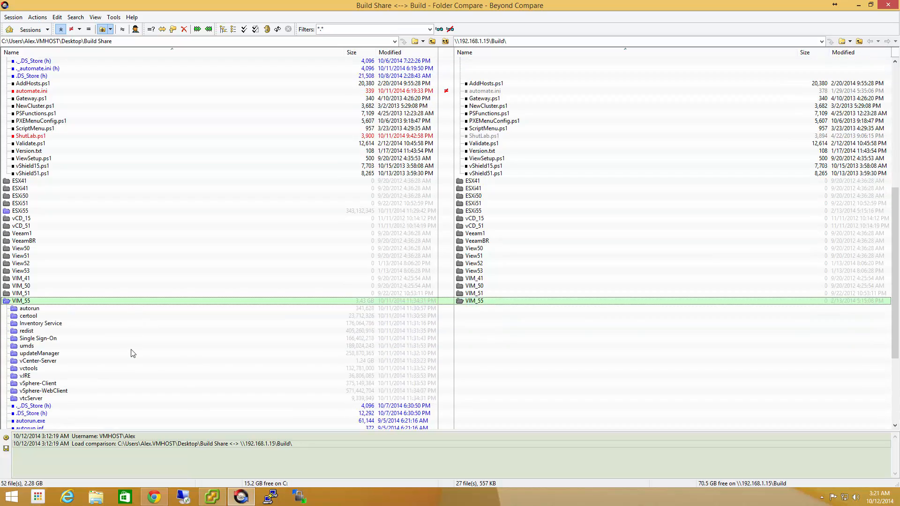
scroll(133, 353, down, 4)
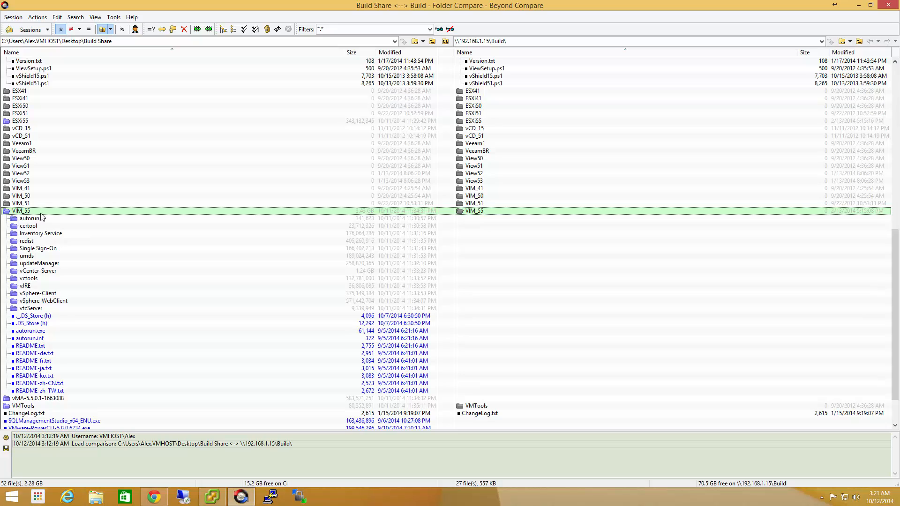
double_click(445, 211)
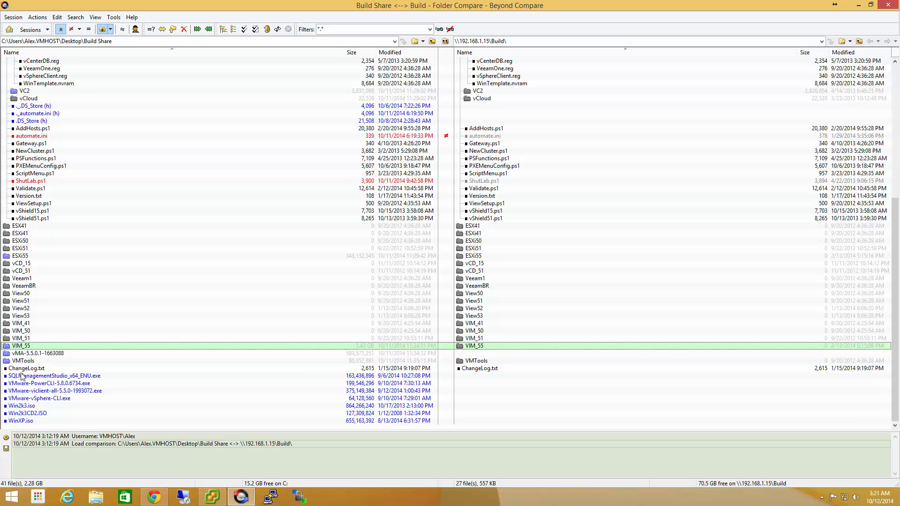
Step: Check the VMware-viclient-all-5.5.0-1993072.exe and VMware-vSphere-CLI.exe files, then collapse Automate
click(42, 391)
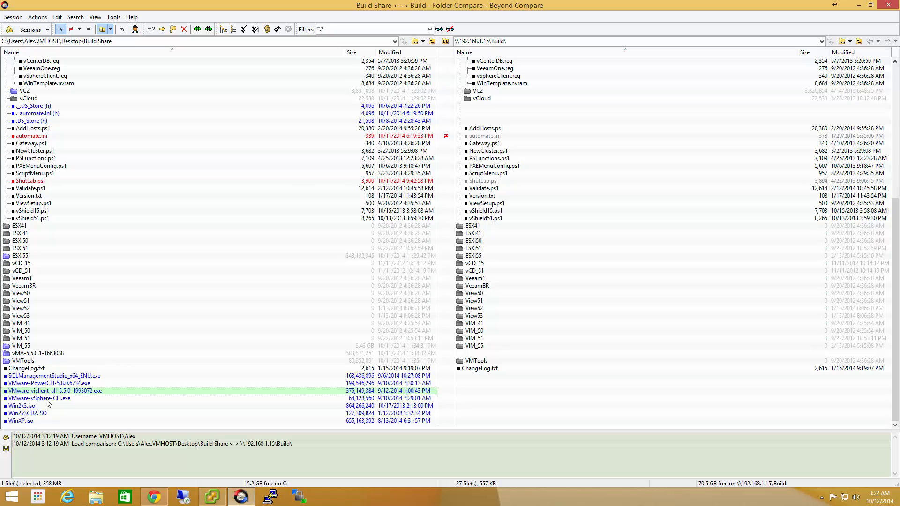
click(45, 399)
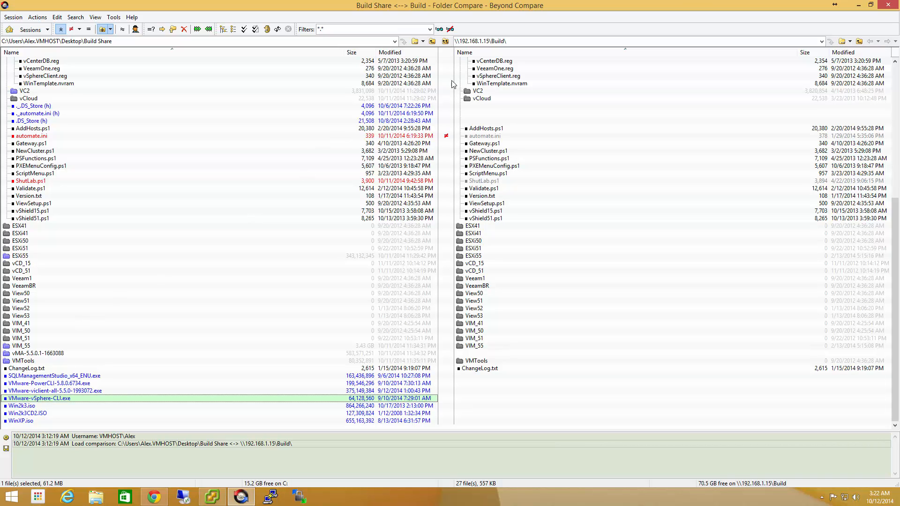
scroll(382, 314, up, 10)
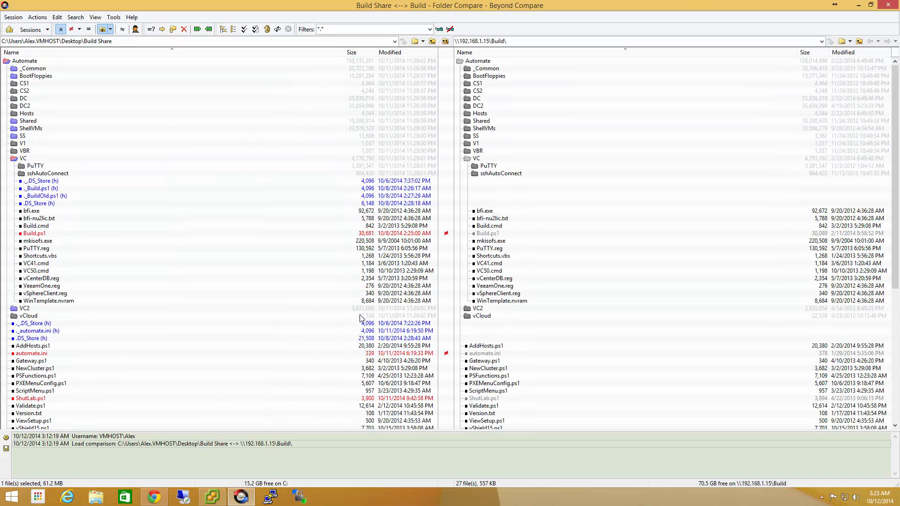
double_click(448, 62)
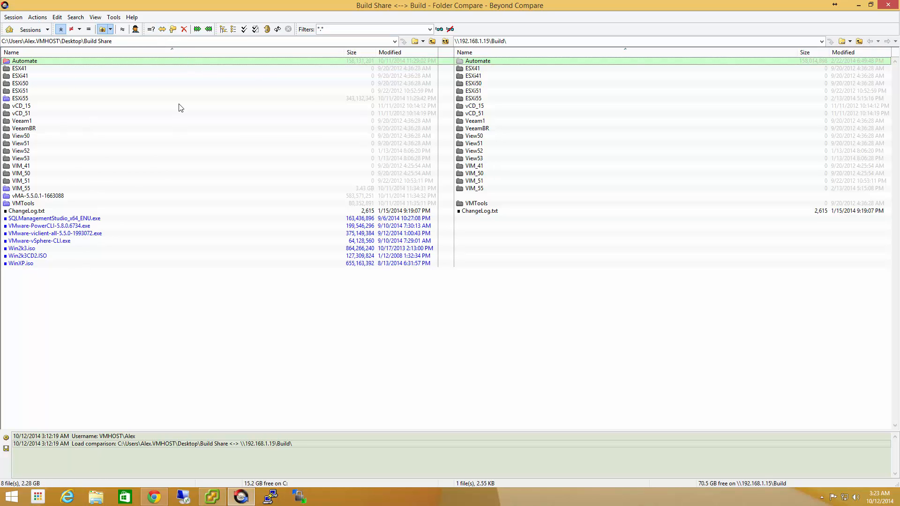
Step: Select everything in Build Share, copy it to the network Build share, and close Beyond Compare
click(169, 60)
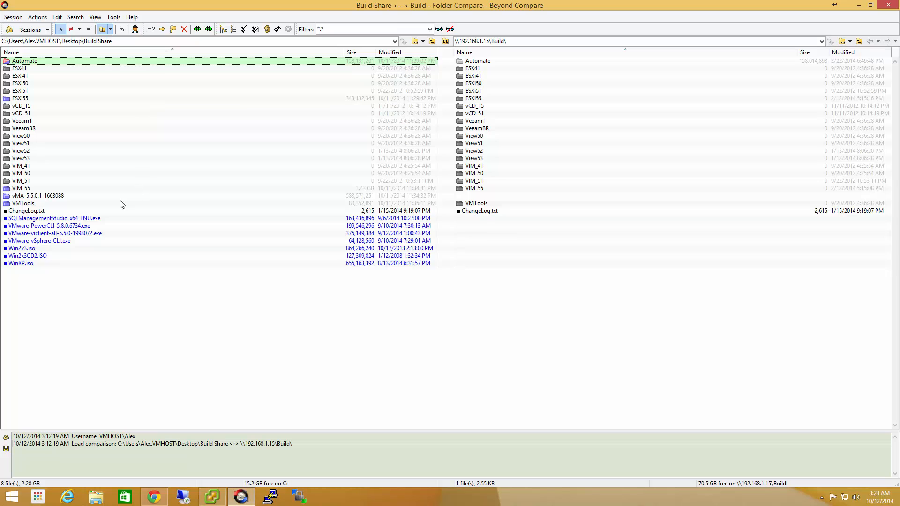
shift+click(89, 264)
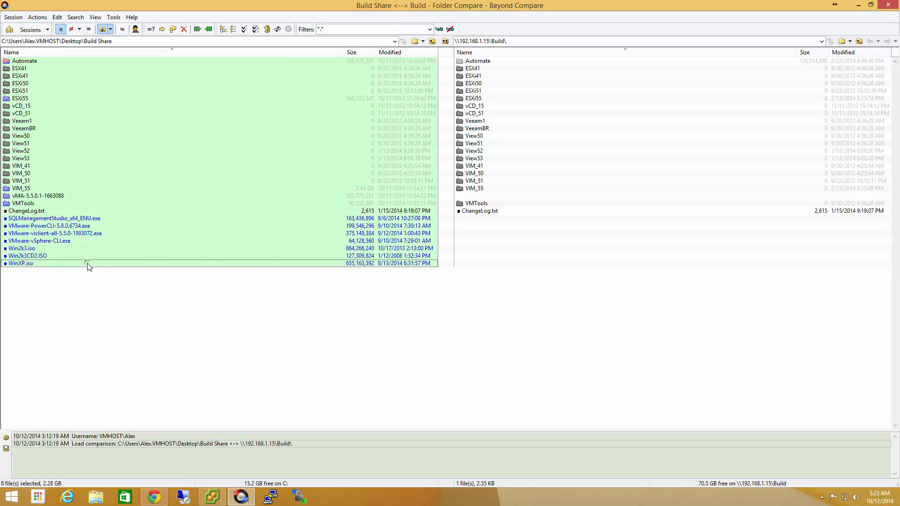
click(163, 30)
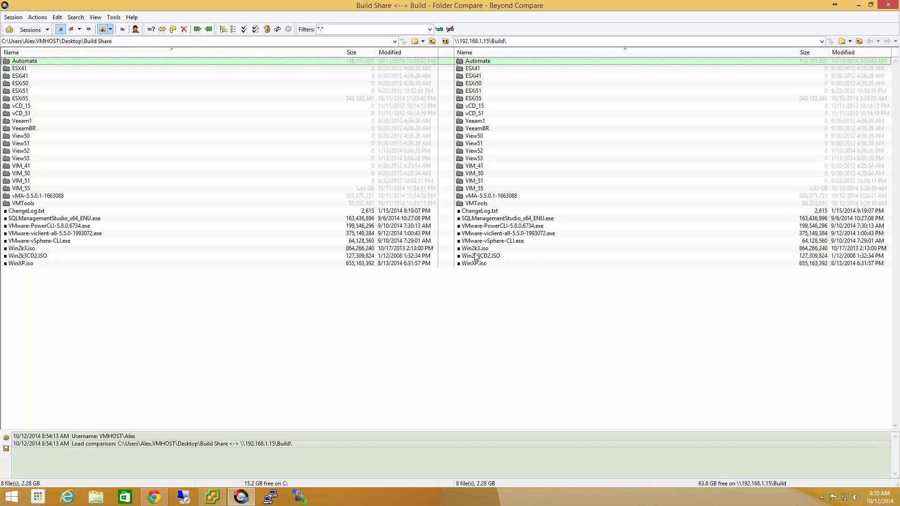
click(887, 7)
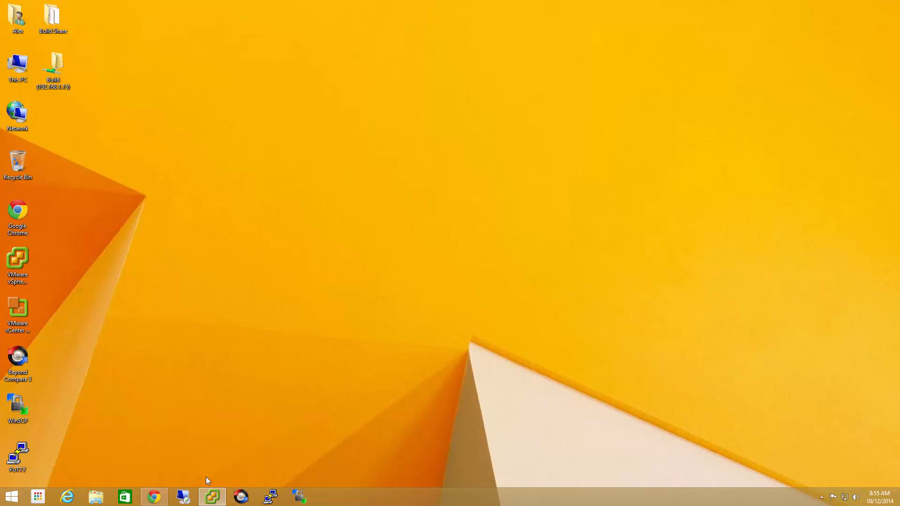
Step: Restore the vSphere Client window showing the powered-off Lab_DC virtual machine summary
mouse_move(211, 503)
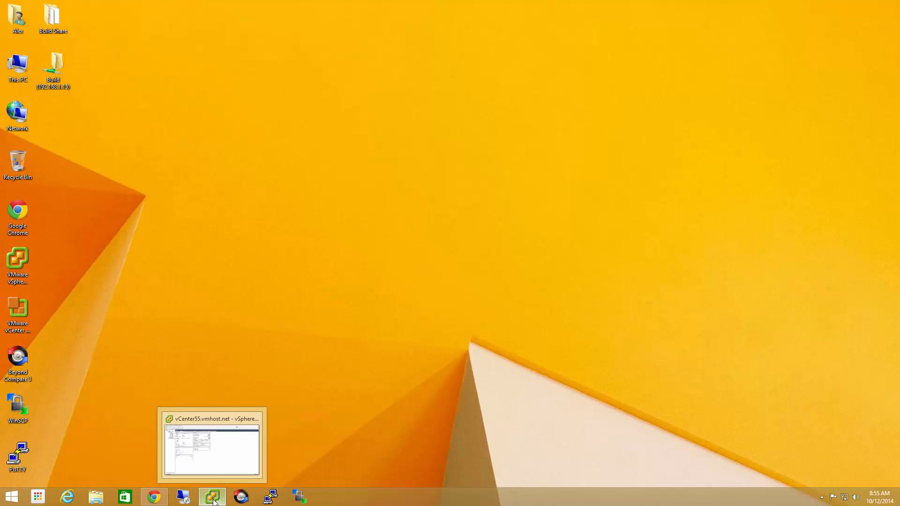
click(213, 503)
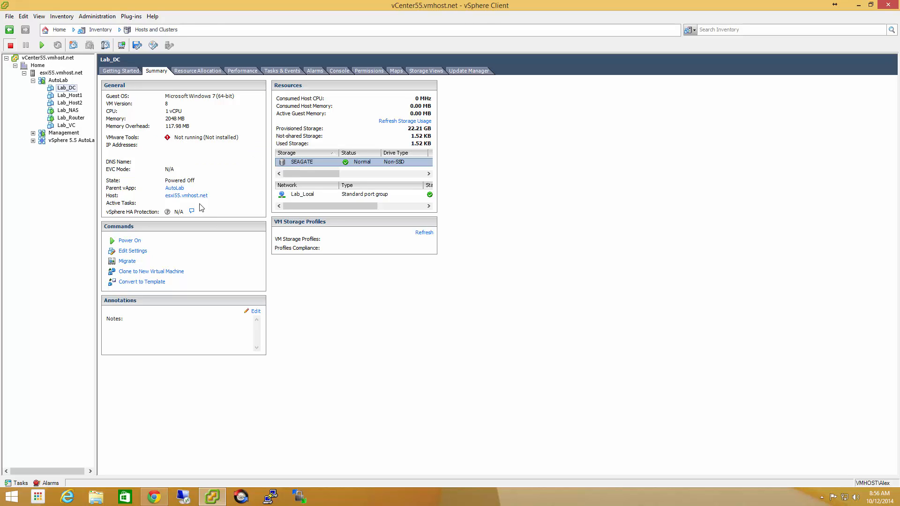
Step: Raise Lab_DC's memory from 2 to 4 GB and load the Windows Server 2008 R2 ISO from SEAGATE/ISOs, connected at power on
click(136, 254)
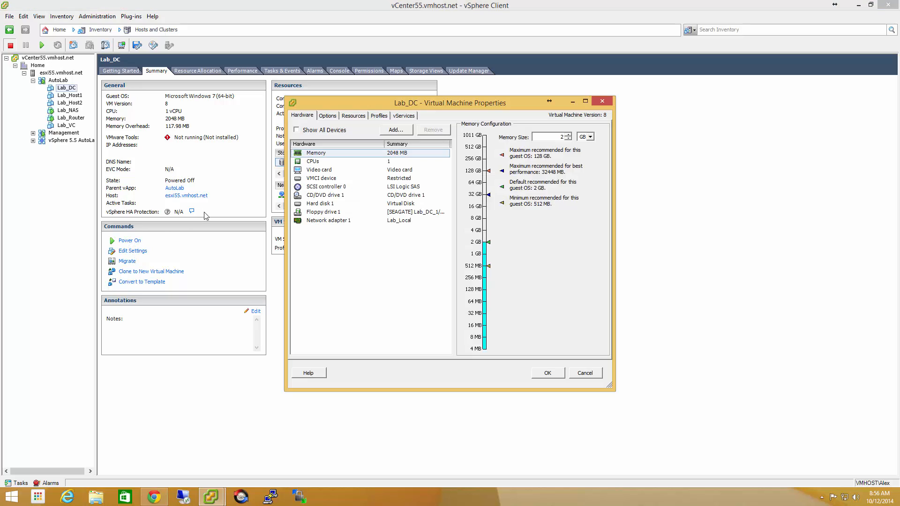
click(570, 135)
click(331, 196)
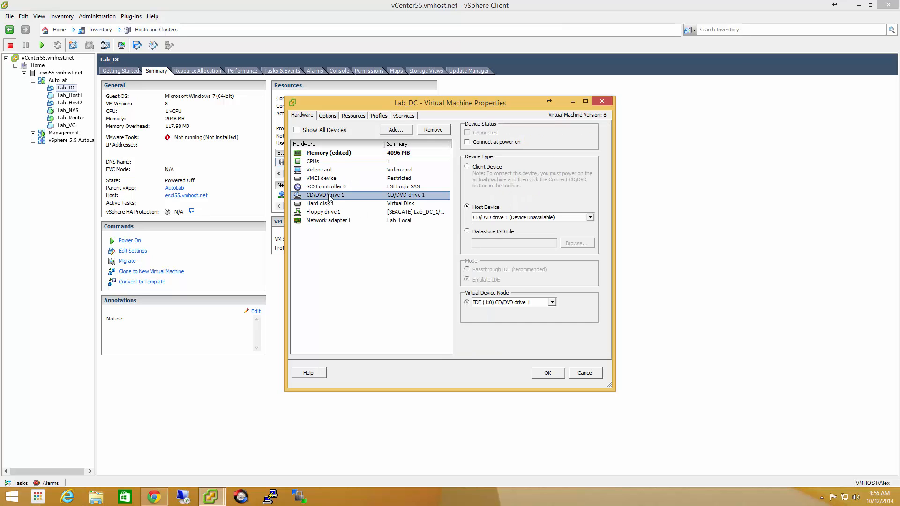
click(480, 232)
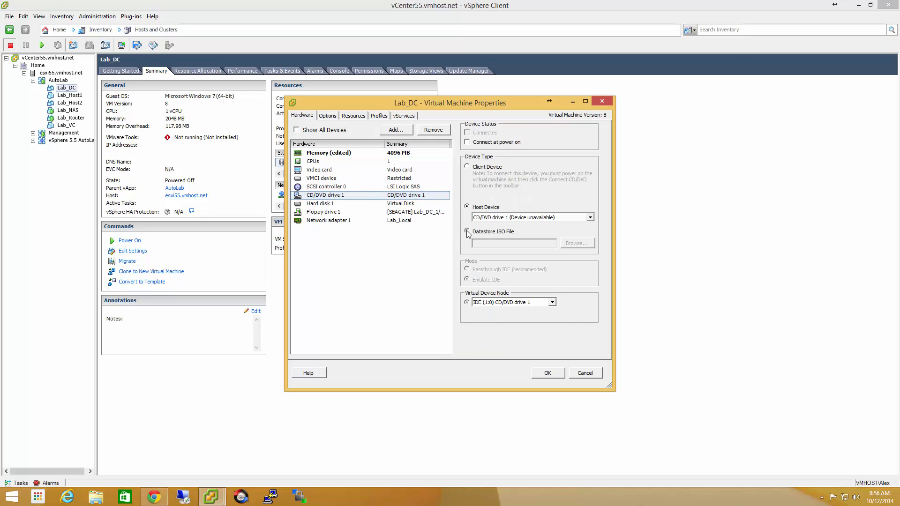
click(578, 244)
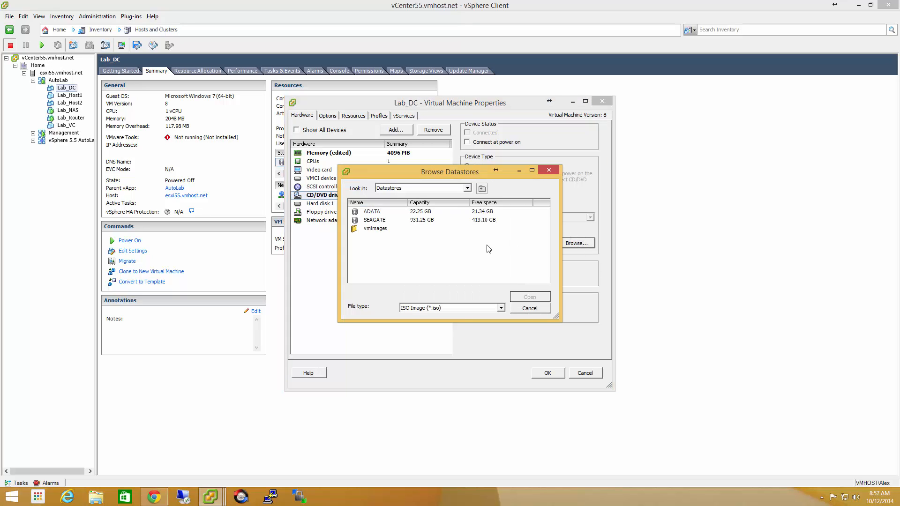
double_click(374, 221)
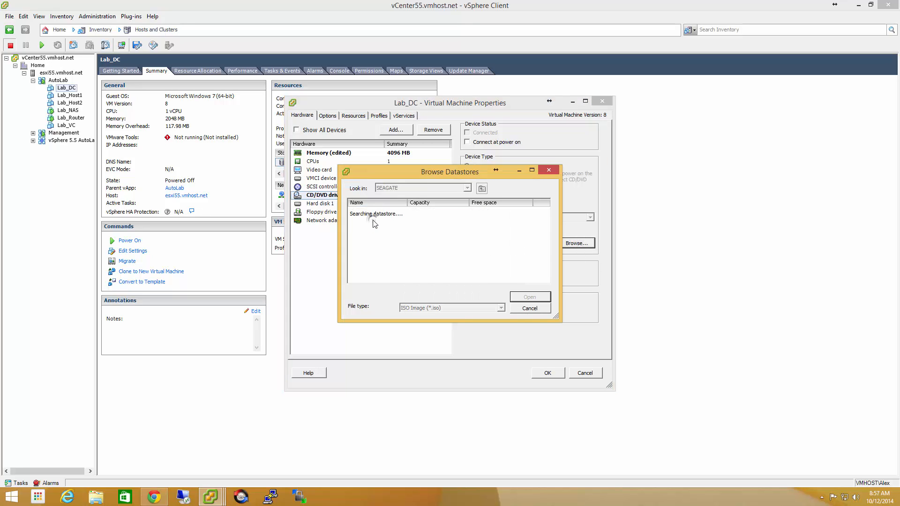
click(370, 221)
double_click(370, 220)
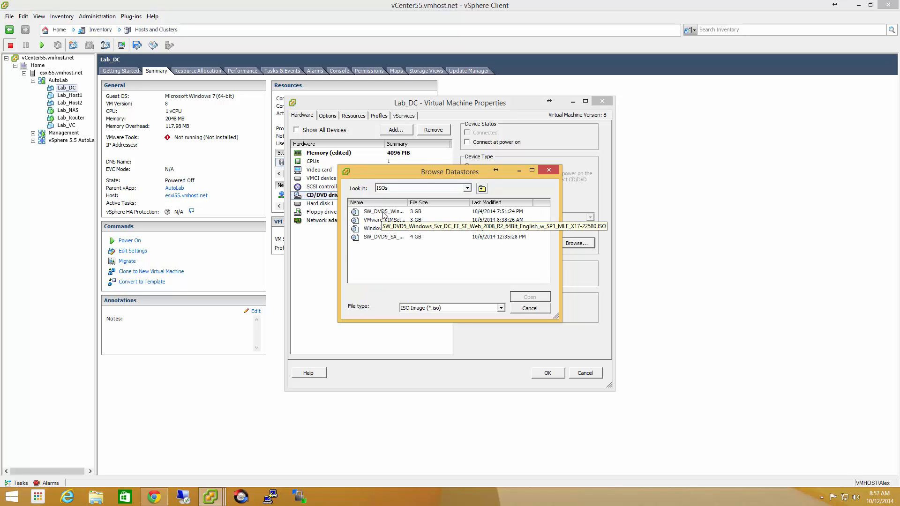
click(383, 214)
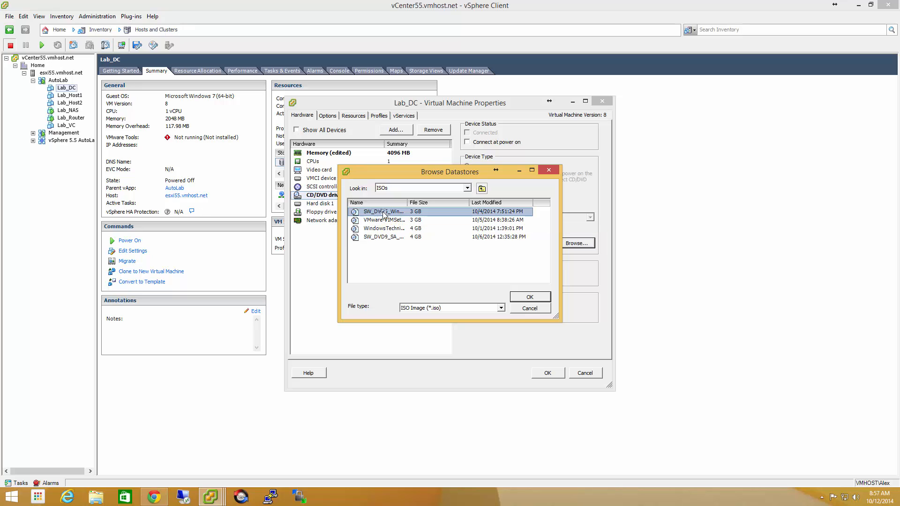
click(529, 299)
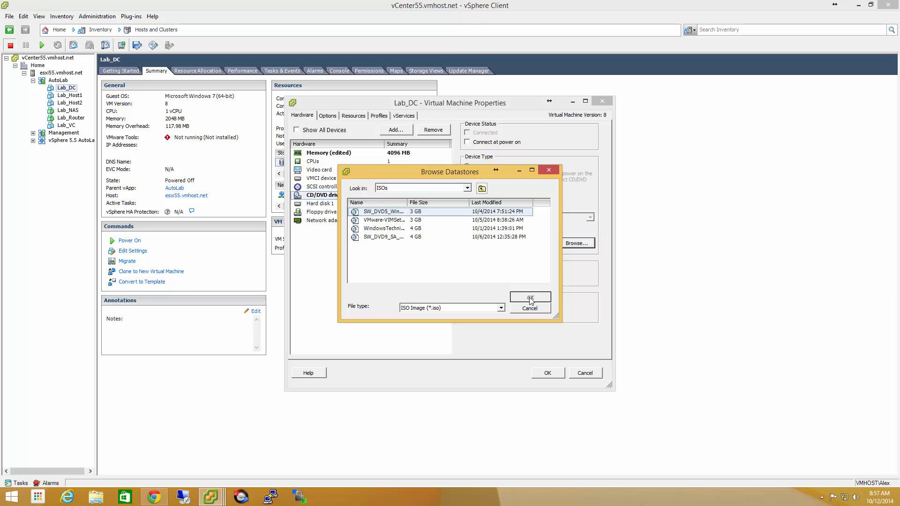
click(468, 142)
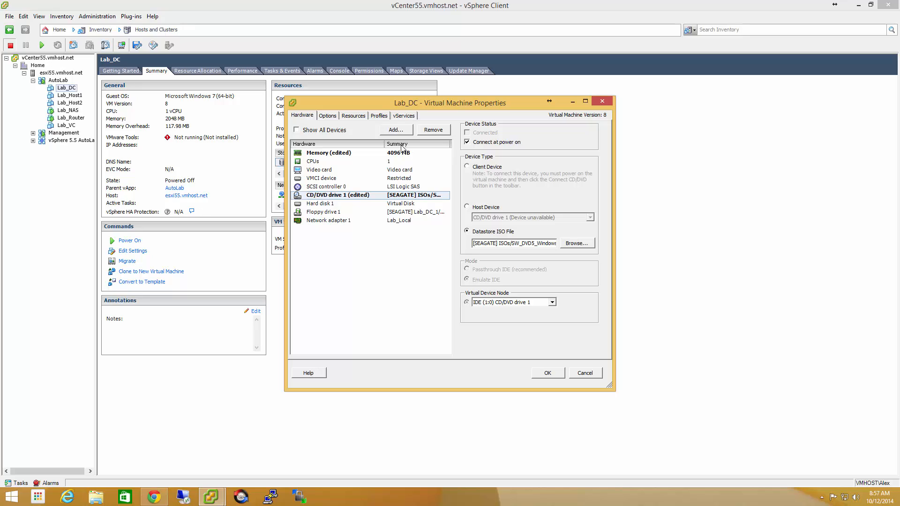
click(328, 116)
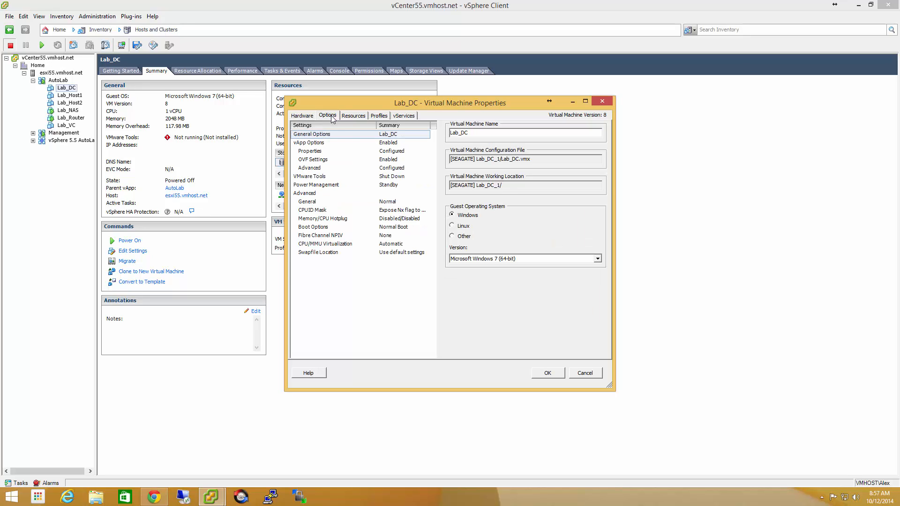
click(529, 261)
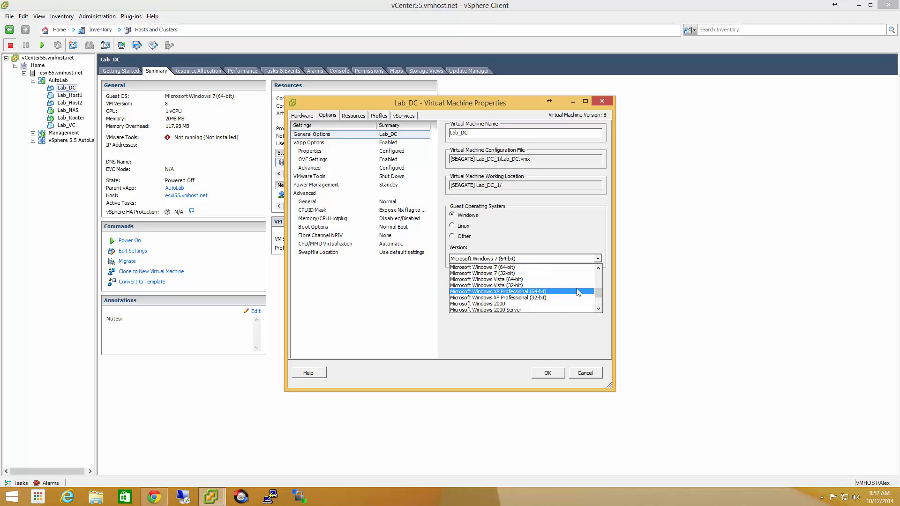
drag(595, 283, 595, 272)
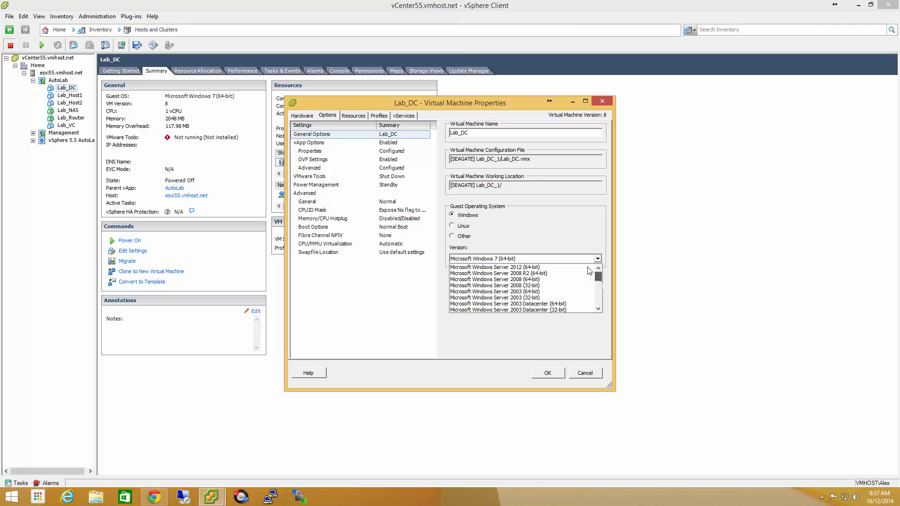
click(551, 273)
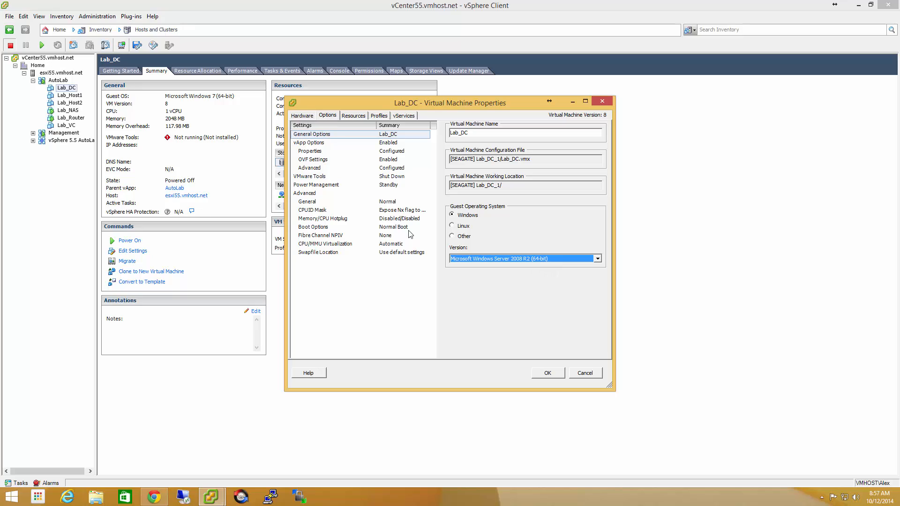
click(314, 219)
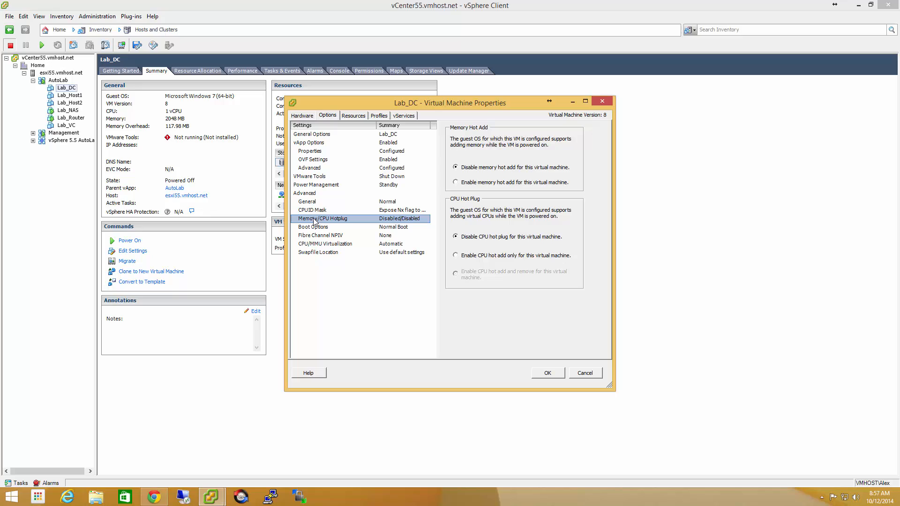
click(455, 183)
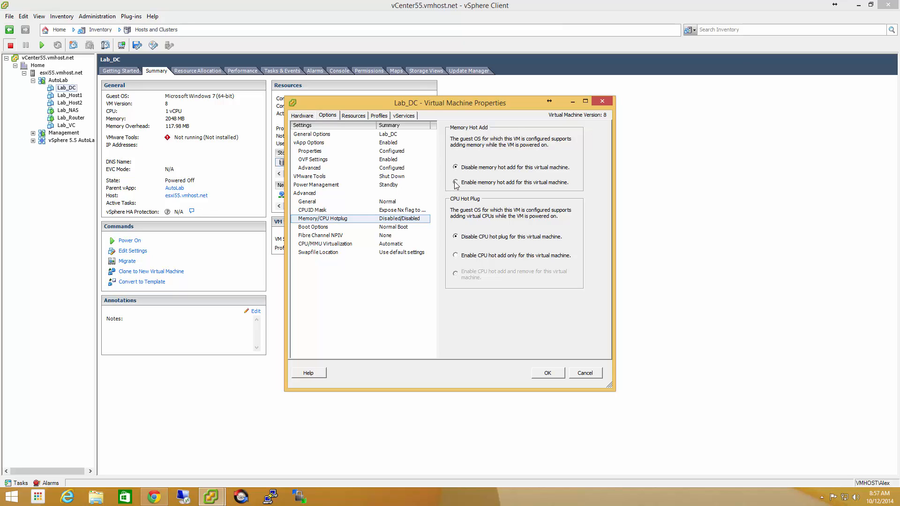
click(455, 255)
click(315, 227)
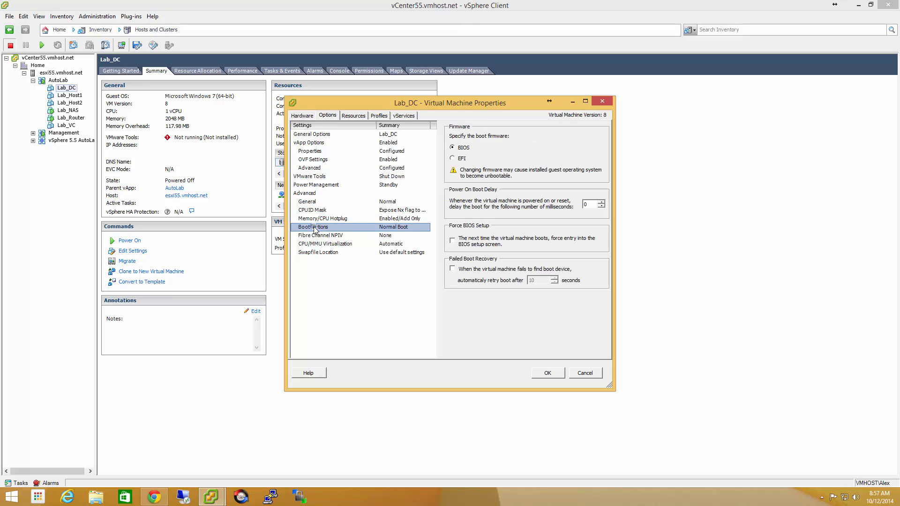
click(587, 204)
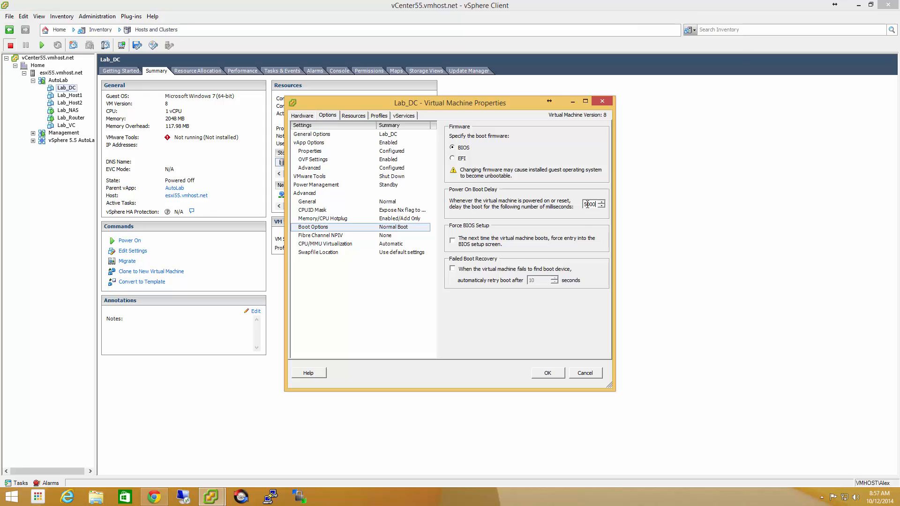
click(453, 243)
click(549, 373)
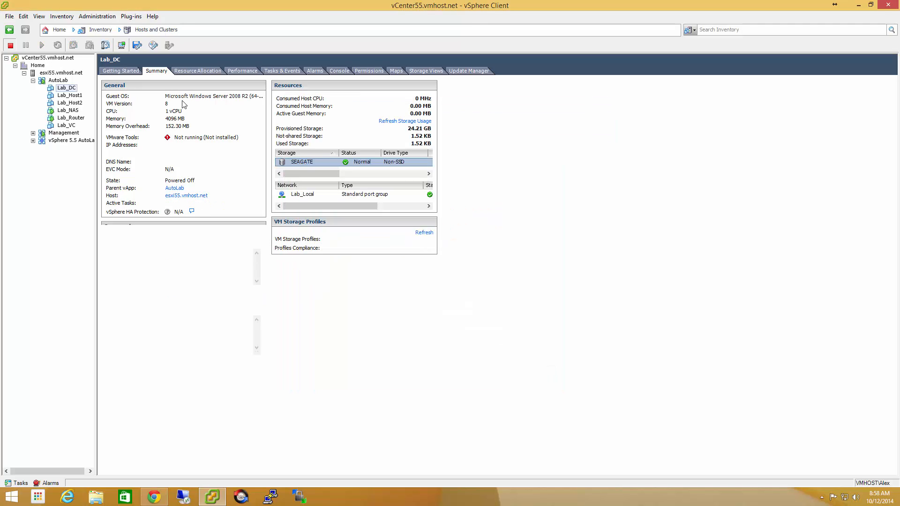
Step: Back Lab_VC's CD/DVD drive with the Windows installation ISO from the SEAGATE datastore's ISOs folder
click(63, 126)
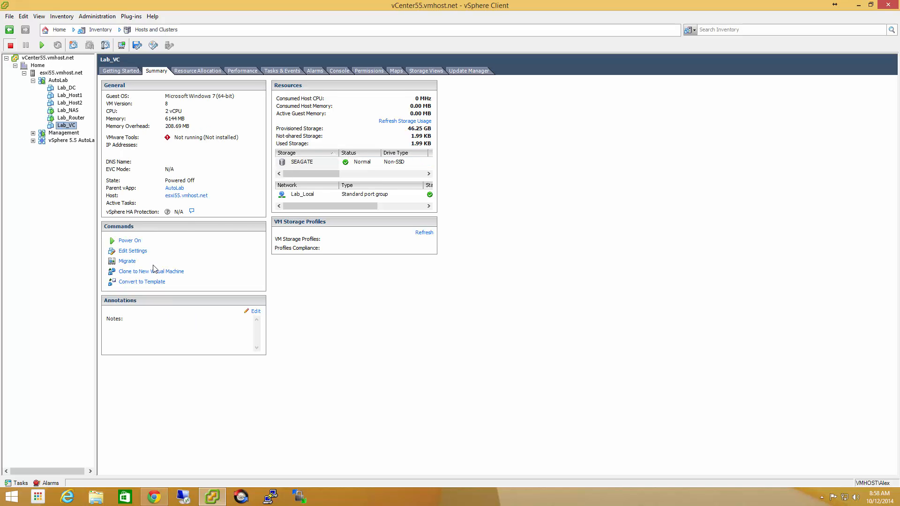
click(134, 250)
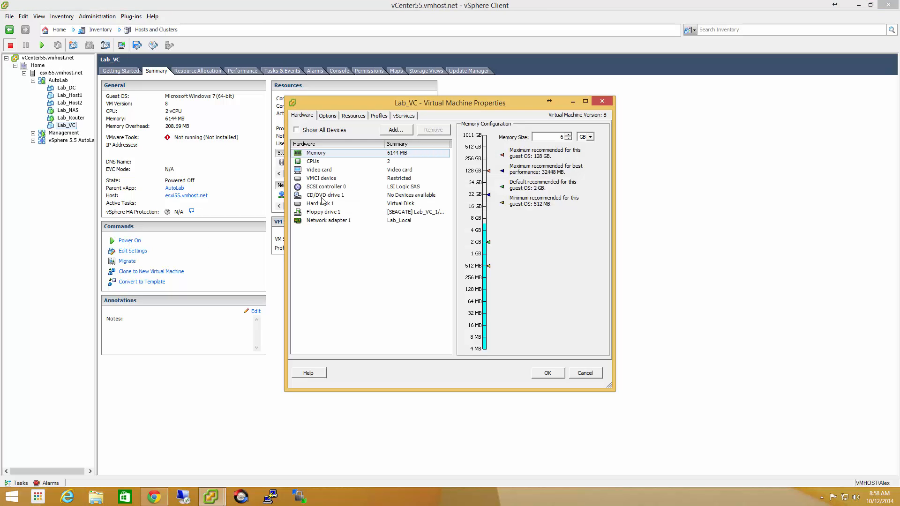
click(334, 204)
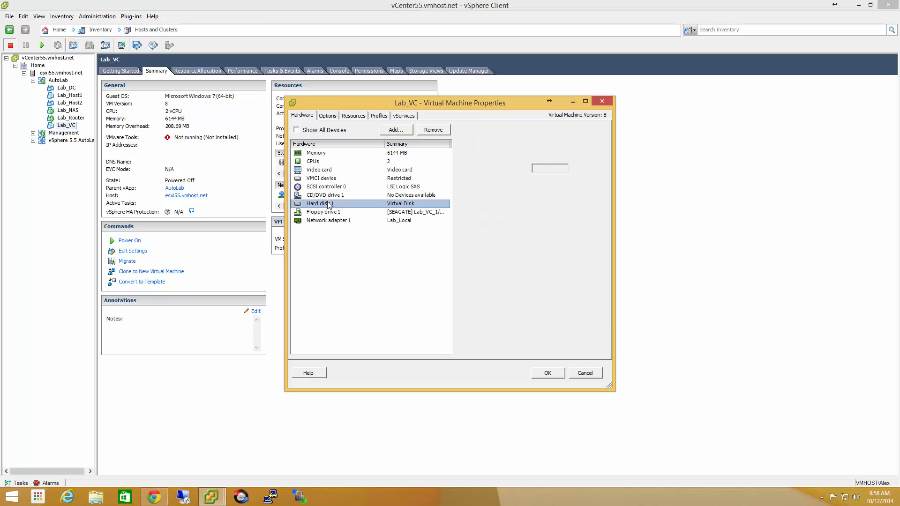
click(327, 197)
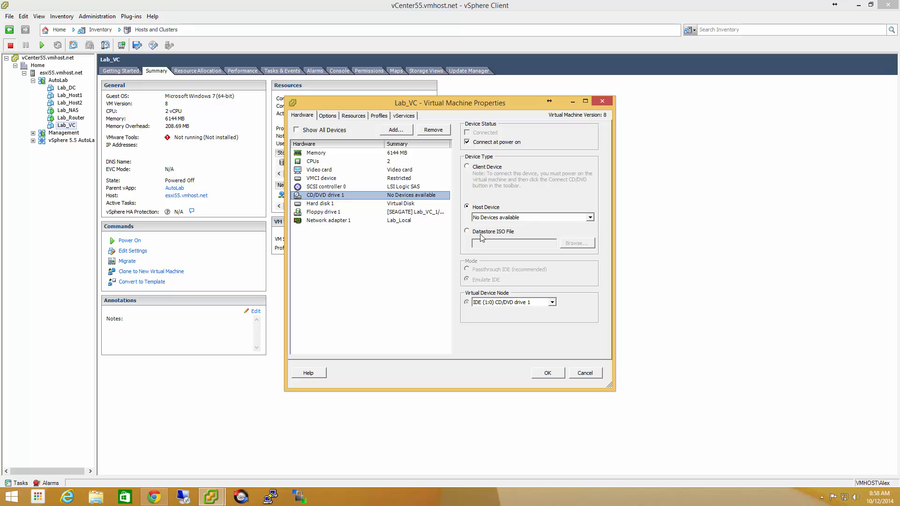
click(467, 231)
click(576, 243)
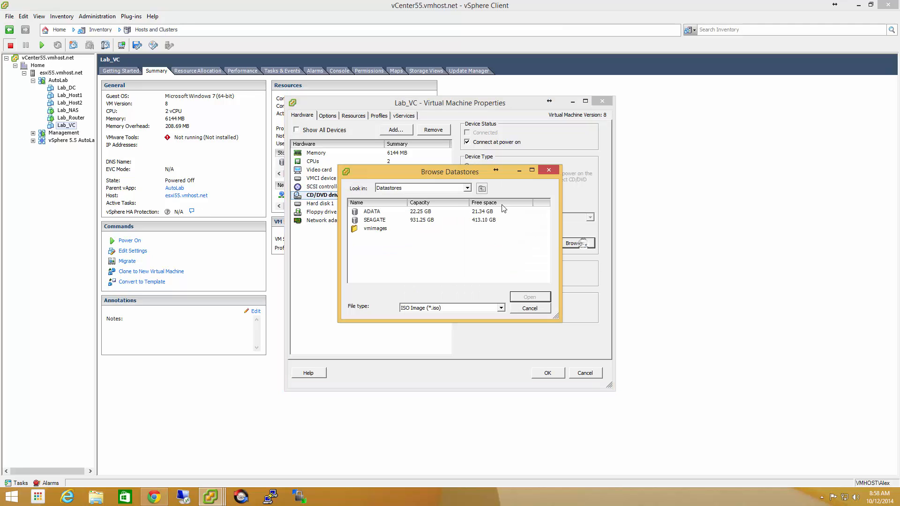
double_click(379, 222)
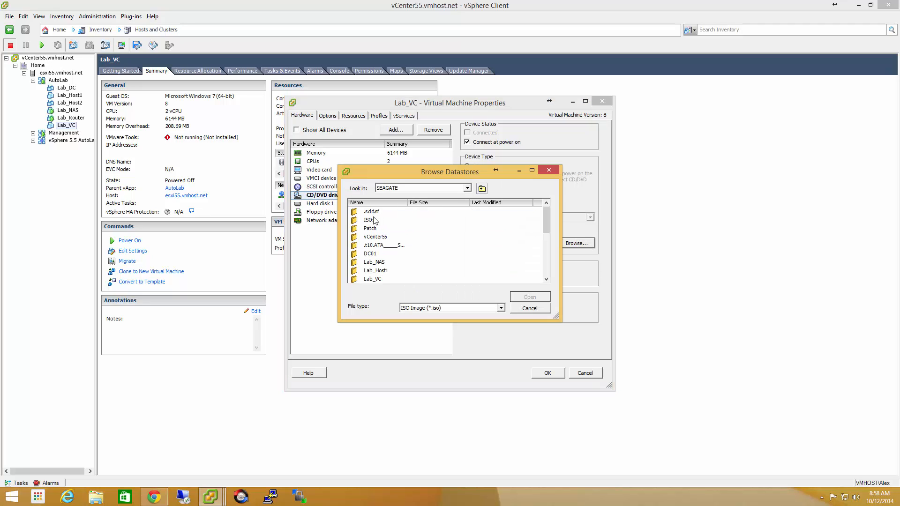
click(370, 220)
double_click(370, 220)
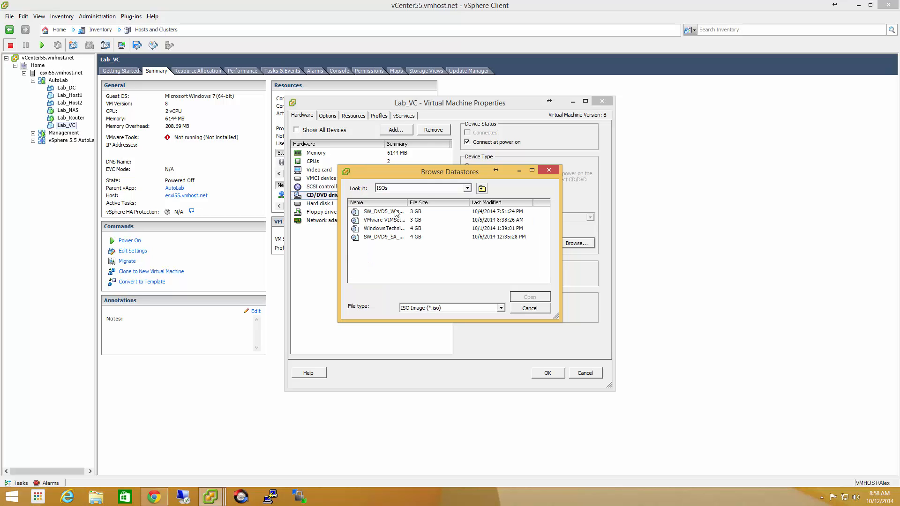
click(394, 212)
click(529, 297)
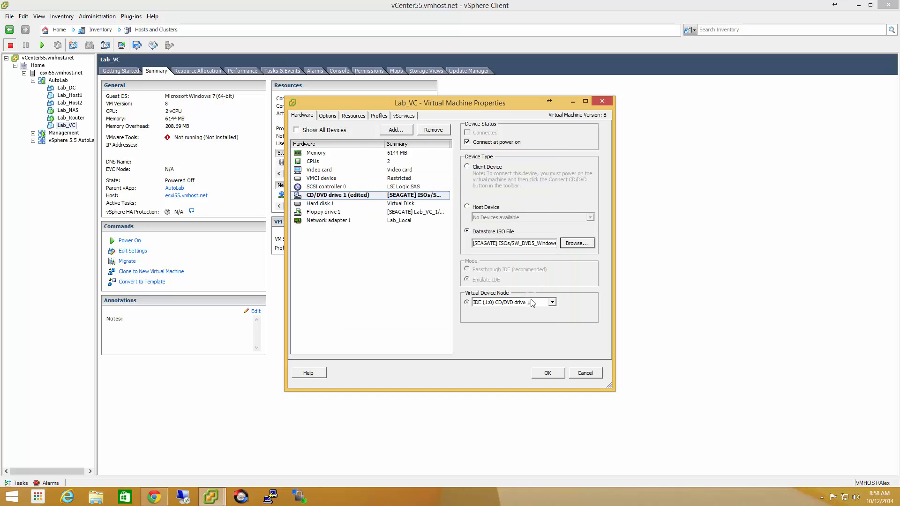
Step: Set the guest OS to Windows Server 2008 R2 (64-bit) and enable memory and CPU hot add
click(327, 115)
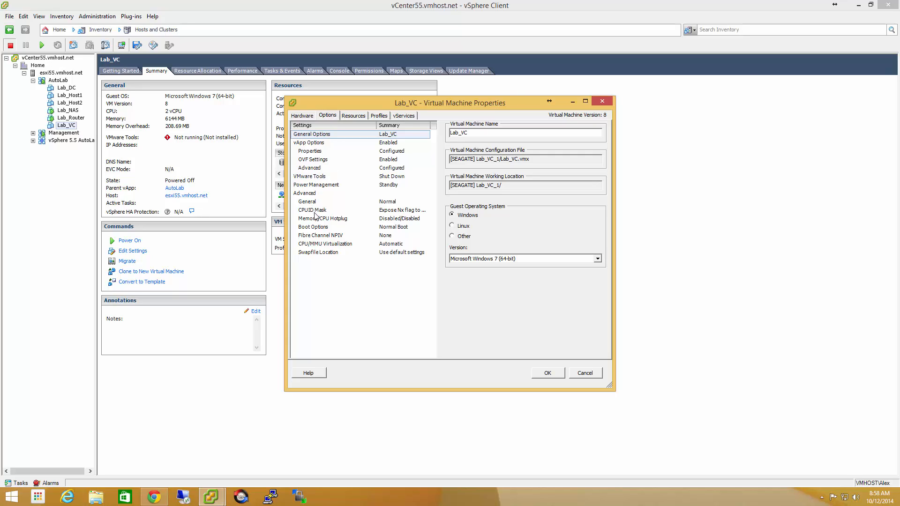
click(541, 265)
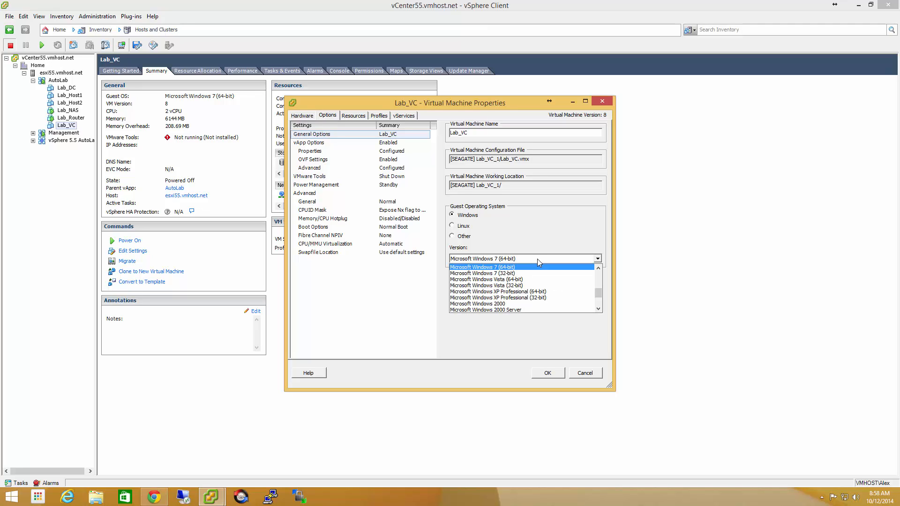
scroll(505, 276, down, 3)
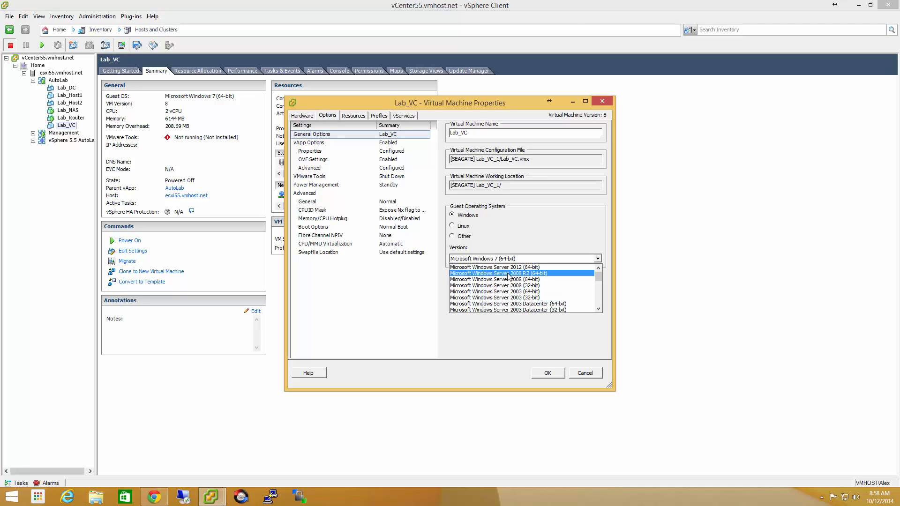
click(508, 274)
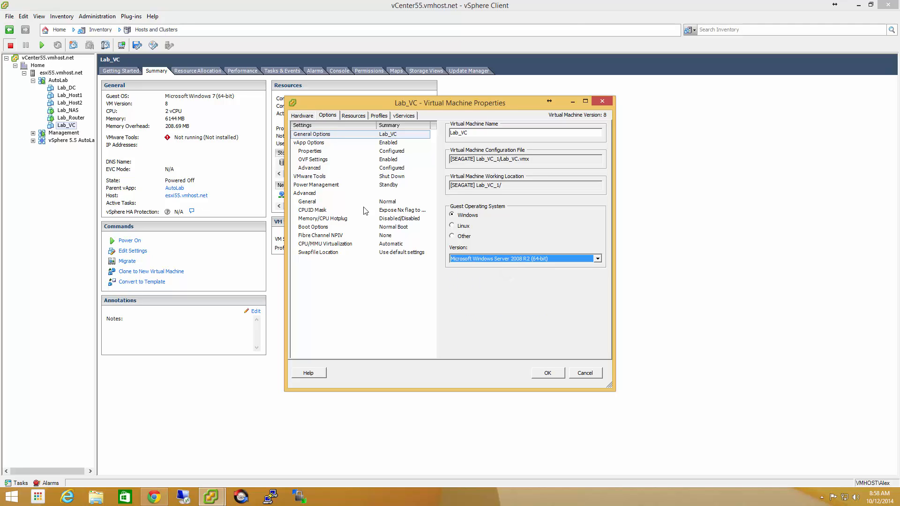
click(318, 218)
click(456, 183)
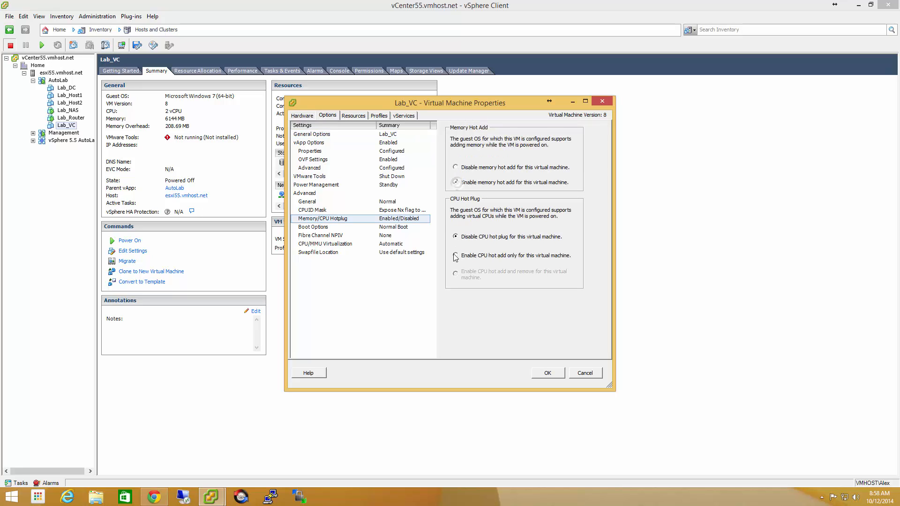
click(455, 256)
Step: Set a 5000 ms power-on boot delay, force BIOS setup on next boot, and save
click(314, 228)
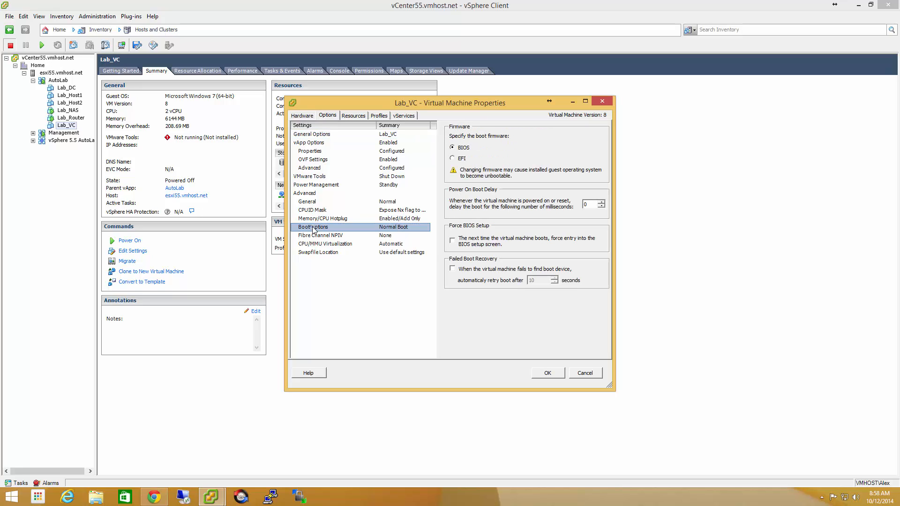
click(587, 204)
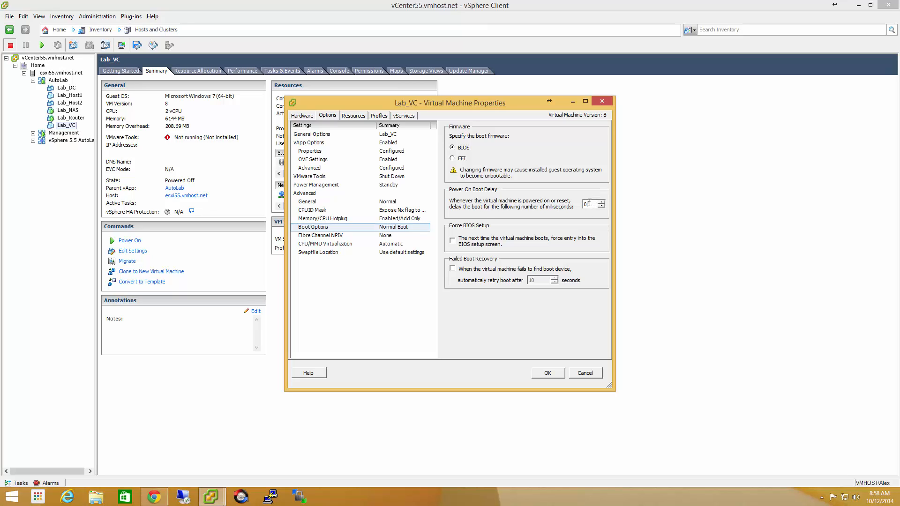
text(5000)
click(452, 241)
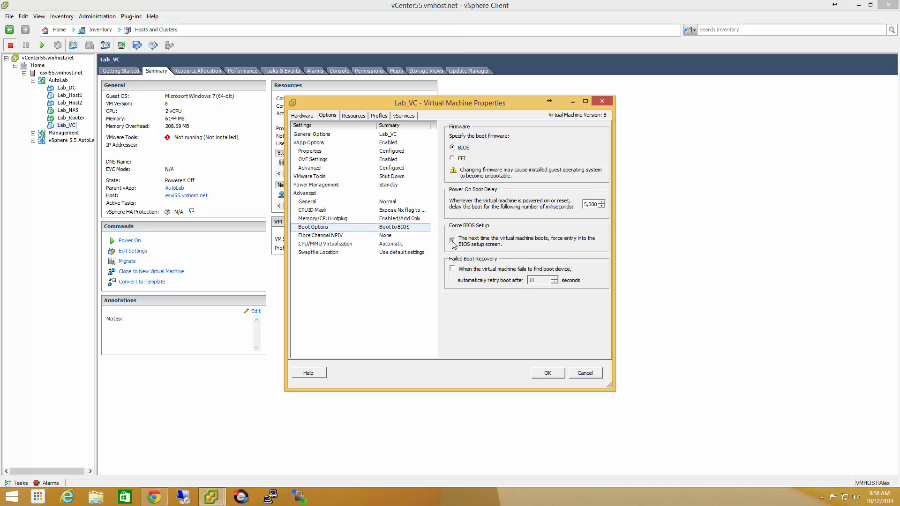
click(546, 373)
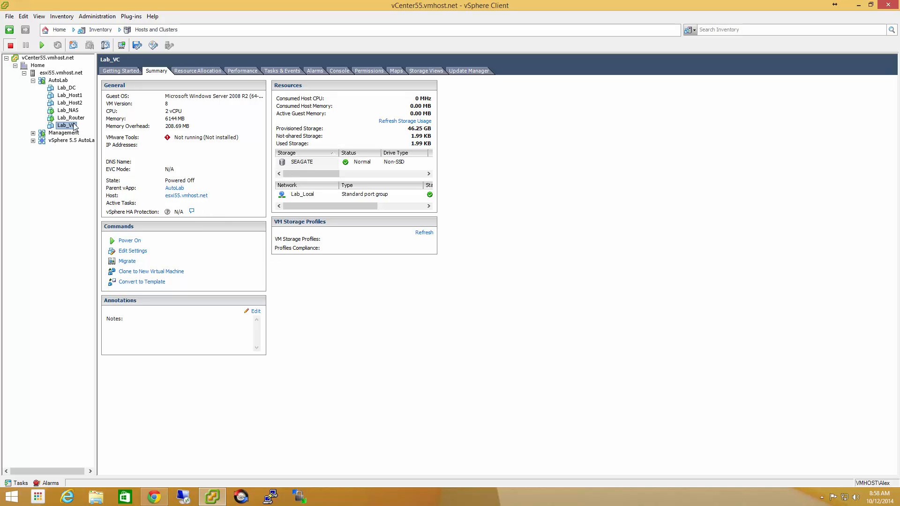
Step: Open Lab_DC's console, power the VM on, and take keyboard control at the BIOS screen
click(66, 88)
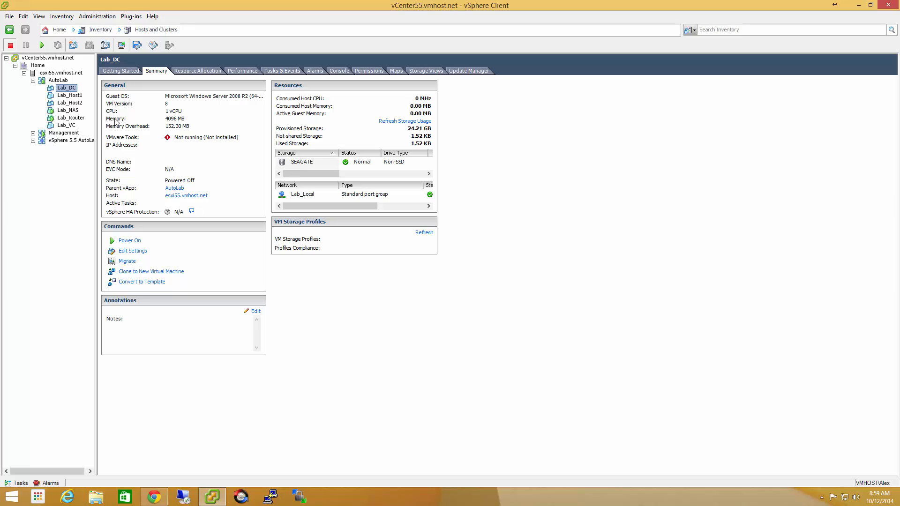
click(121, 45)
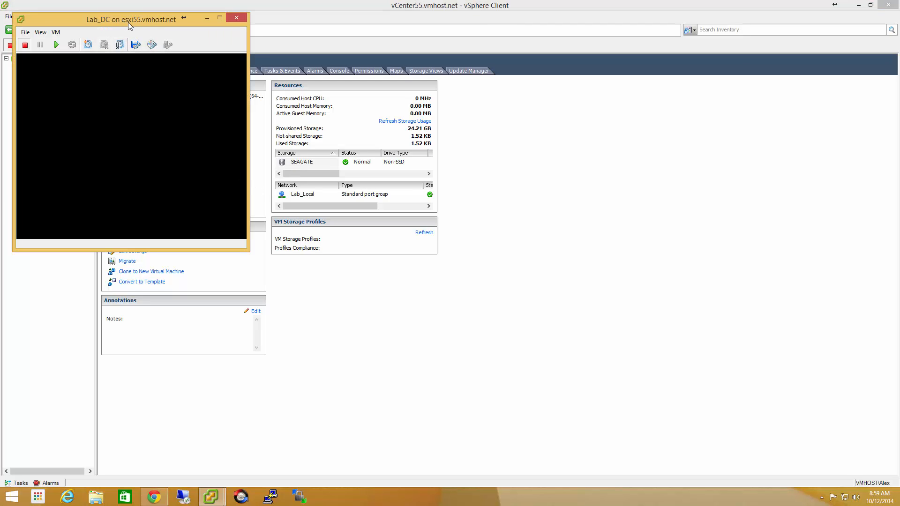
drag(128, 22, 365, 86)
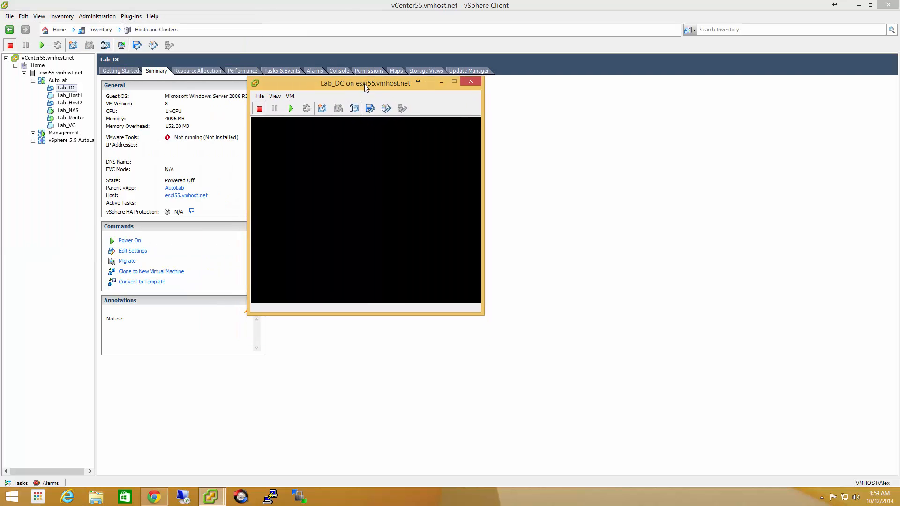
click(294, 109)
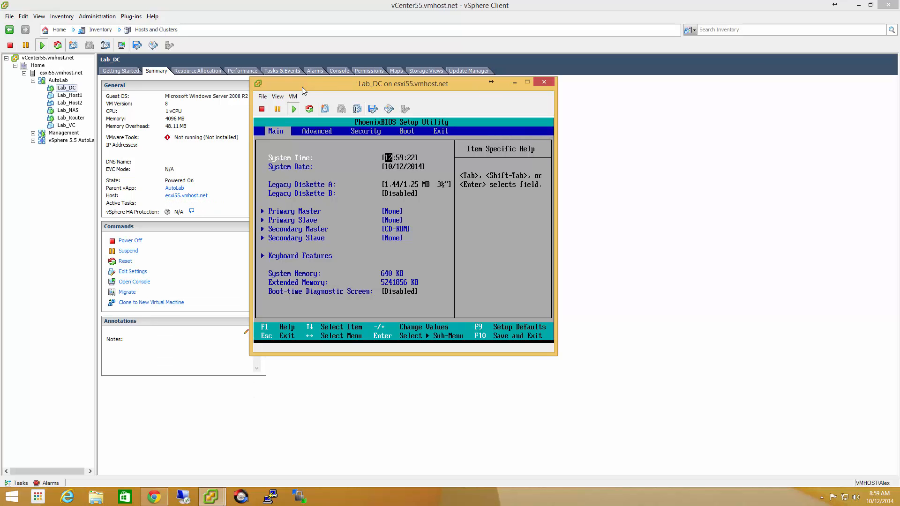
click(389, 162)
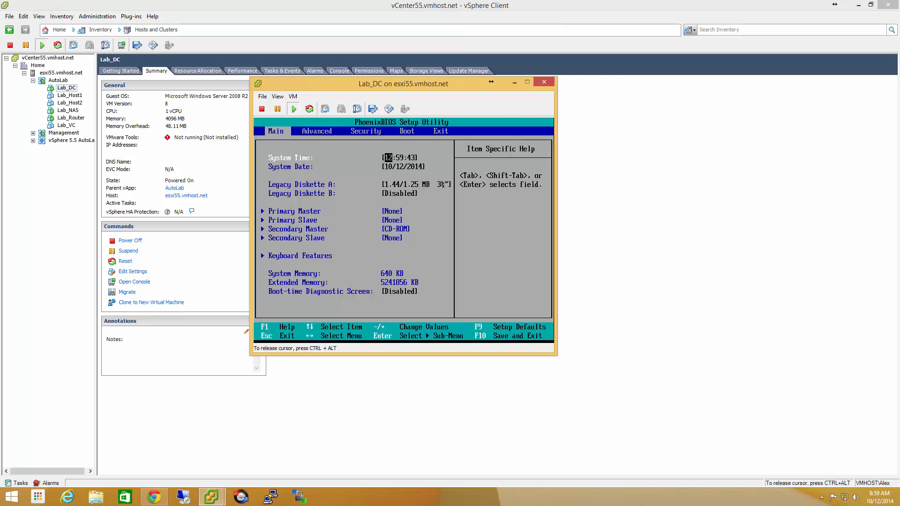
Step: Move CD-ROM Drive to the top of the BIOS boot order, save and exit, then release the console
text(0)
key(Right)
key(Right)
key(Right)
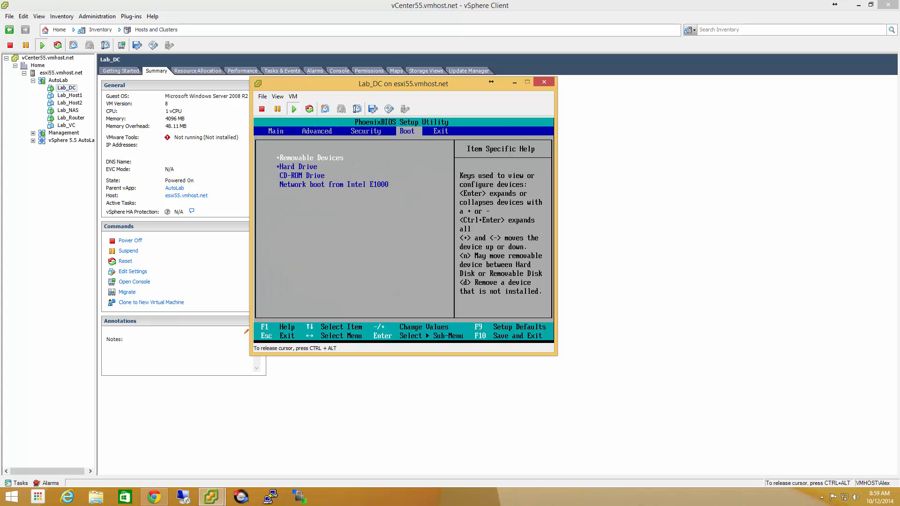
key(Down)
key(Down)
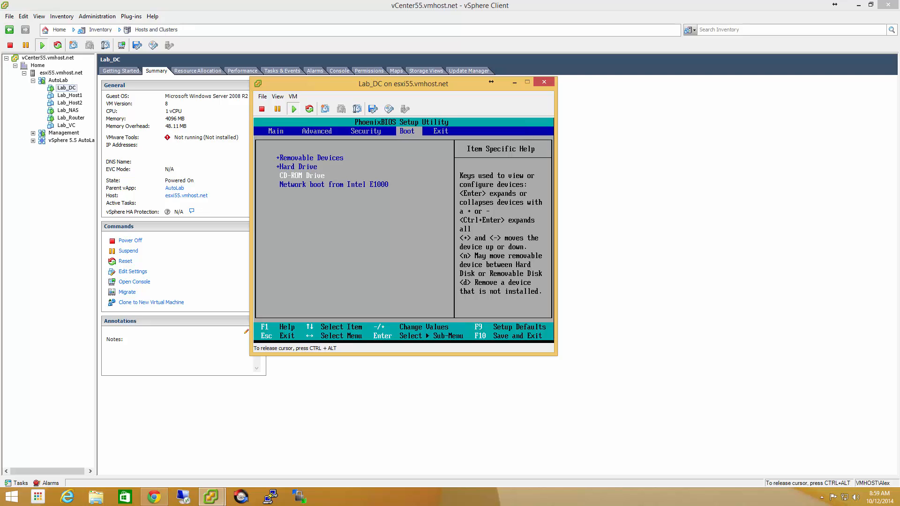
key(plus)
key(plus)
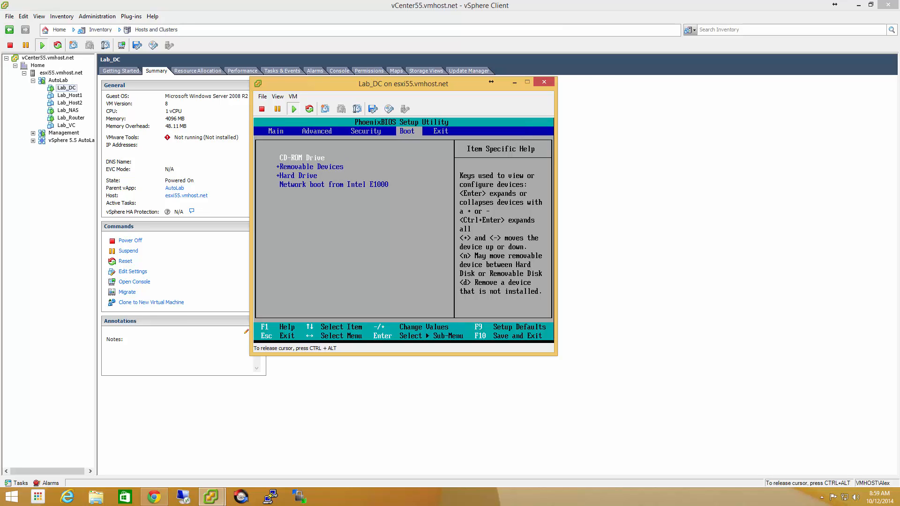
key(Right)
key(Return)
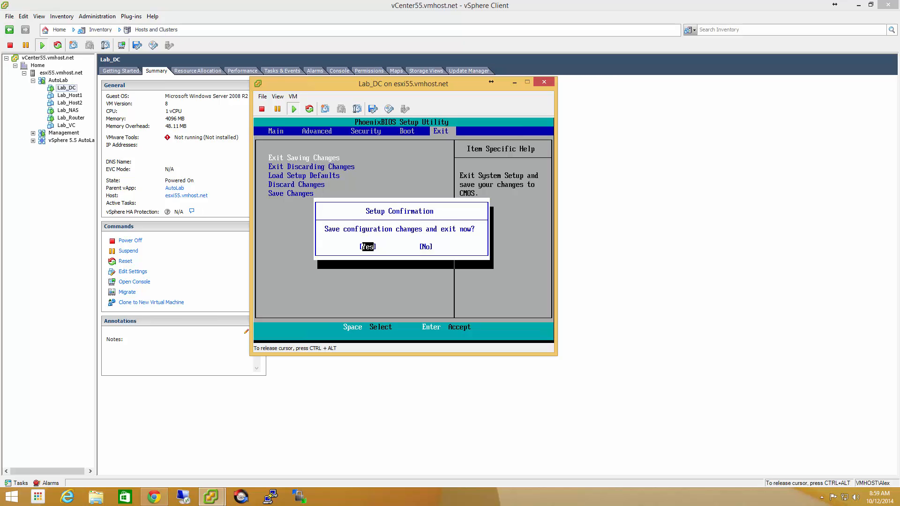
key(Return)
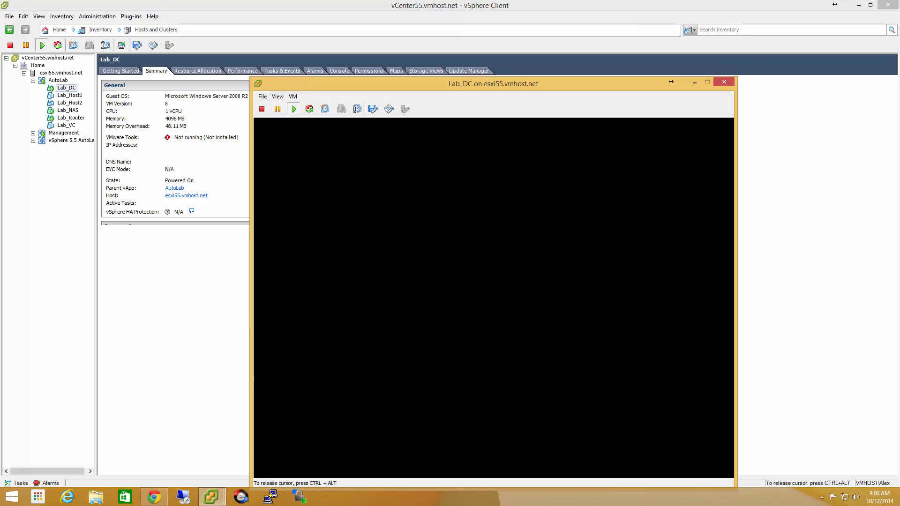
key(ctrl+alt)
drag(518, 84, 480, 51)
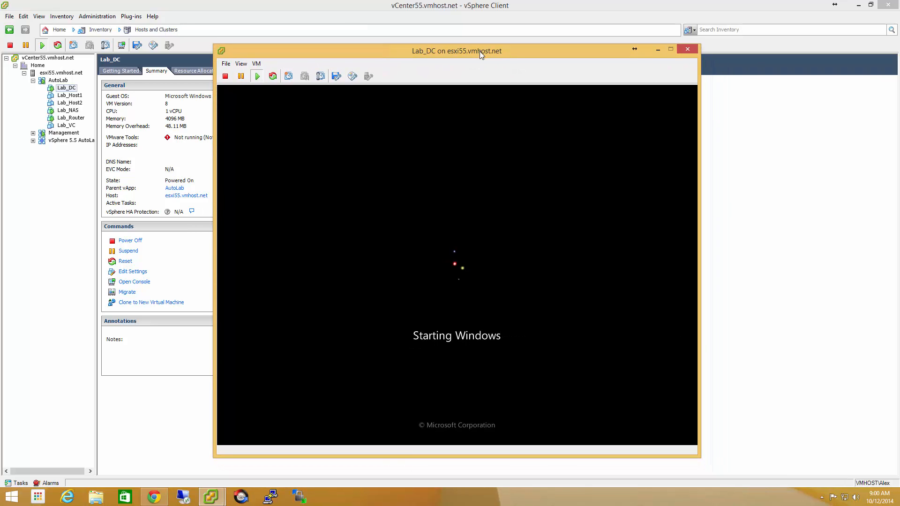
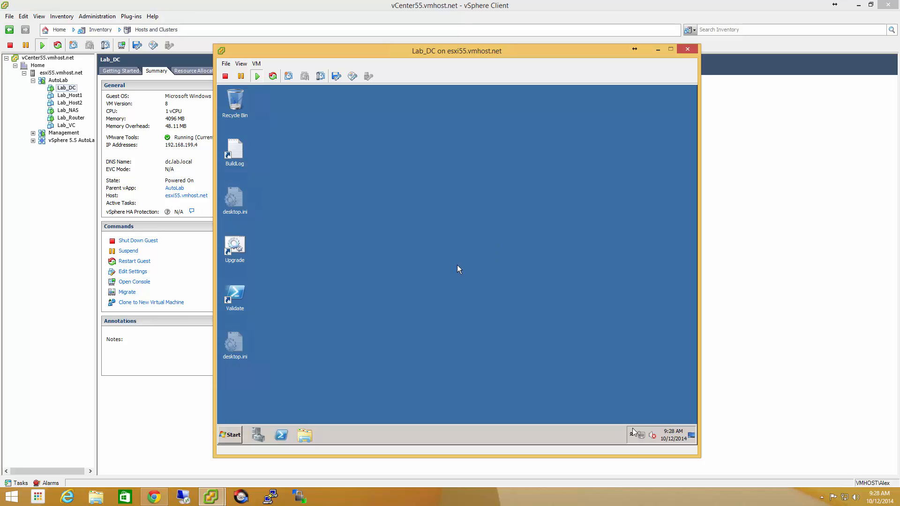
Step: In the Lab_DC console, enable 'Always show all icons and notifications', then go back to the vSphere Client window
click(628, 407)
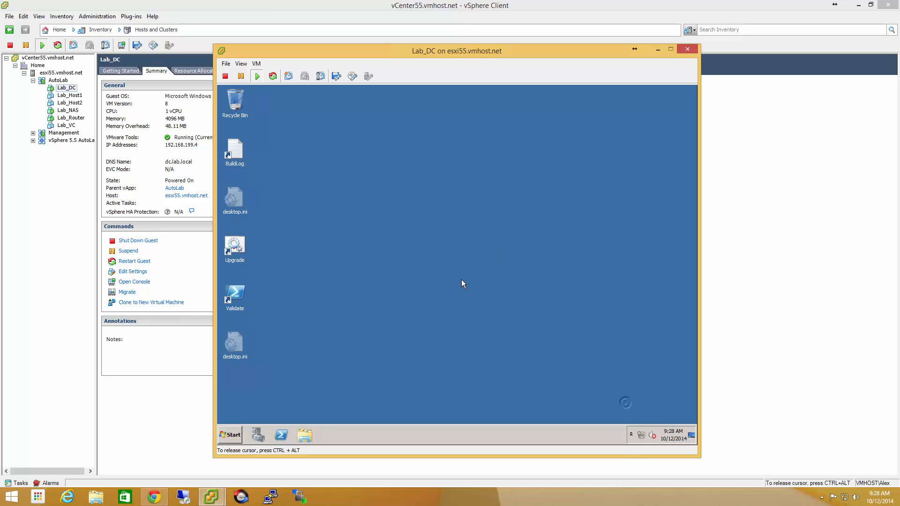
click(631, 436)
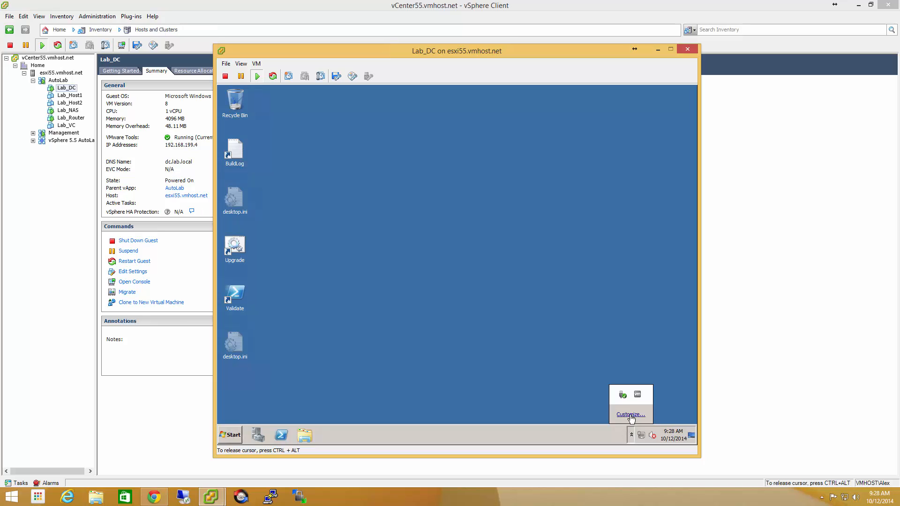
click(629, 415)
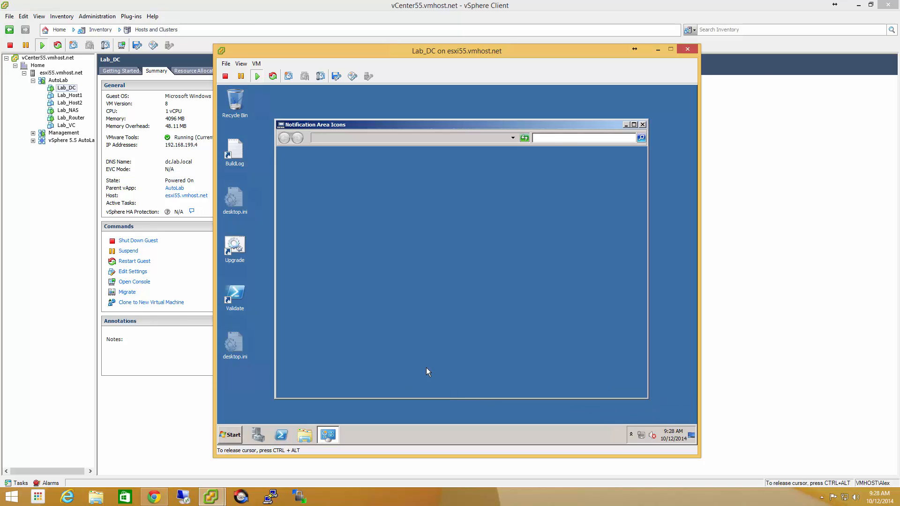
click(322, 363)
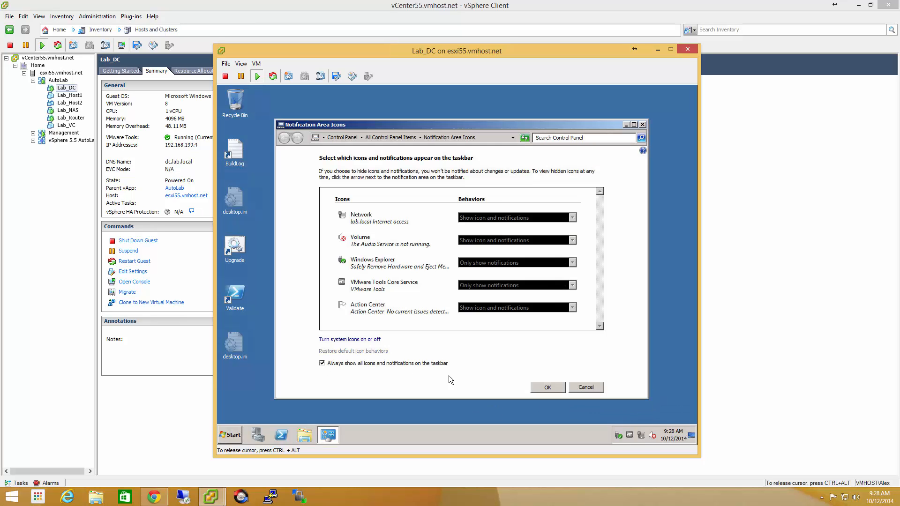
click(547, 388)
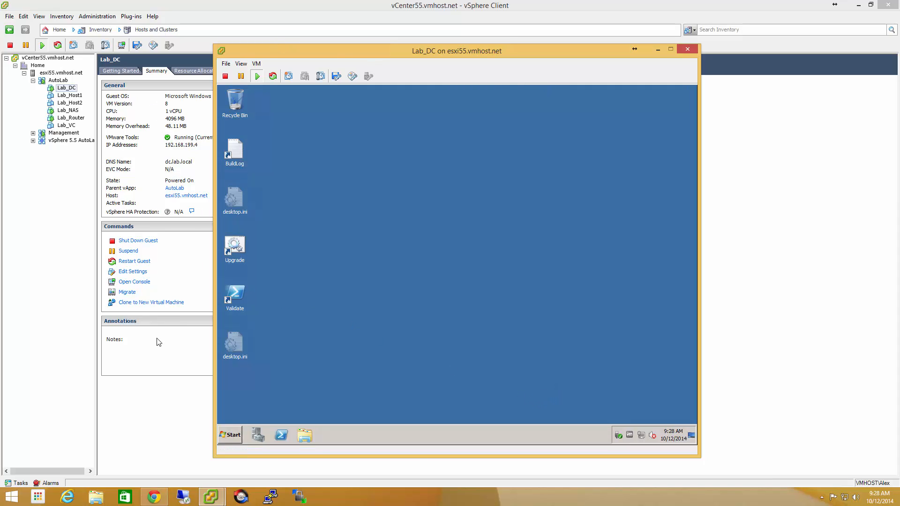
click(153, 356)
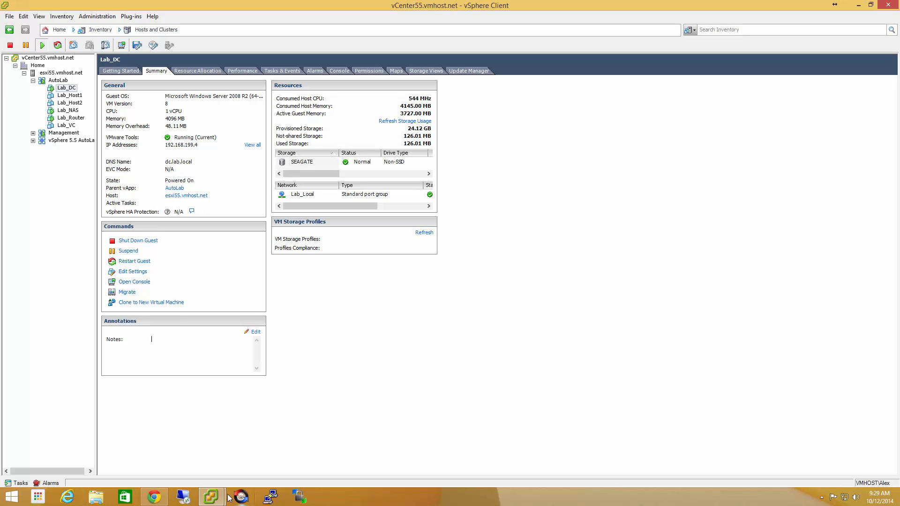
Step: Read buildlog.txt on Lab_DC down to its '(Re)build vCenter next' ending, then close Notepad
mouse_move(212, 497)
click(250, 446)
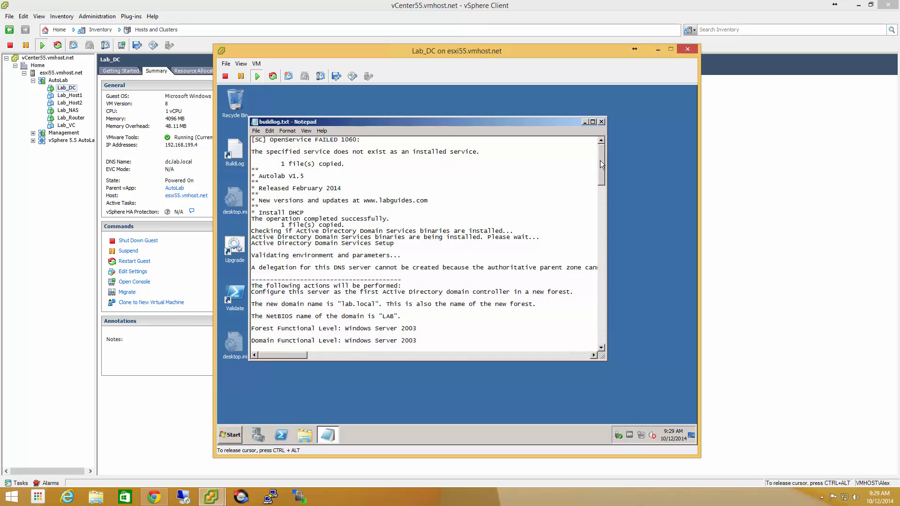
drag(600, 162, 586, 322)
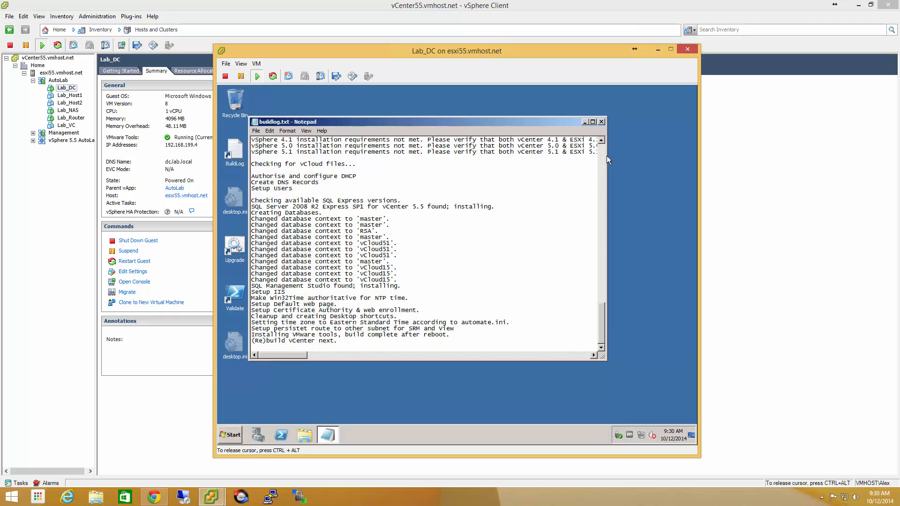
click(602, 122)
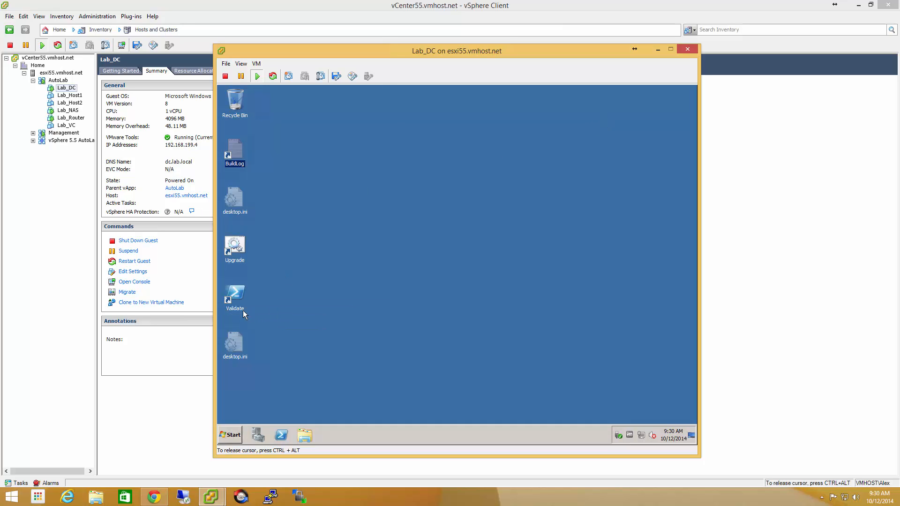
Step: Run the Validate script on Lab_DC, confirm the build looks good, and exit it
click(237, 297)
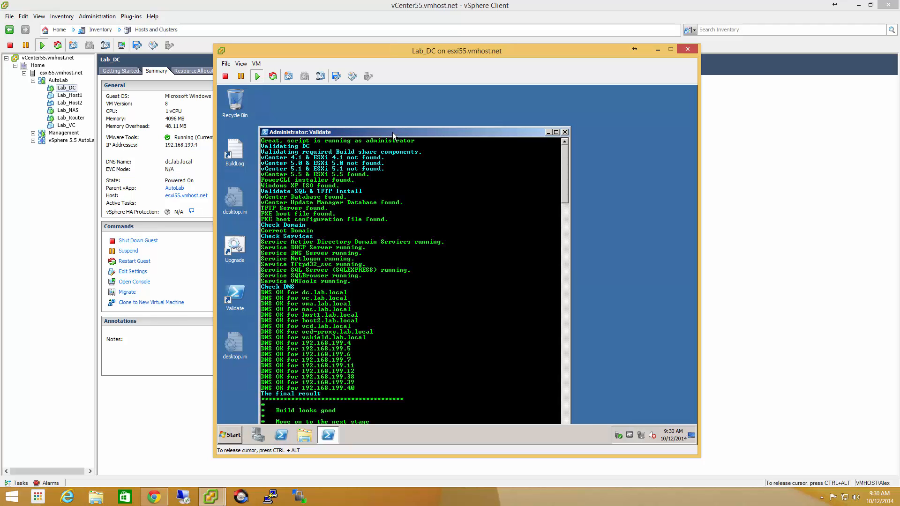
drag(392, 132, 417, 92)
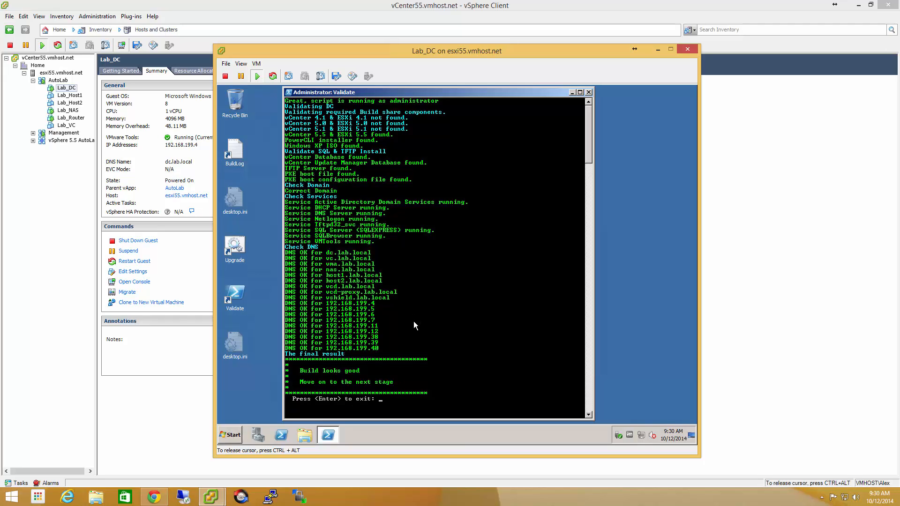
key(Return)
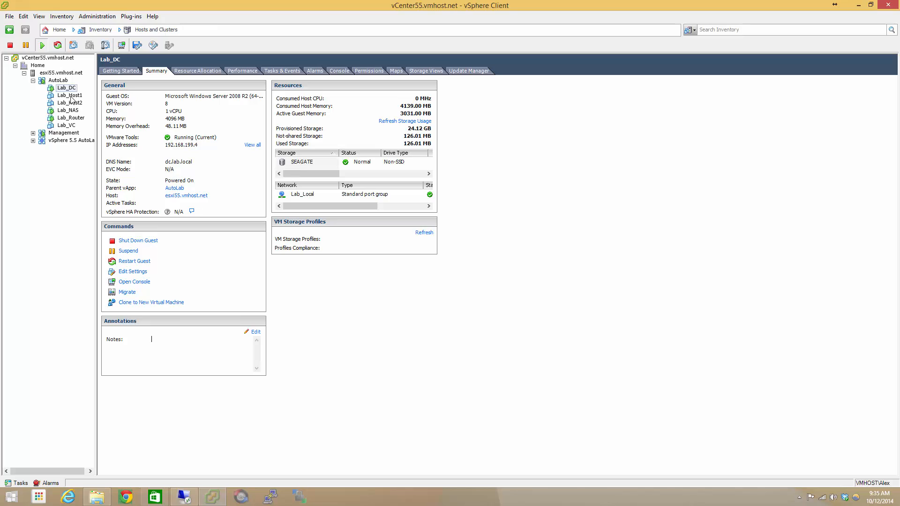
Step: Open Lab_Host1's Summary tab and launch its virtual machine console
click(70, 96)
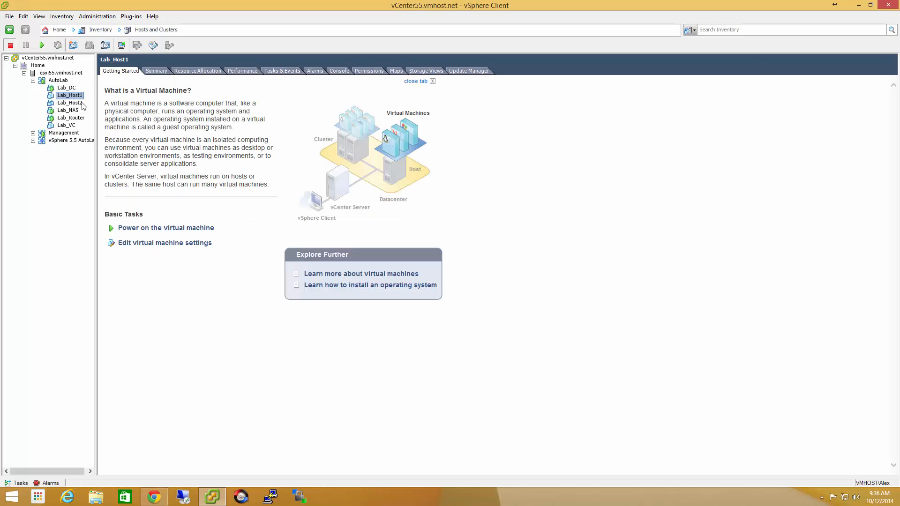
click(156, 71)
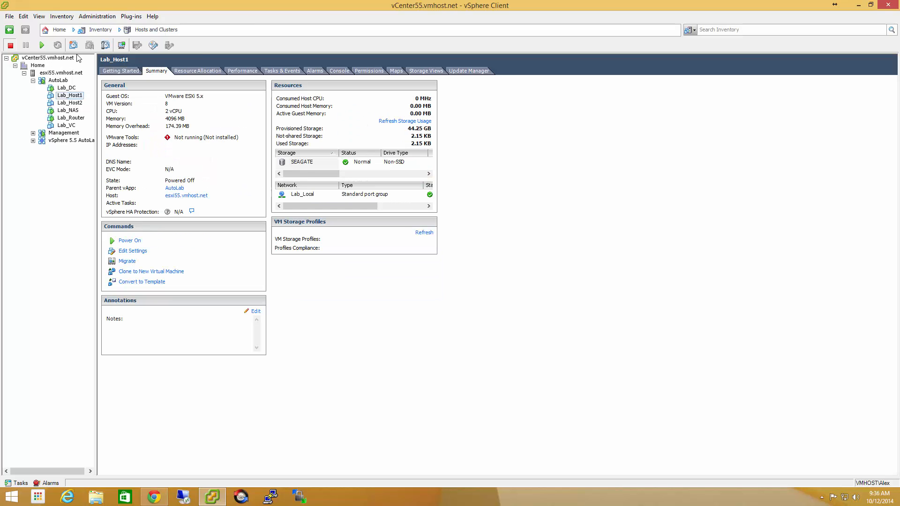
click(122, 49)
Step: Display the Lab_Host2 summary: ESXi 5.x, 2 vCPU, 4096 MB, powered off
click(313, 402)
click(74, 103)
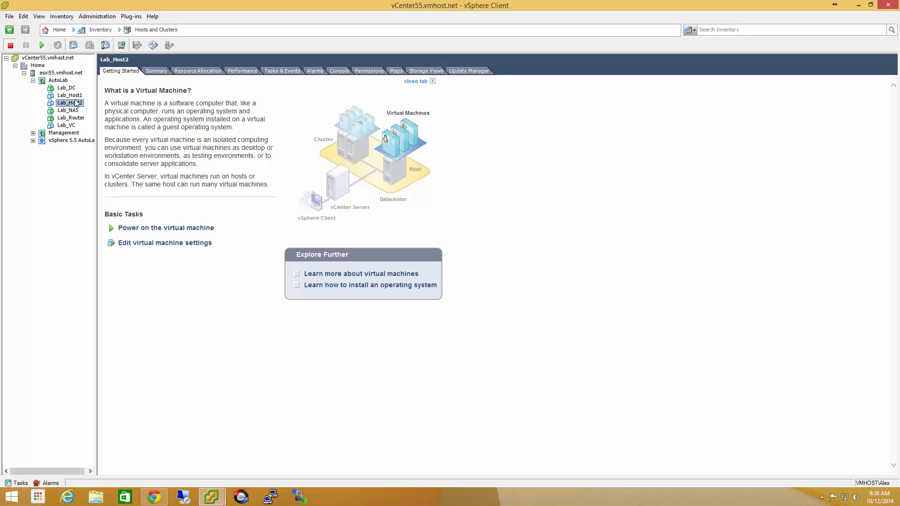
click(156, 71)
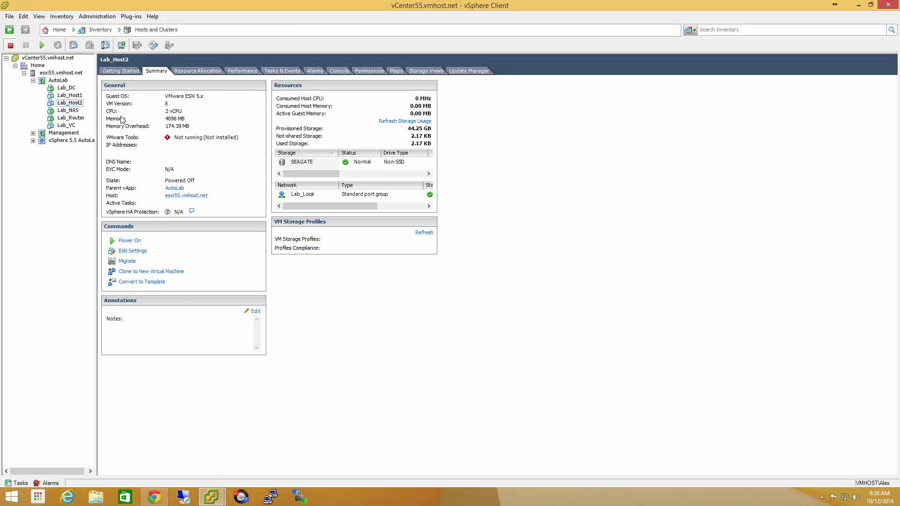
Step: Open a Lab_Host2 console and arrange it beside the Lab_Host1 console
click(122, 45)
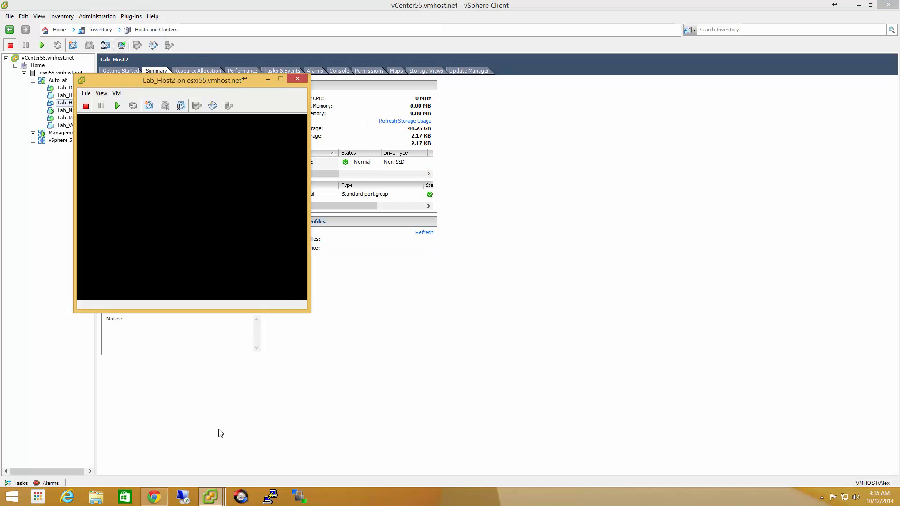
mouse_move(211, 497)
click(217, 428)
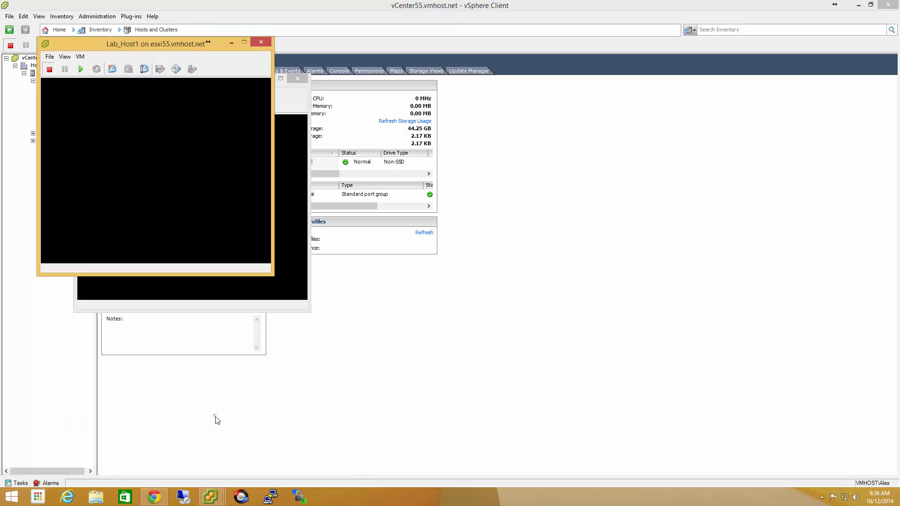
click(284, 105)
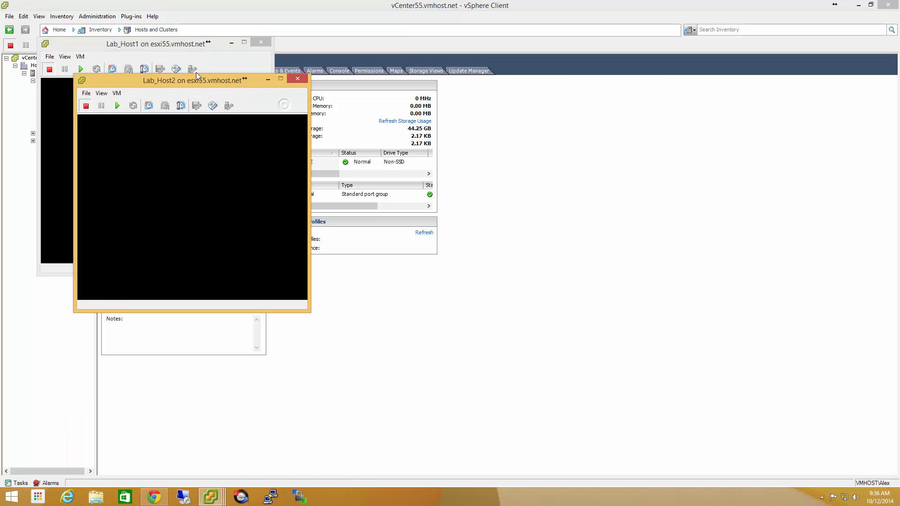
drag(190, 81, 486, 42)
drag(566, 51, 572, 43)
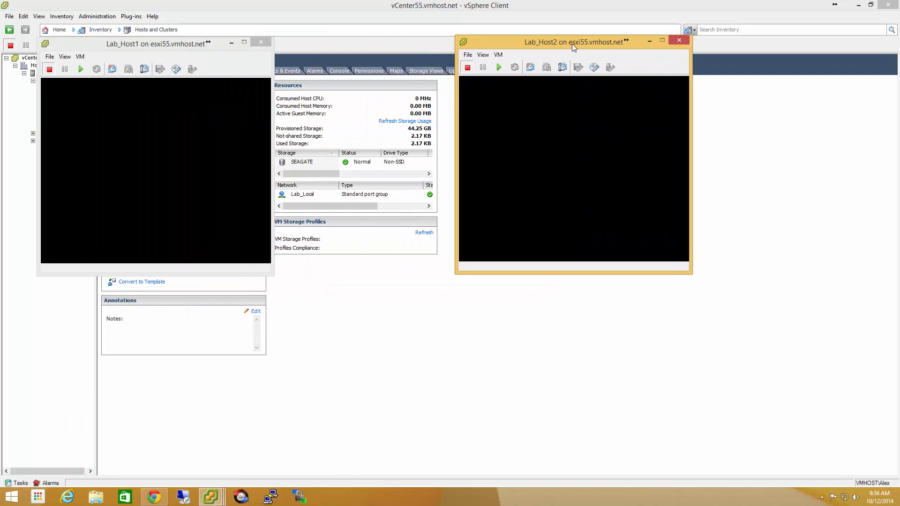
click(157, 46)
drag(157, 46, 185, 45)
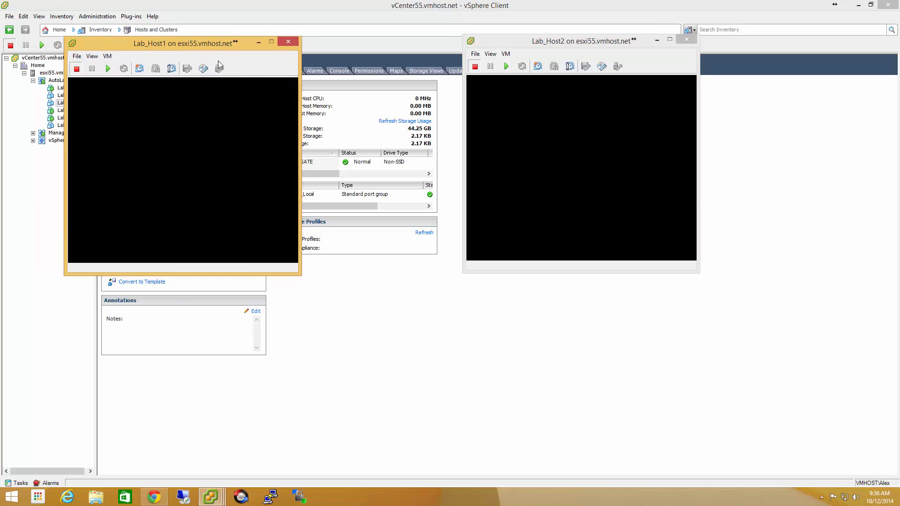
click(533, 41)
drag(534, 42, 535, 43)
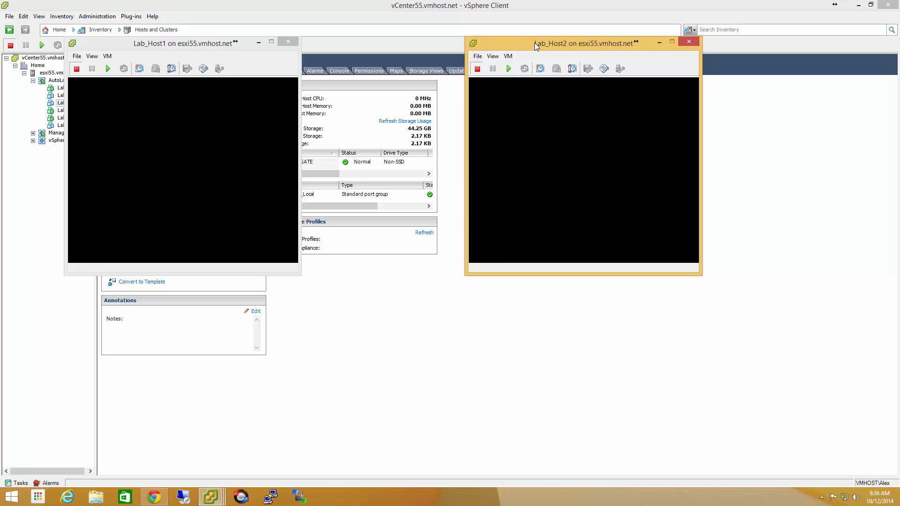
Step: Power on Lab_Host1 and open the ESXi 5.5 automated builds submenu in its boot menu
click(108, 69)
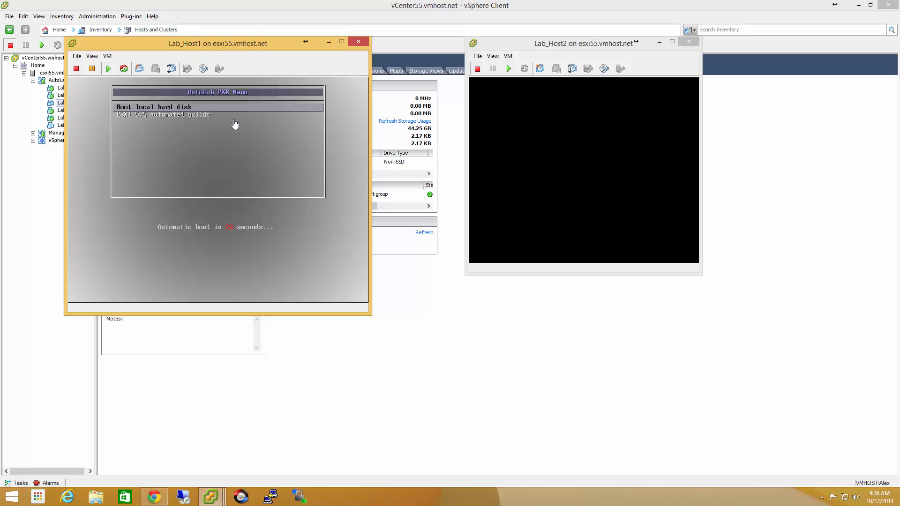
click(234, 124)
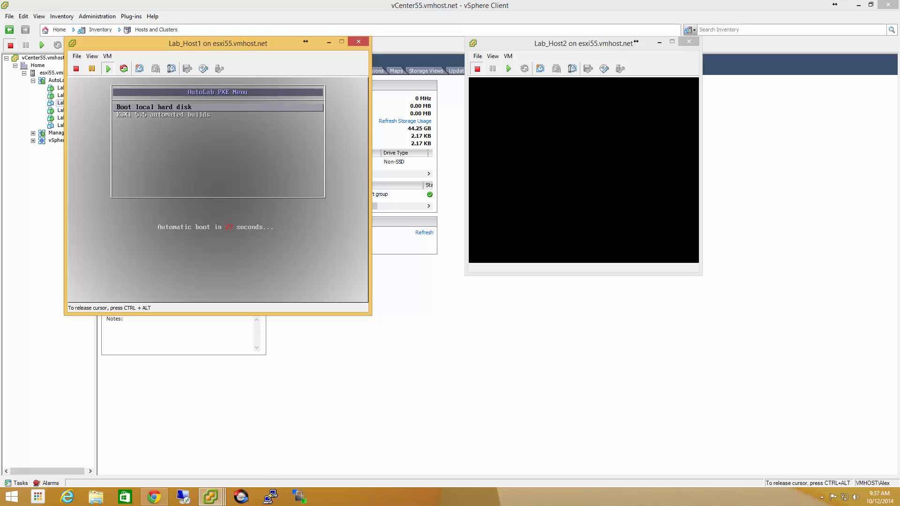
key(Down)
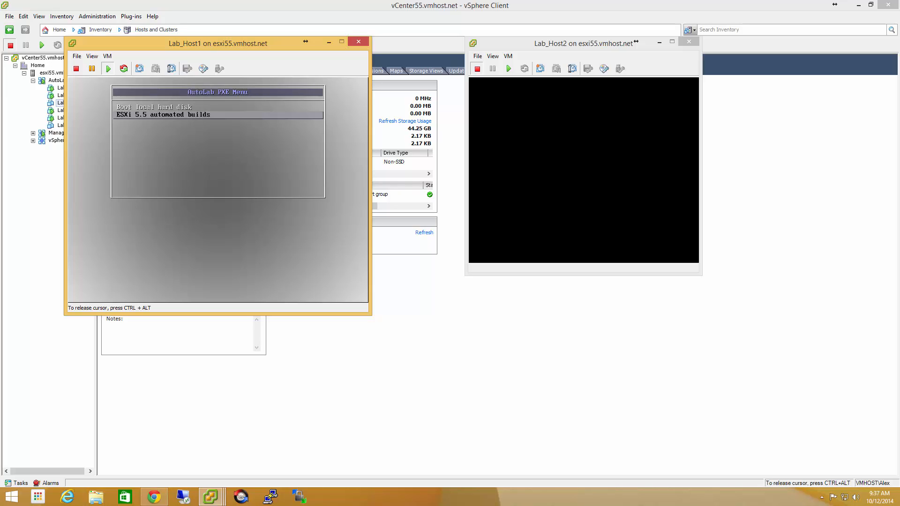
key(Return)
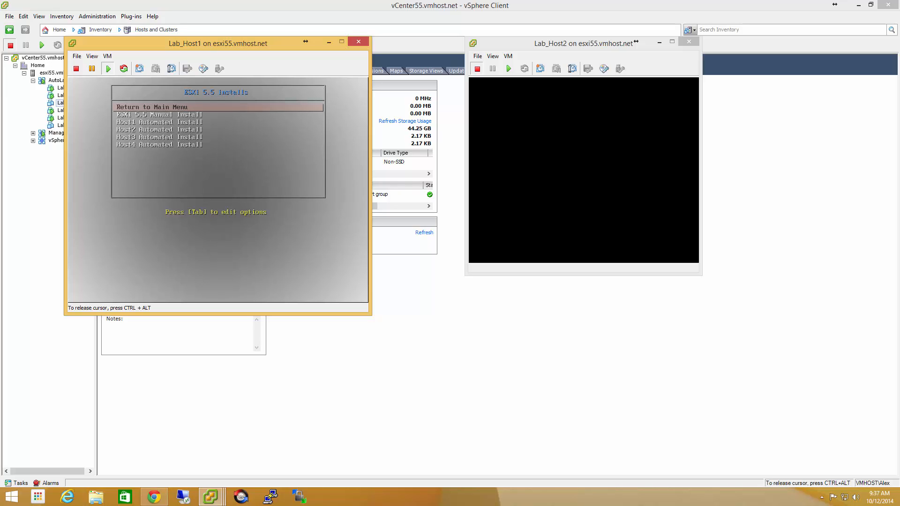
key(ctrl+alt)
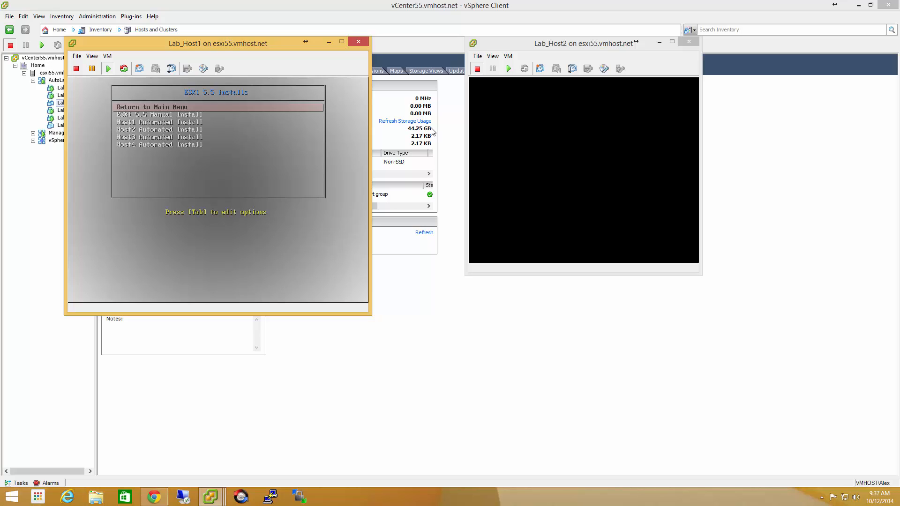
Step: Power on Lab_Host2 and open its ESXi 5.5 automated builds submenu
click(508, 68)
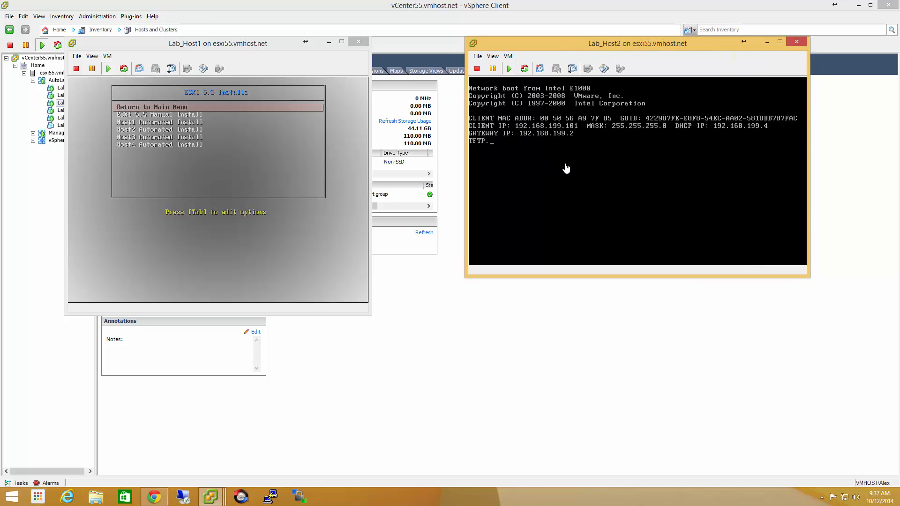
click(566, 150)
key(Down)
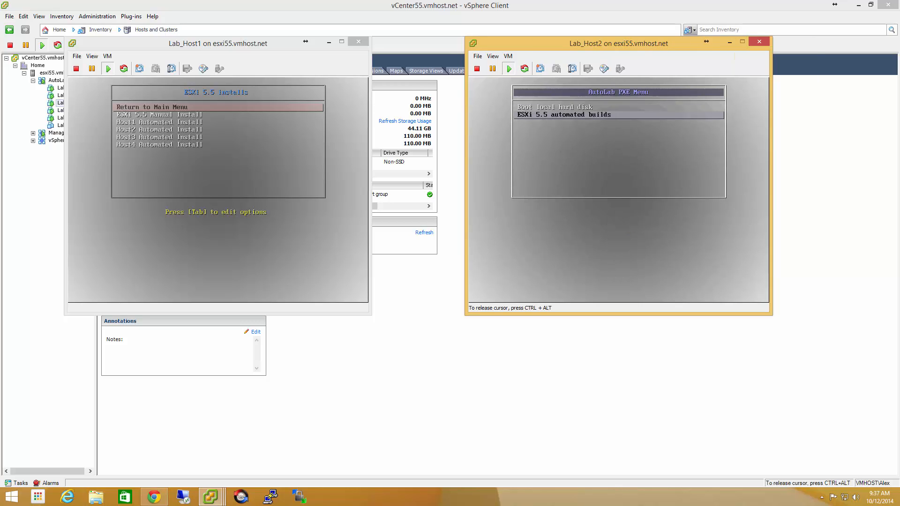
key(Return)
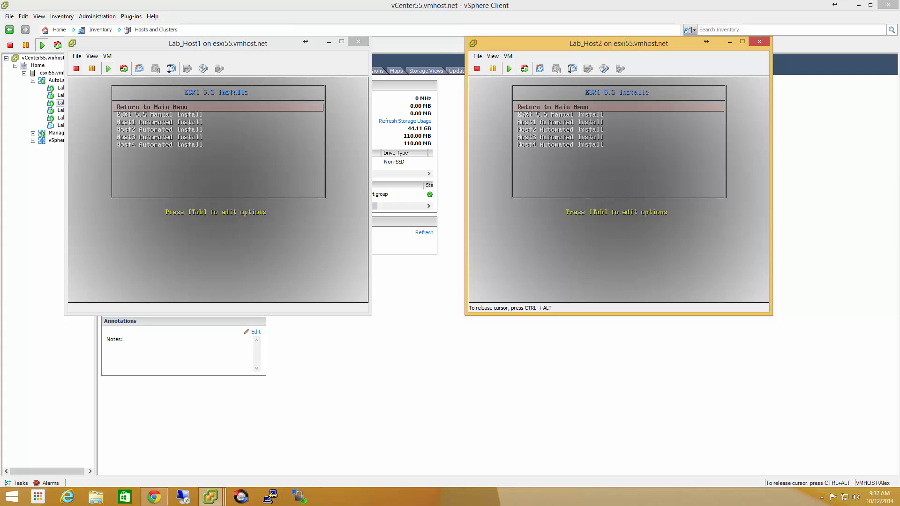
key(ctrl+alt)
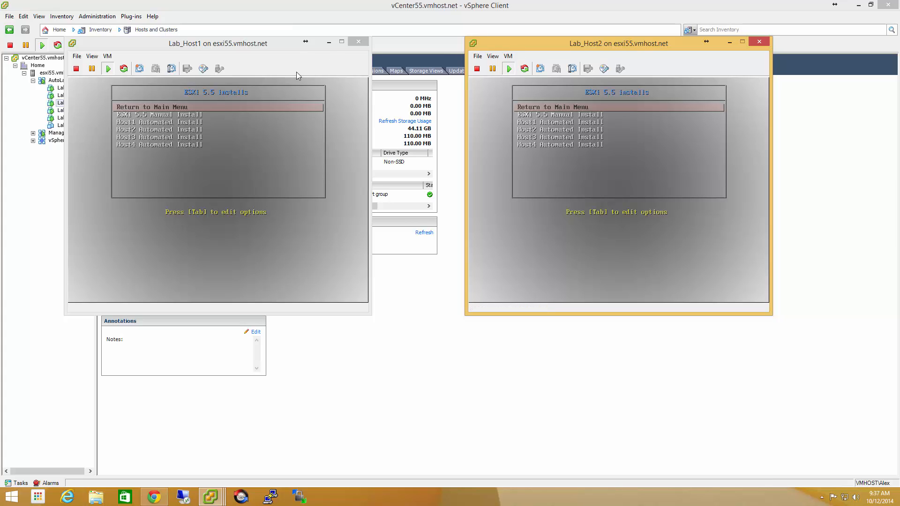
Step: Highlight Host1 Automated Install on Lab_Host1, move Lab_Host2's selection down, and boot Host1's install
click(276, 150)
key(Down)
key(Down)
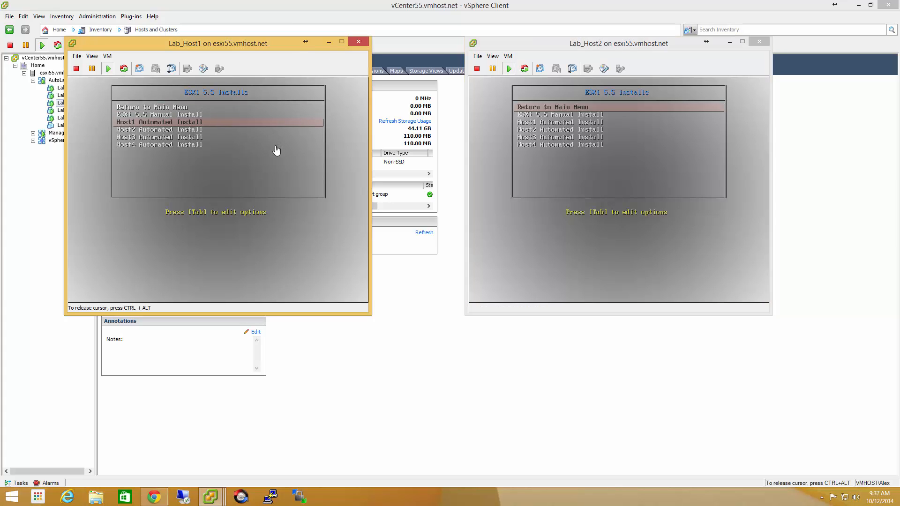
key(ctrl+alt)
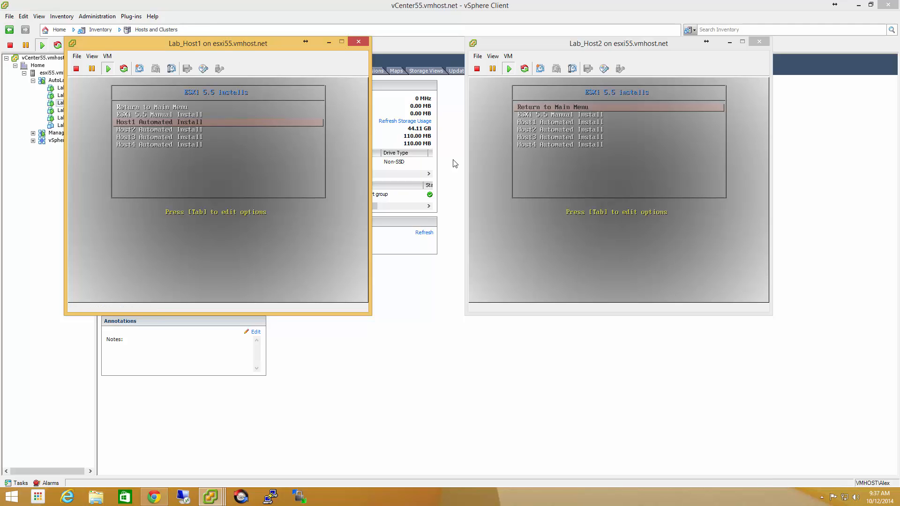
click(590, 186)
key(Down)
key(Down)
key(Down)
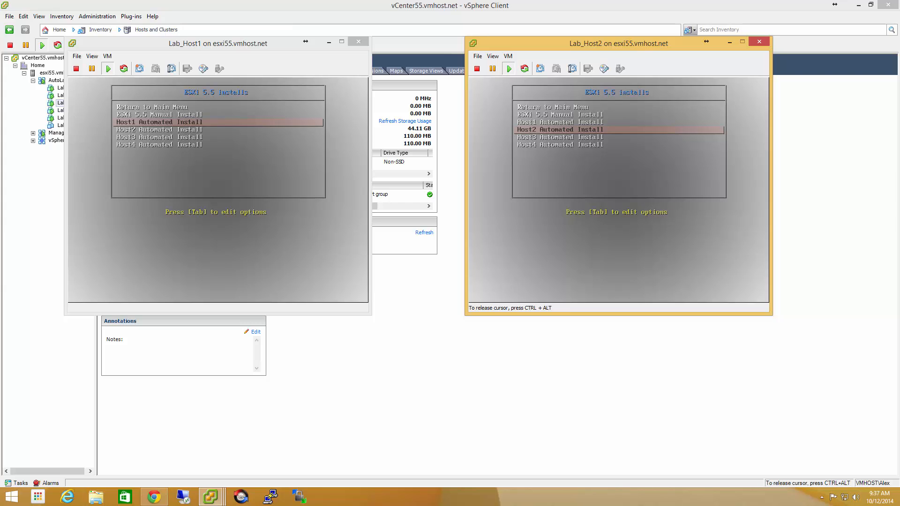
key(ctrl+alt)
click(275, 209)
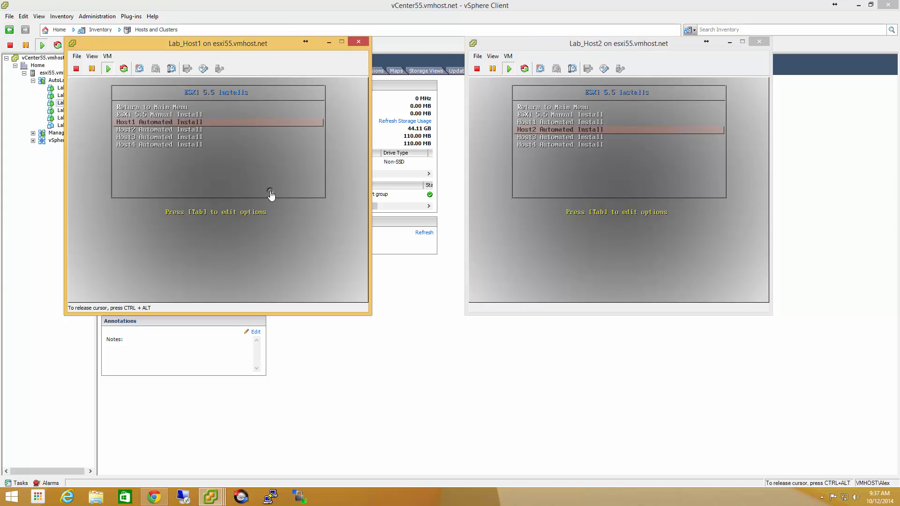
key(Return)
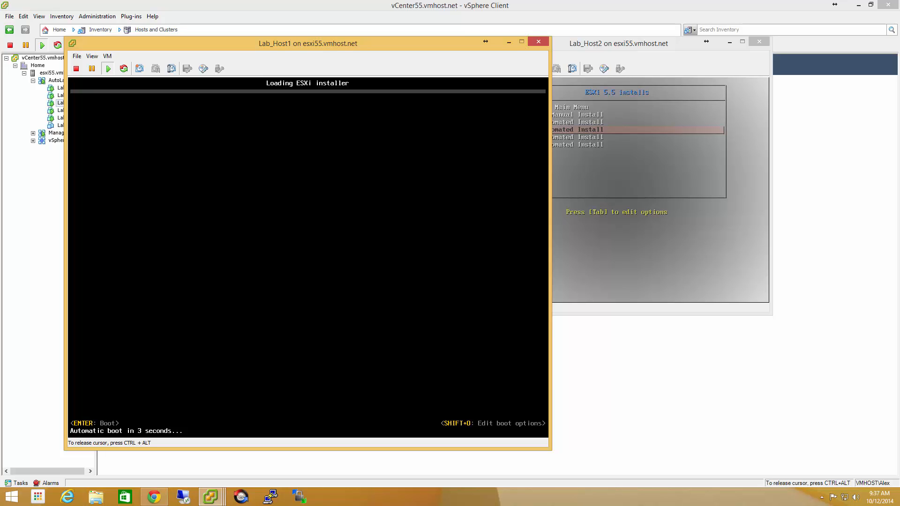
Step: Boot Host2 Automated Install on Lab_Host2
key(ctrl+alt)
click(671, 261)
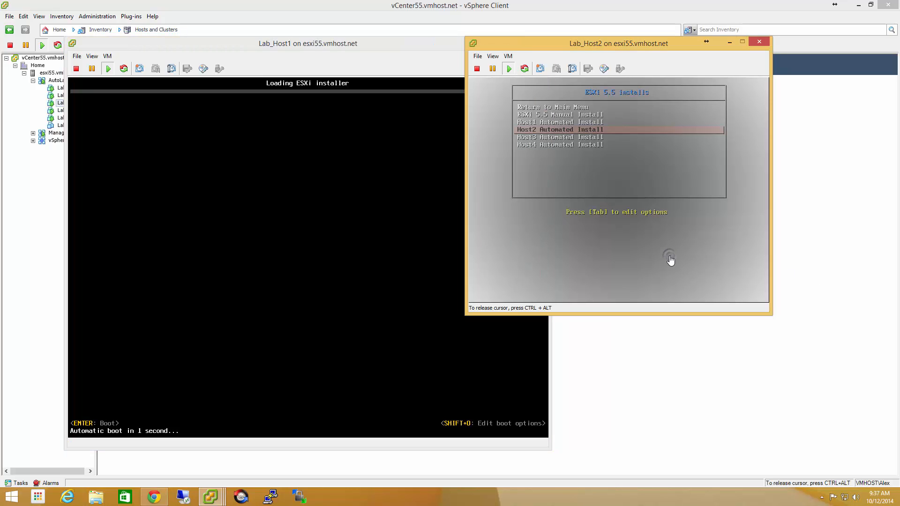
key(Return)
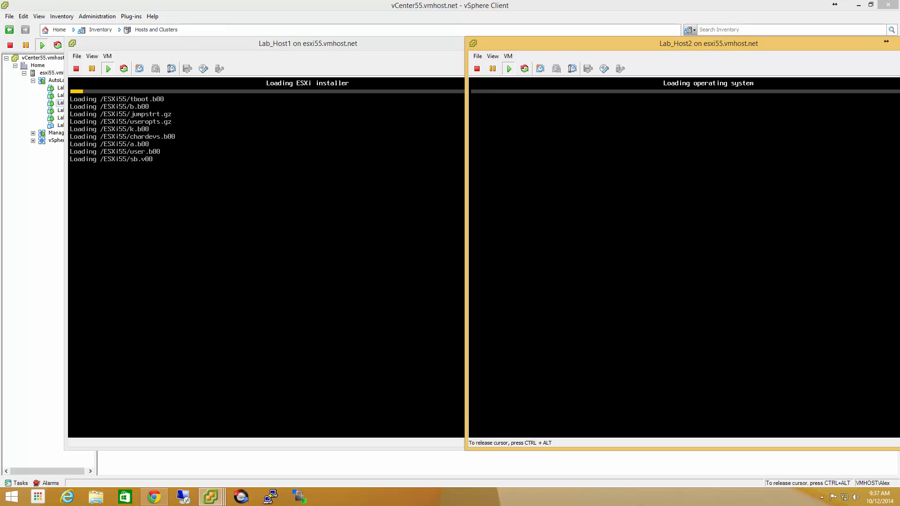
key(ctrl+alt)
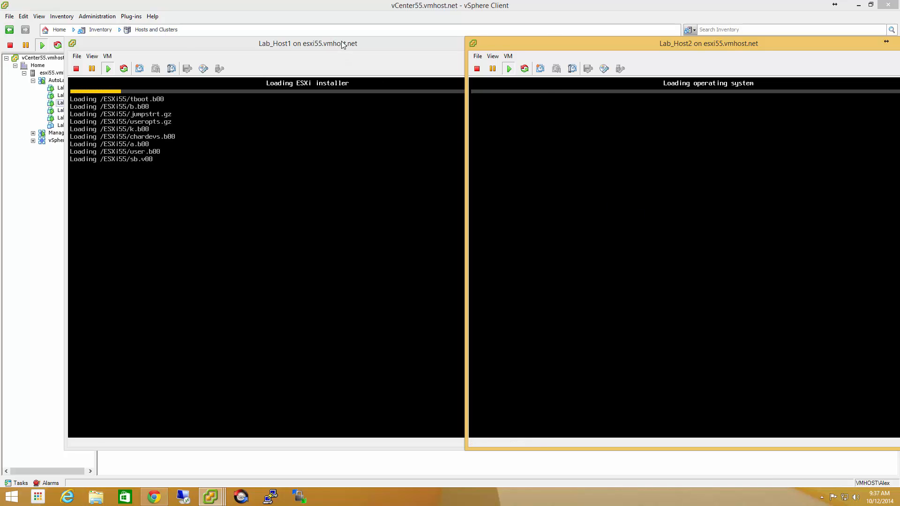
Step: Tile the Lab_Host1 and Lab_Host2 console windows side by side
drag(345, 42, 297, 16)
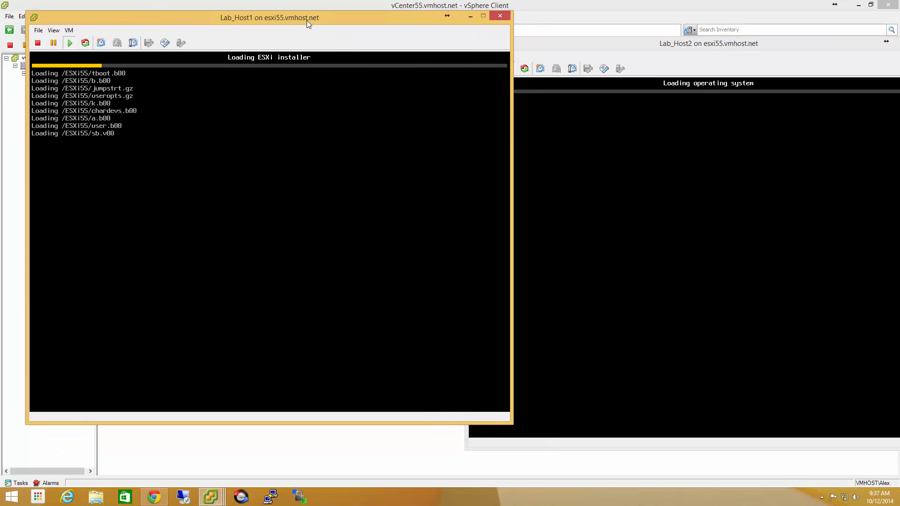
click(664, 41)
drag(651, 41, 586, 30)
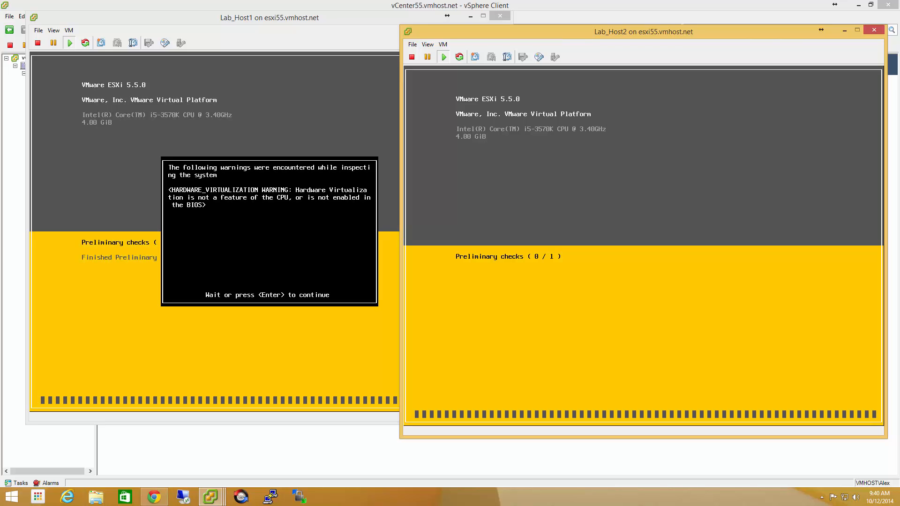
Step: Dismiss the hardware virtualization warning in both the Lab_Host1 and Lab_Host2 installers
click(283, 255)
key(Return)
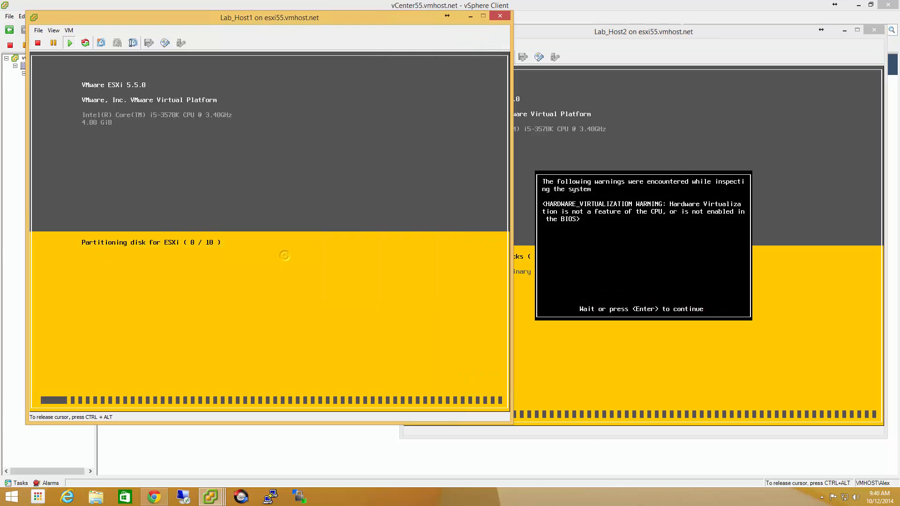
click(635, 279)
key(Return)
key(ctrl+alt)
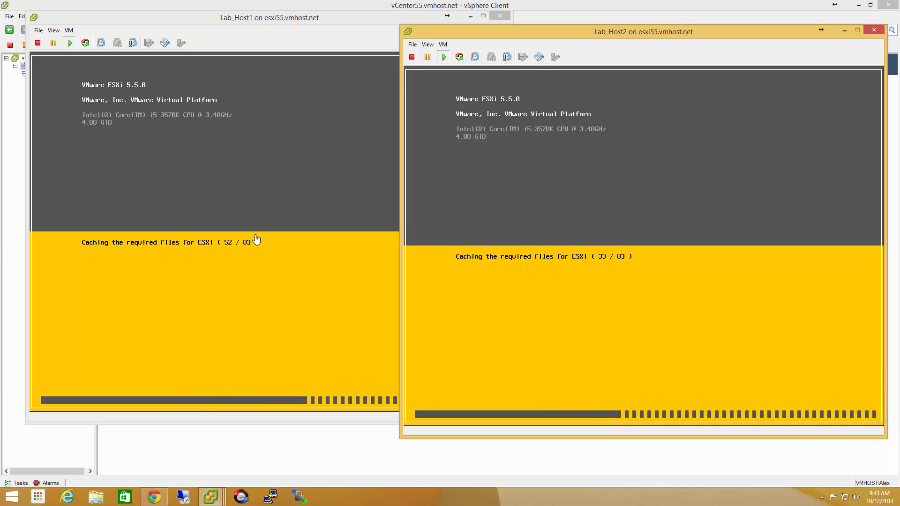
click(309, 18)
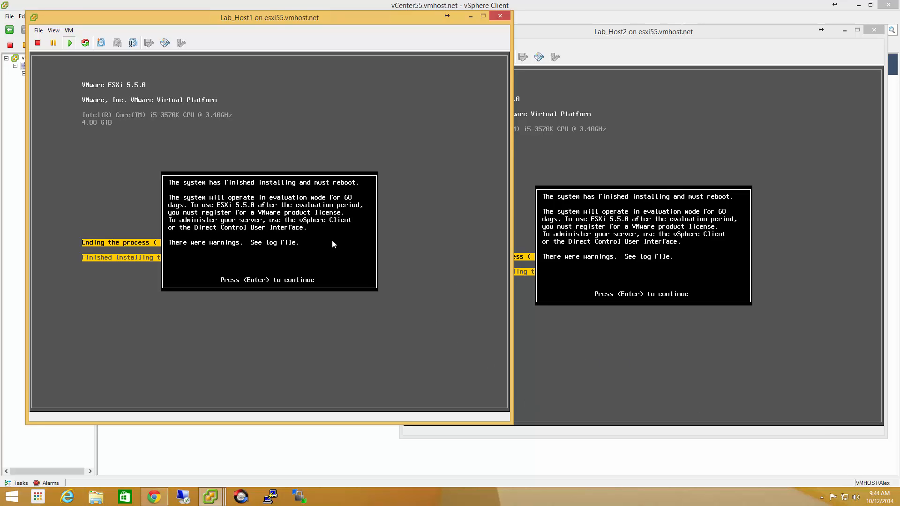
Step: Confirm the reboot of Lab_Host1 after its ESXi 5.5.0 install finishes
key(Return)
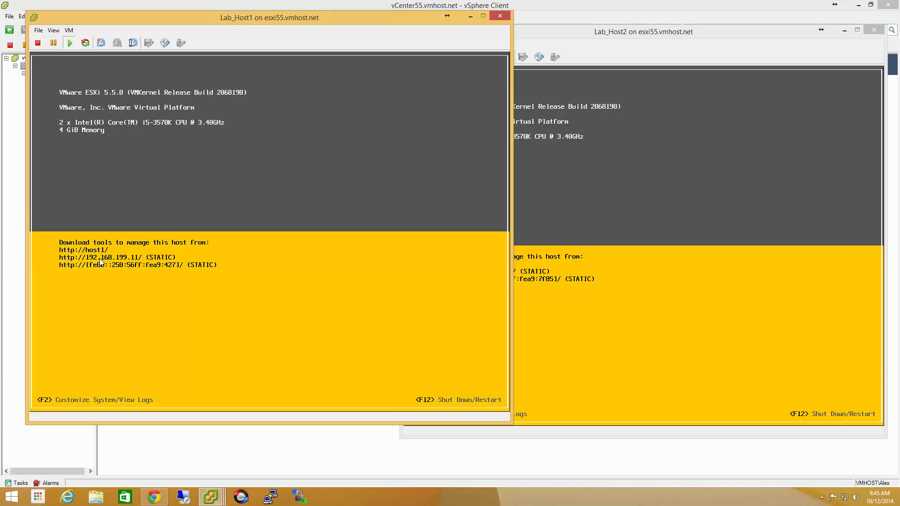
Step: Check Lab_Host2 is up at 192.168.199.12, then close both host console windows
click(590, 366)
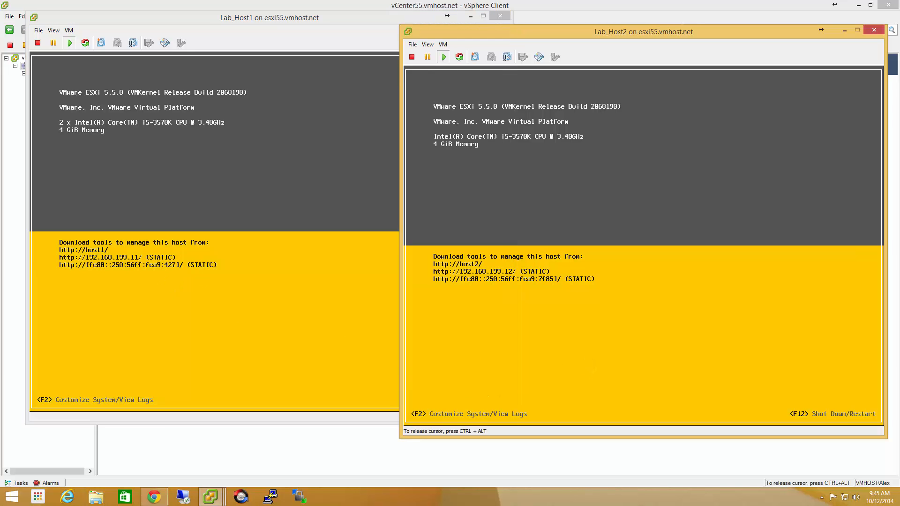
key(ctrl+alt)
click(873, 30)
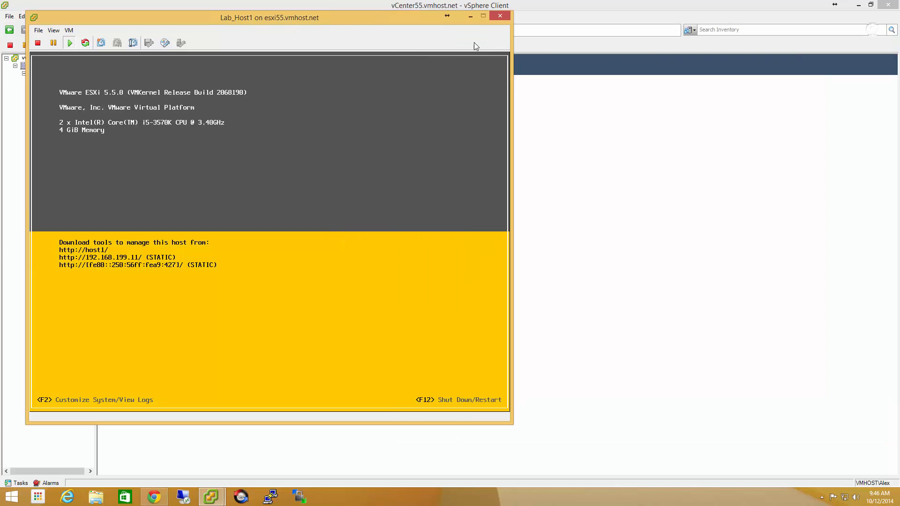
click(499, 16)
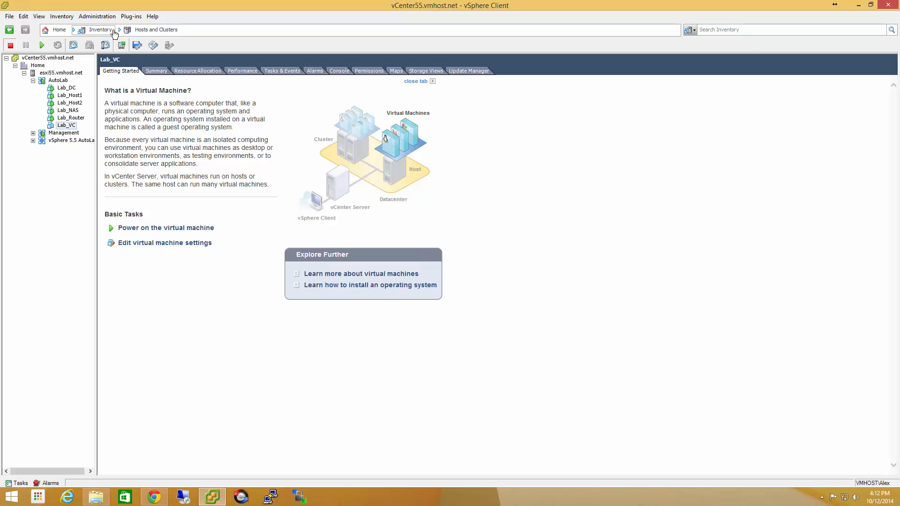
Step: Open Lab_VC's console, power the VM on, and drag the console window into view
click(121, 45)
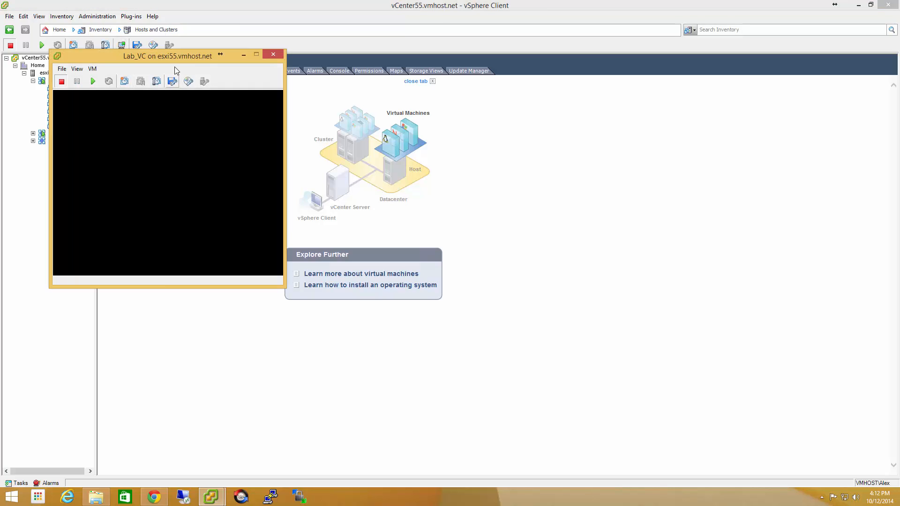
click(92, 81)
drag(145, 57, 296, 42)
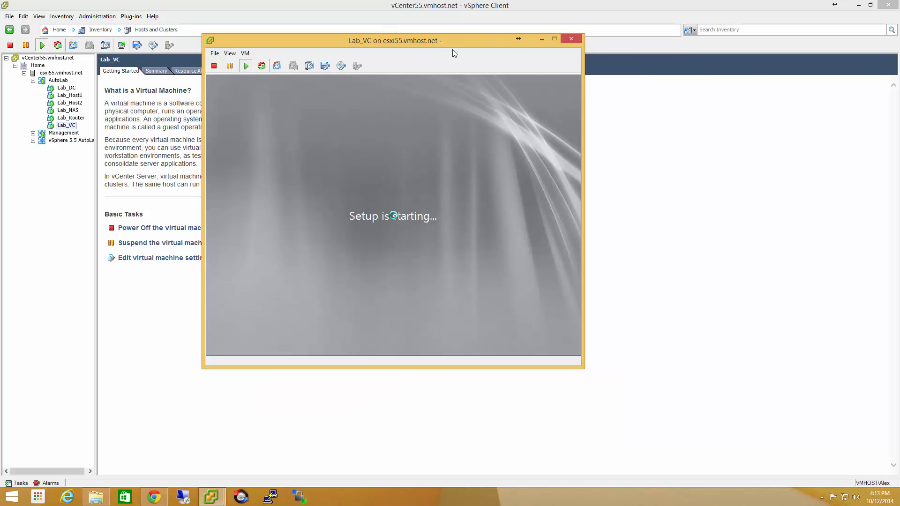
drag(452, 49, 492, 70)
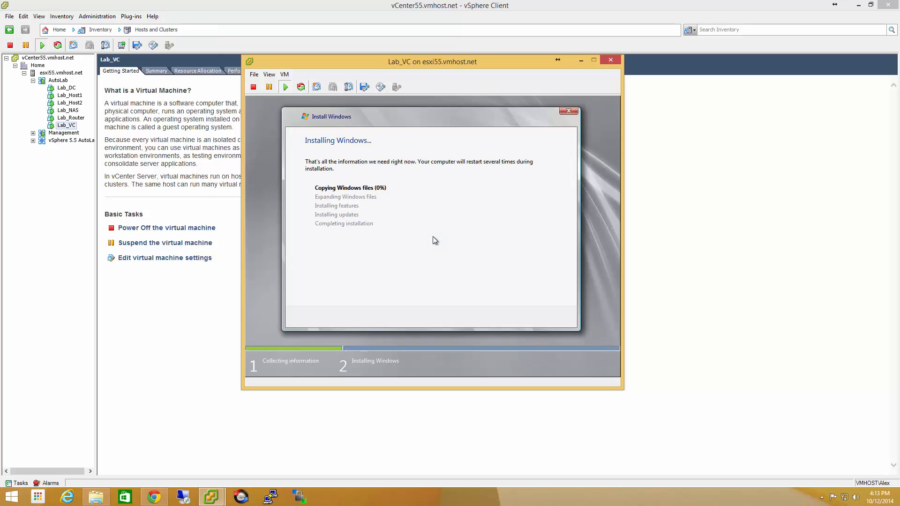
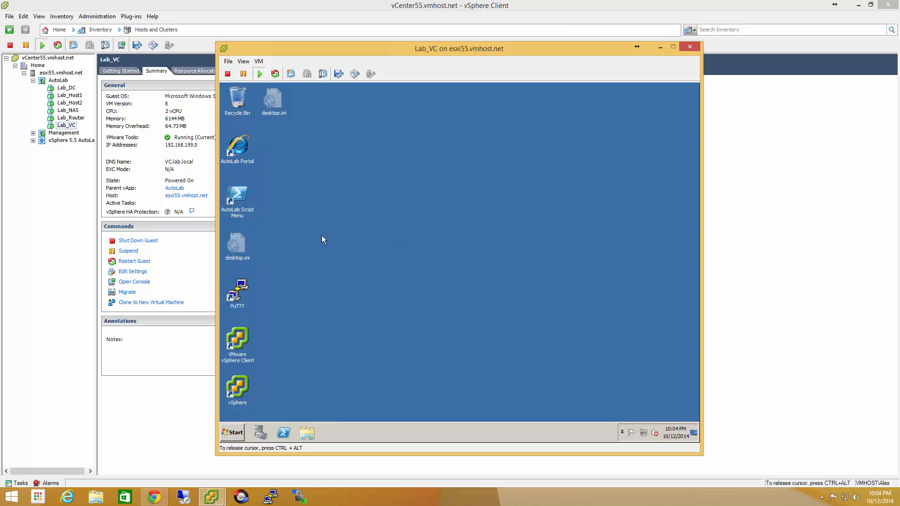
Step: Run AutoLab Script Menu option 1 build validation as administrator and close the 'Build looks good' results
double_click(238, 194)
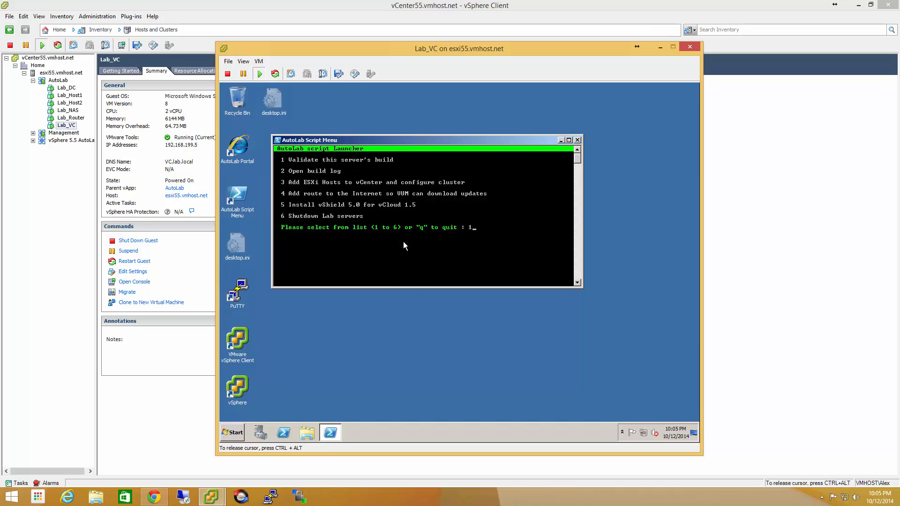
text(1)
key(Return)
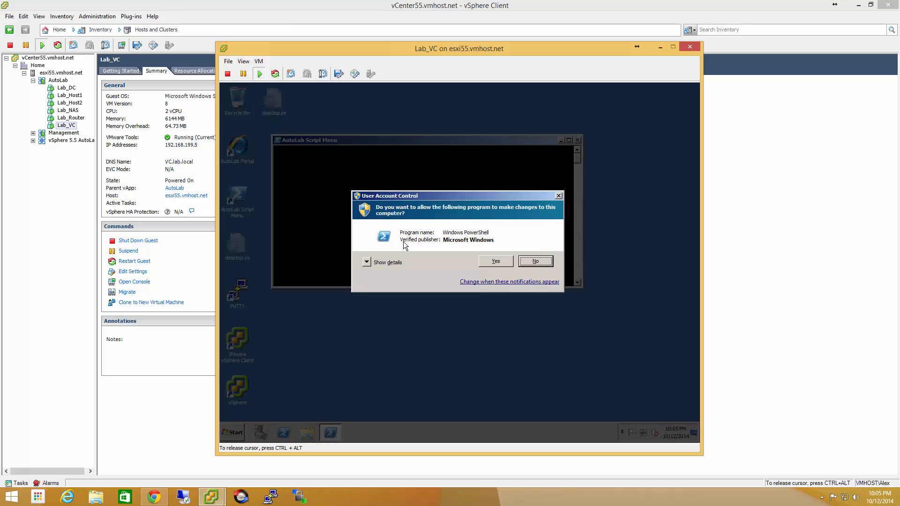
click(499, 261)
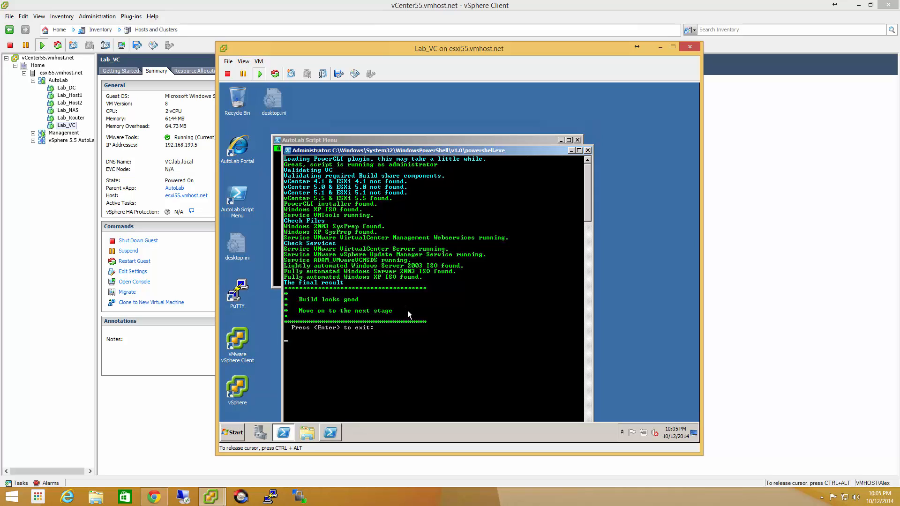
key(Return)
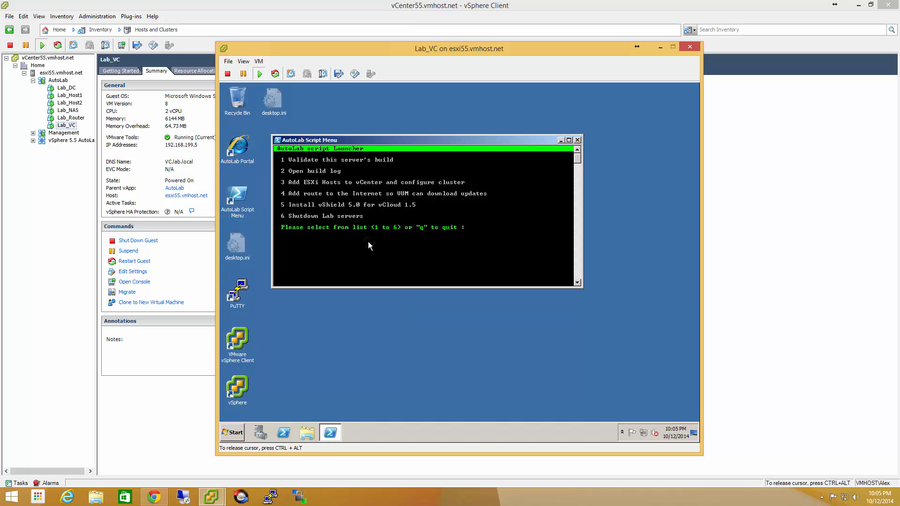
text(2)
key(Return)
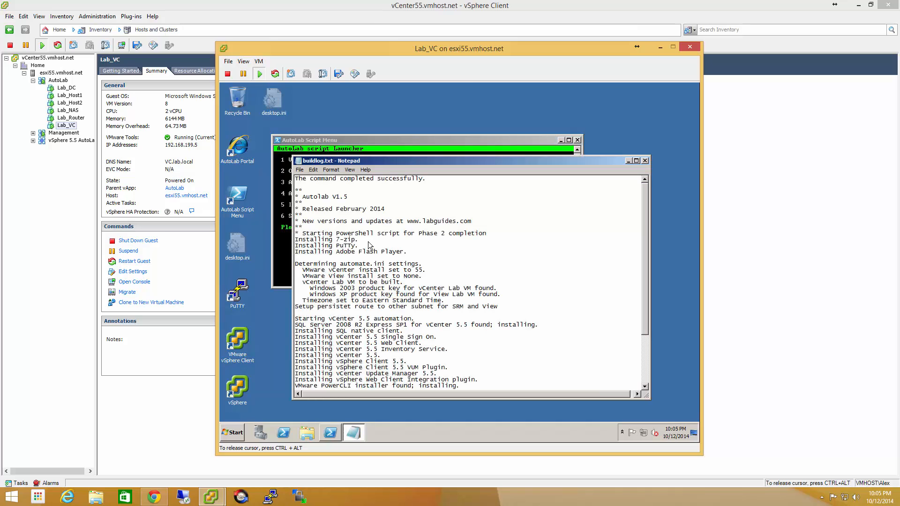
scroll(395, 265, down, 4)
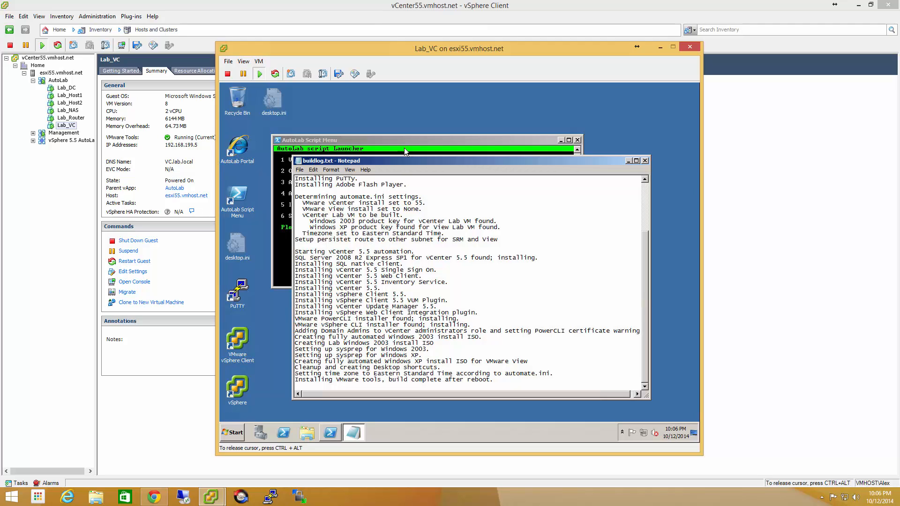
click(645, 161)
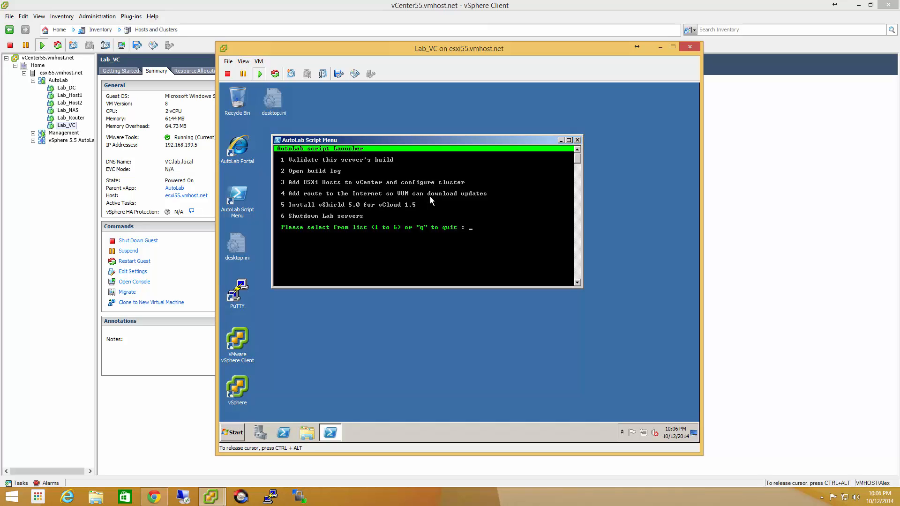
Step: Choose AutoLab menu option 3 to add the ESXi hosts and create the datacenter and cluster
text(3)
key(Return)
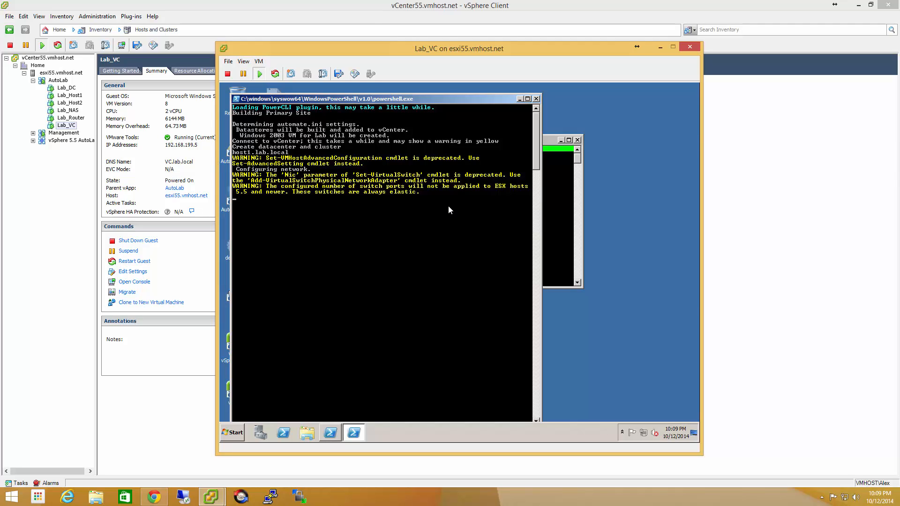
Step: Bring the host-and-cluster PowerShell console to front and wait until it completes
click(567, 419)
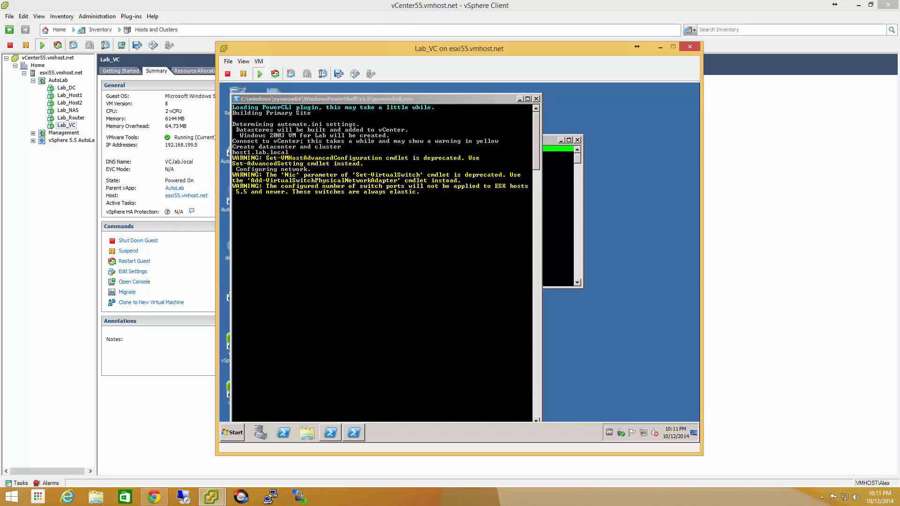
click(417, 346)
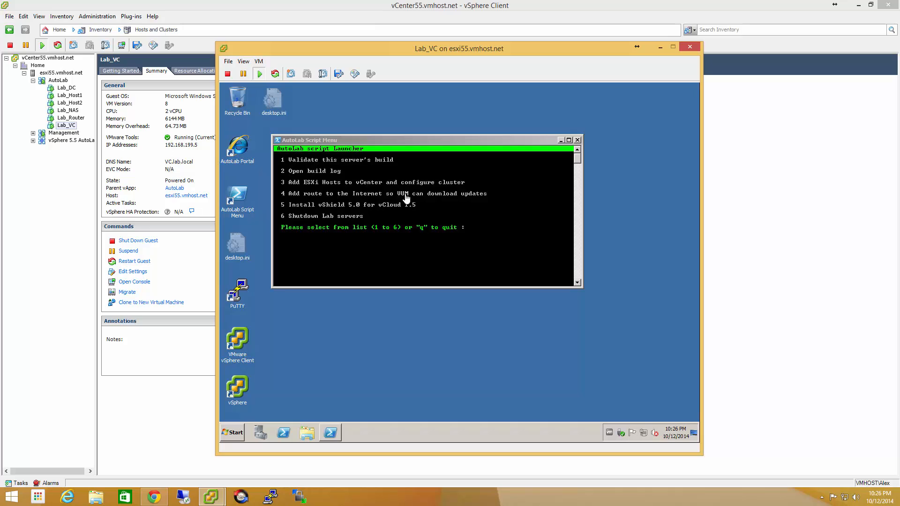
Step: Run AutoLab menu option 4 with admin rights to add the Internet route, then move the menu aside
click(406, 212)
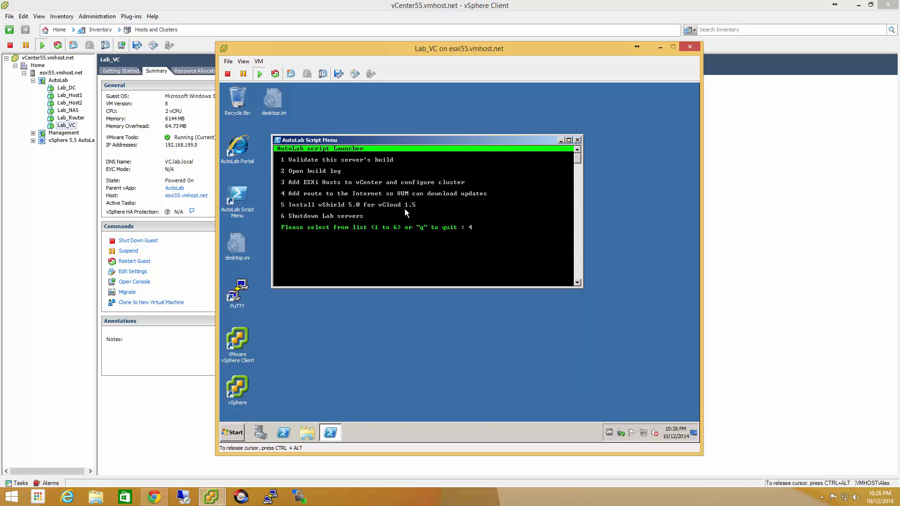
key(Return)
click(497, 261)
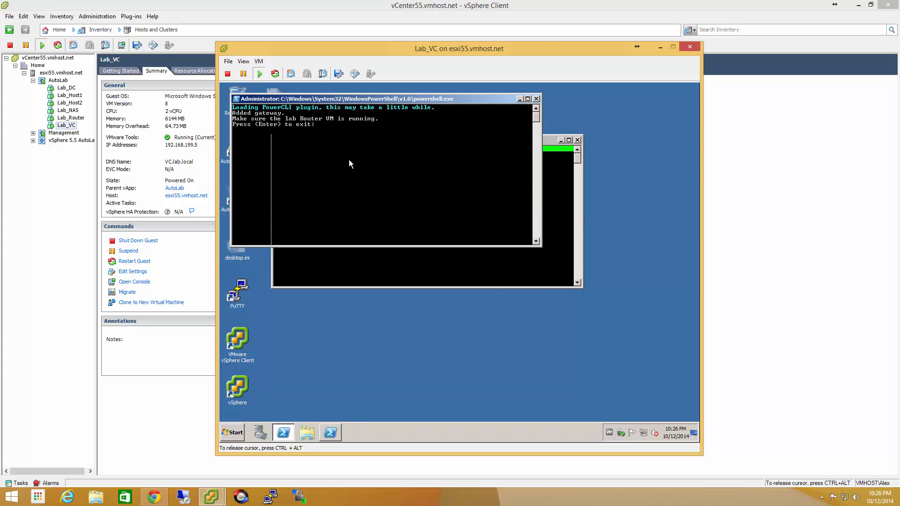
key(Return)
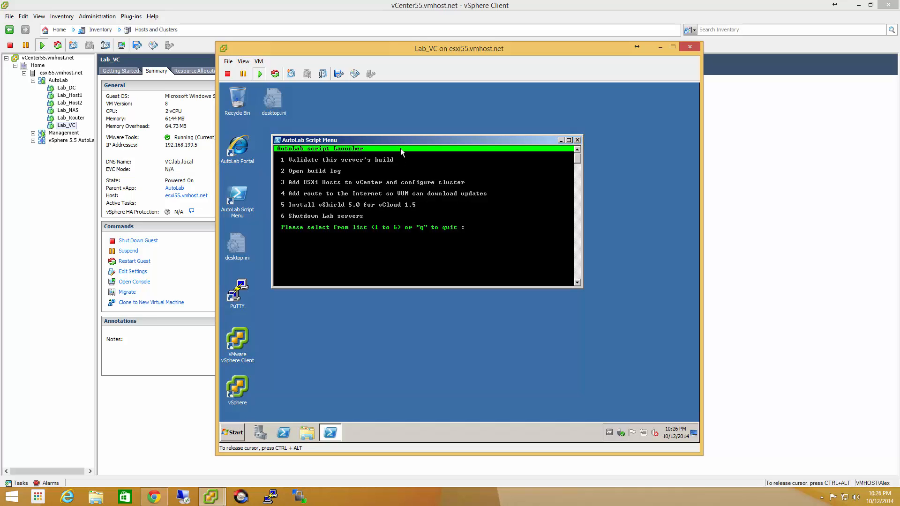
drag(405, 140, 431, 157)
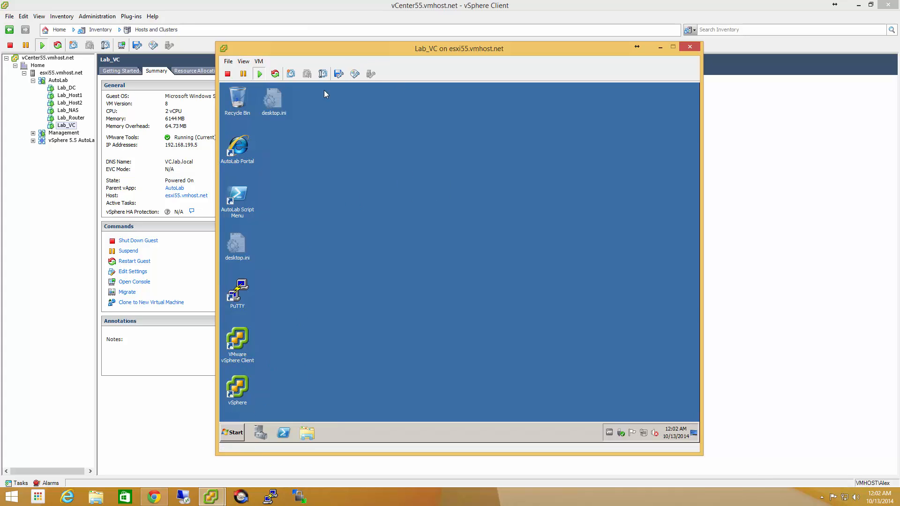
Step: Close the Lab_VC console and open Remote Desktop Connection with the 192.168.1.200:3389 address cleared
key(ctrl+alt)
click(691, 46)
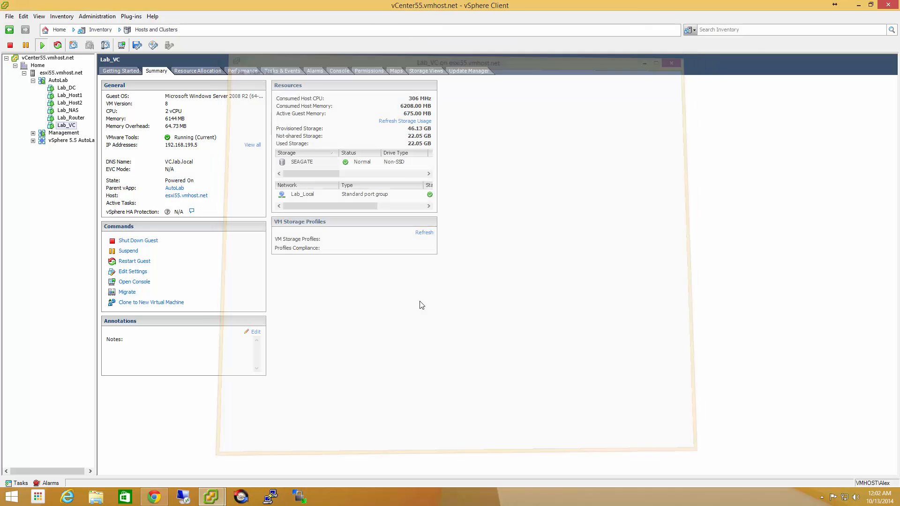
click(183, 498)
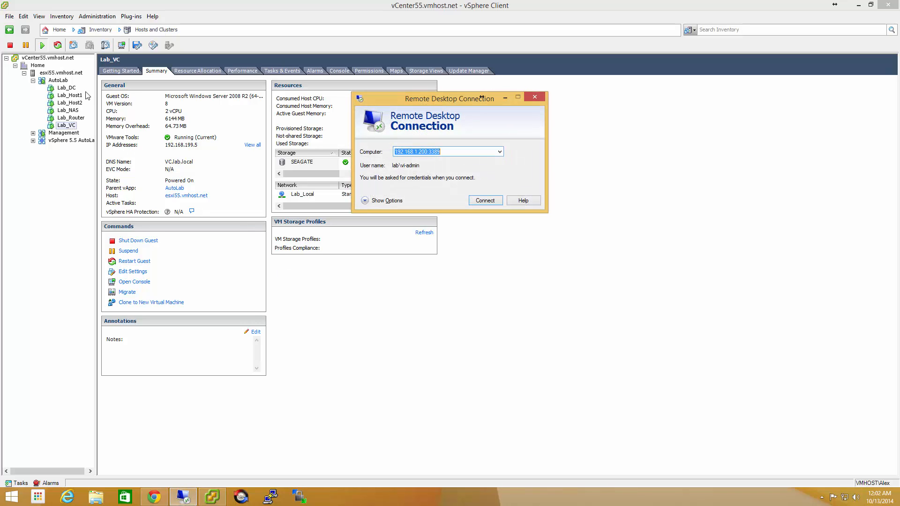
click(453, 151)
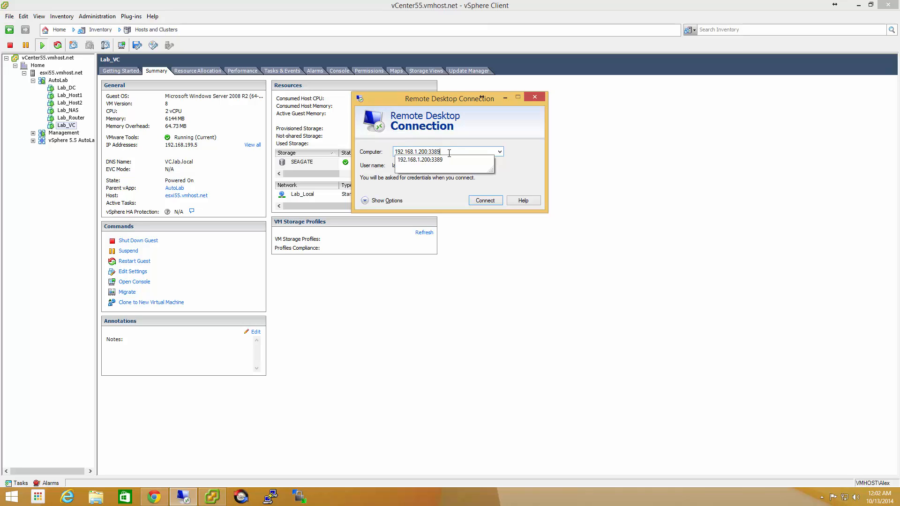
drag(449, 153, 387, 152)
key(BackSpace)
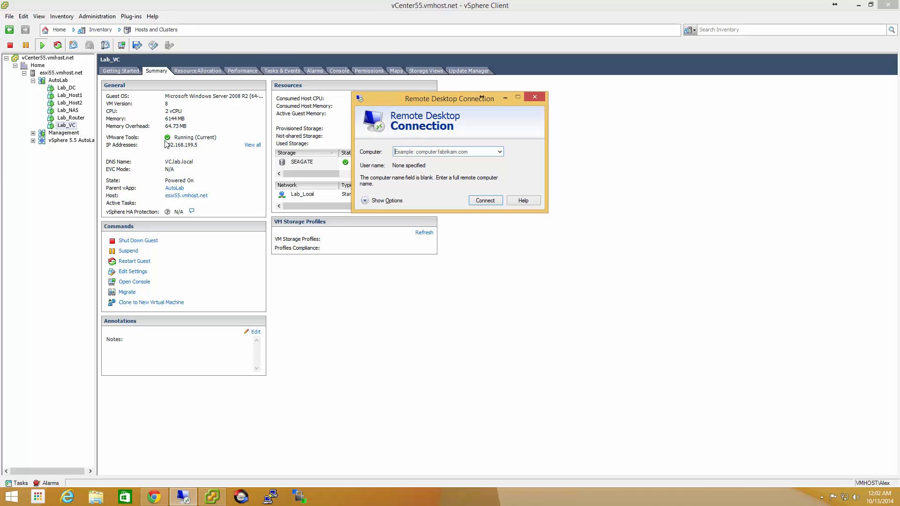
Step: Show Lab_Router's console with its boot log and router.inet login prompt, then release input
click(74, 118)
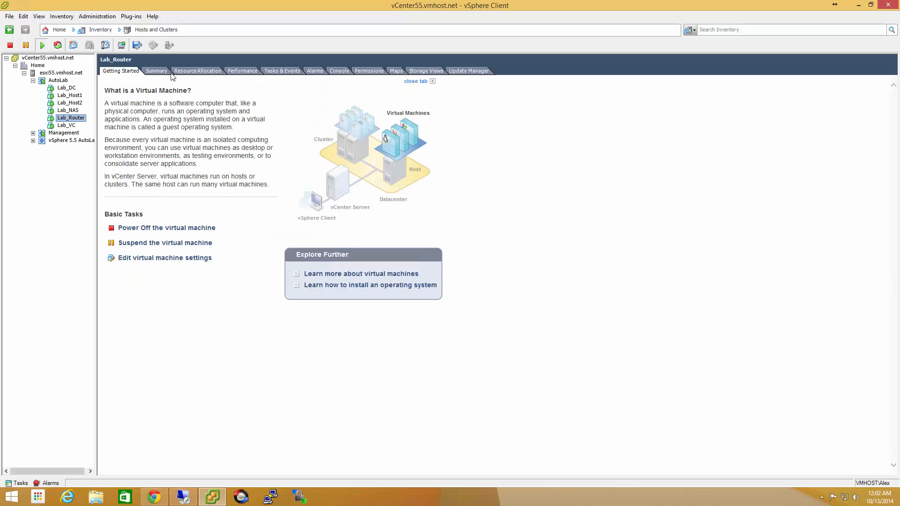
click(339, 72)
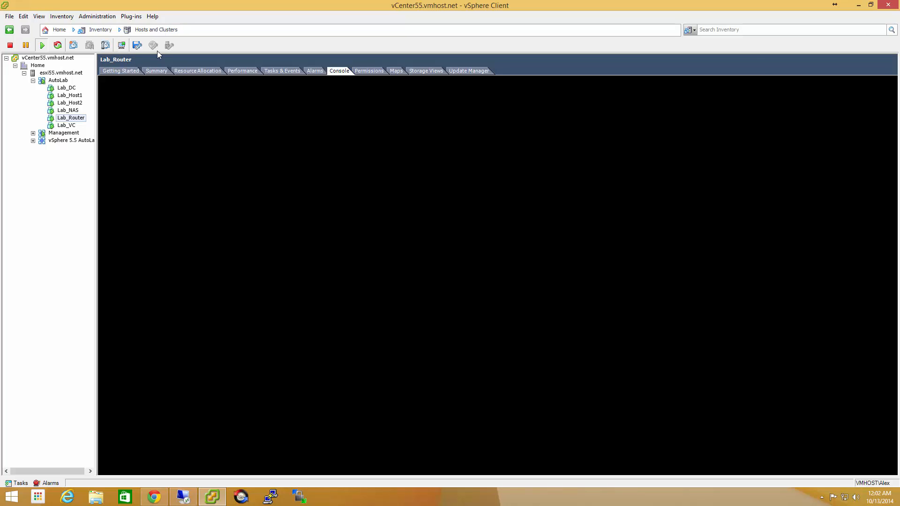
click(406, 237)
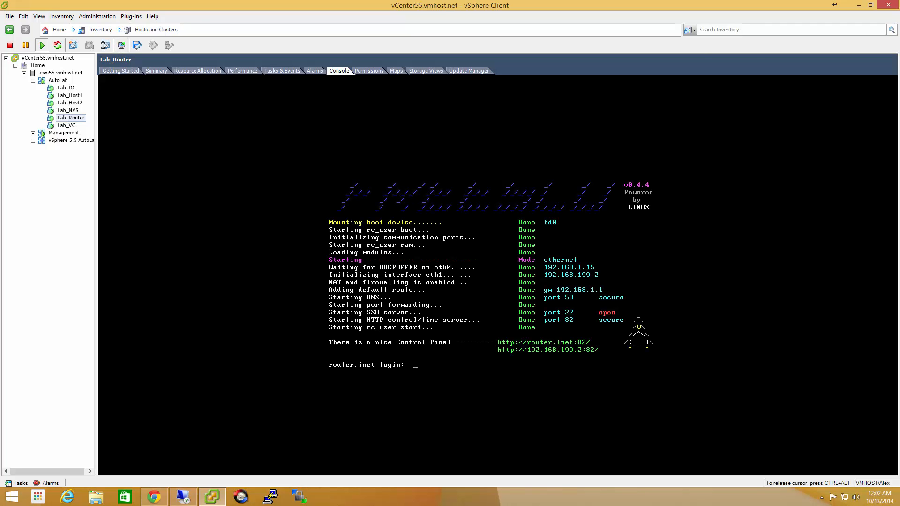
key(ctrl+alt)
Step: Minimize vSphere Client and connect Remote Desktop to 192.168.1.15:3389
click(858, 7)
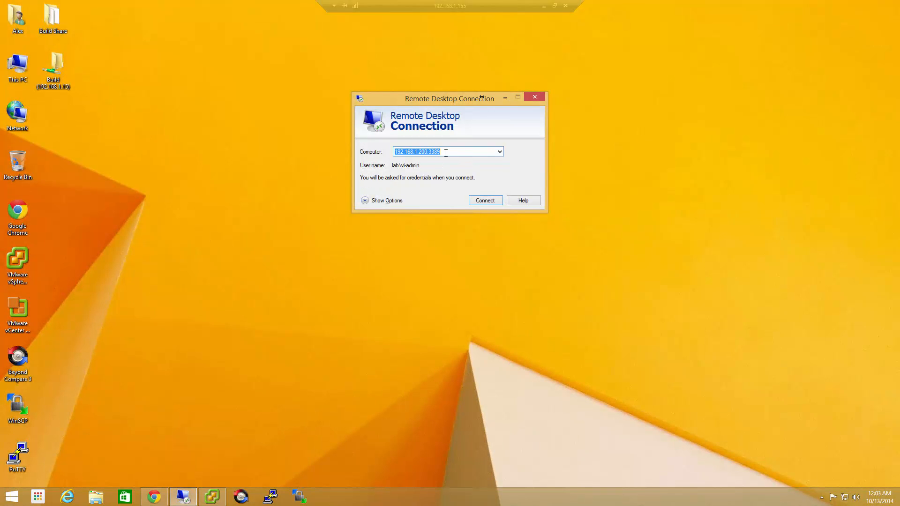
drag(445, 151, 420, 154)
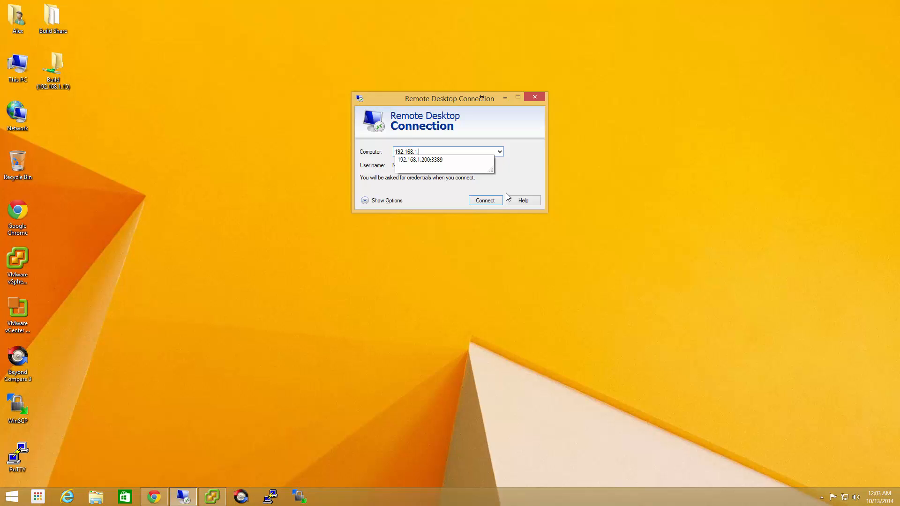
text(15:)
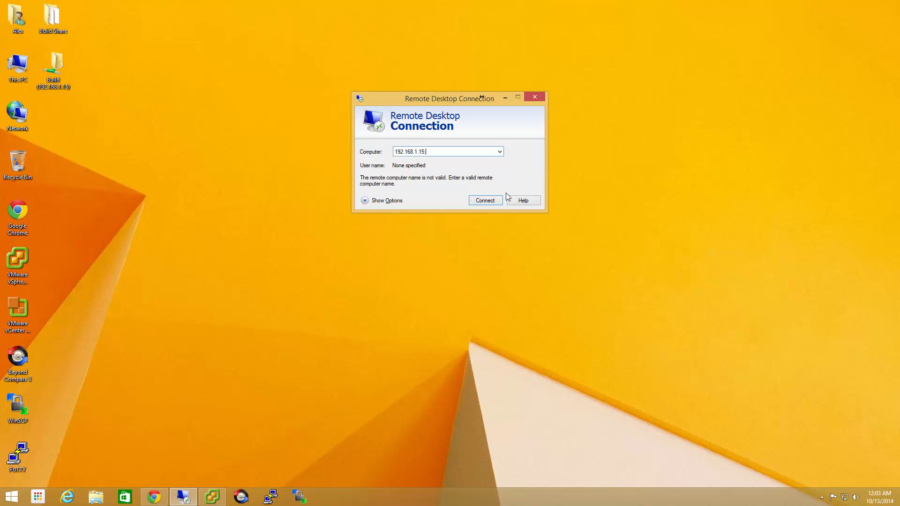
text(3389)
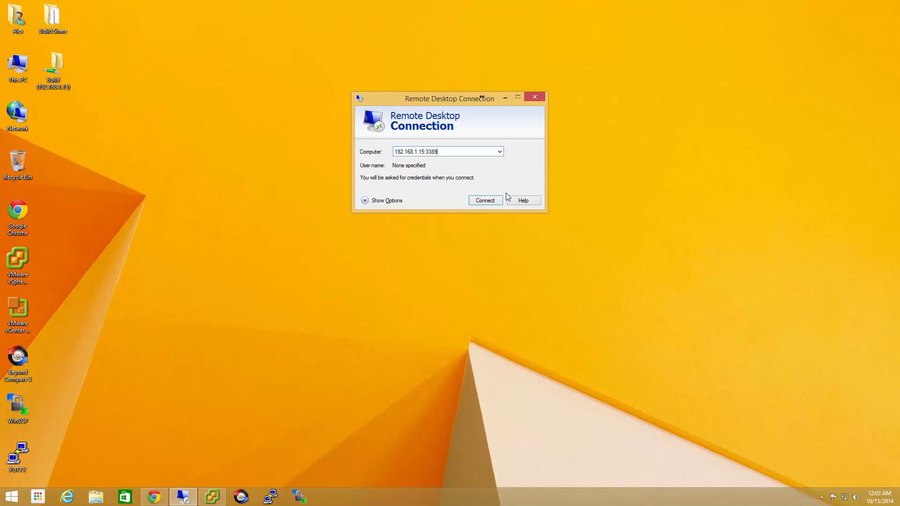
key(Return)
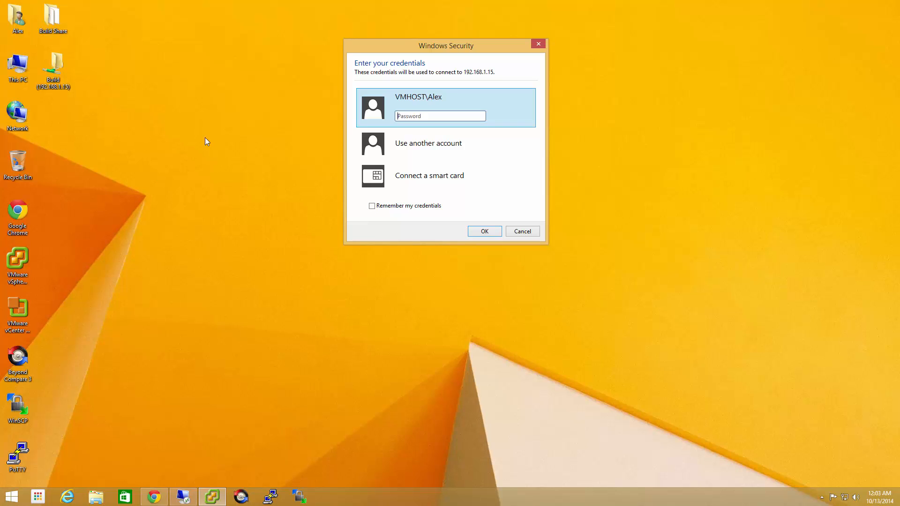
Step: Sign in with the lab domain account and permanently accept the remote computer's certificate
click(427, 149)
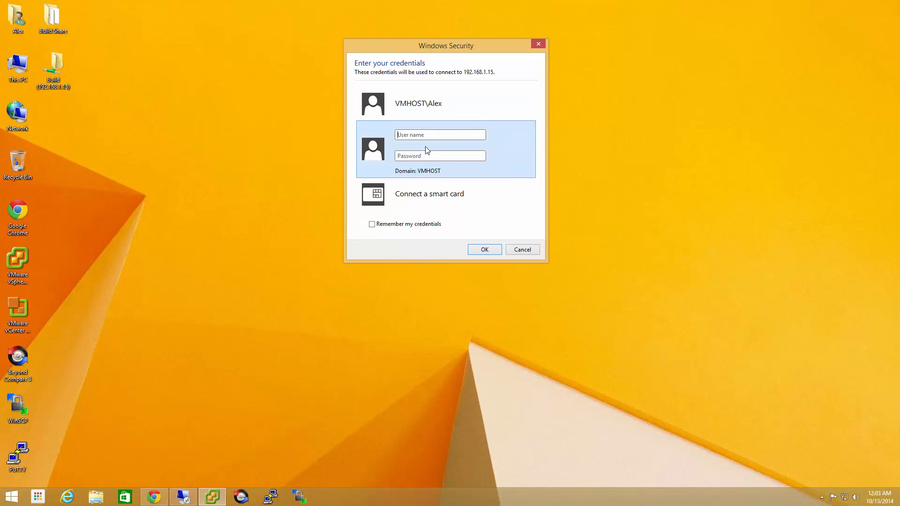
click(425, 136)
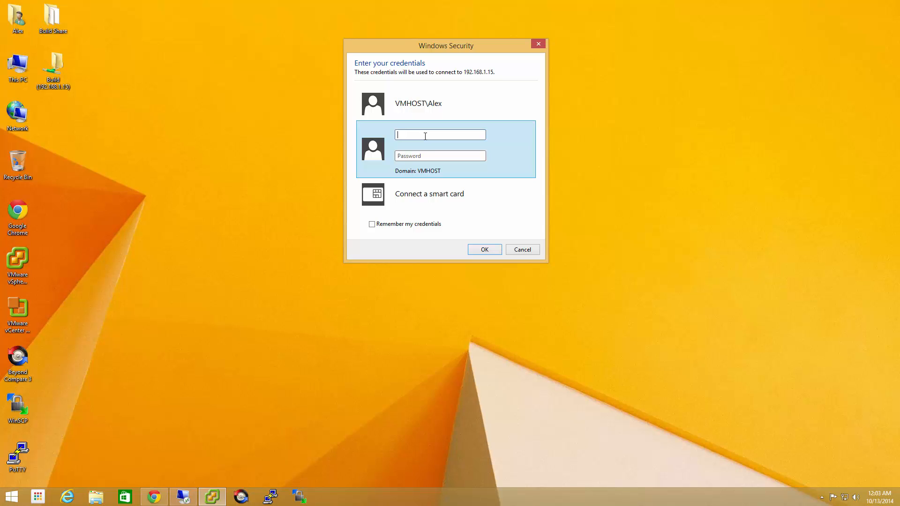
text(vi-admin)
text(lab\)
text(•••••••)
text(•)
key(Return)
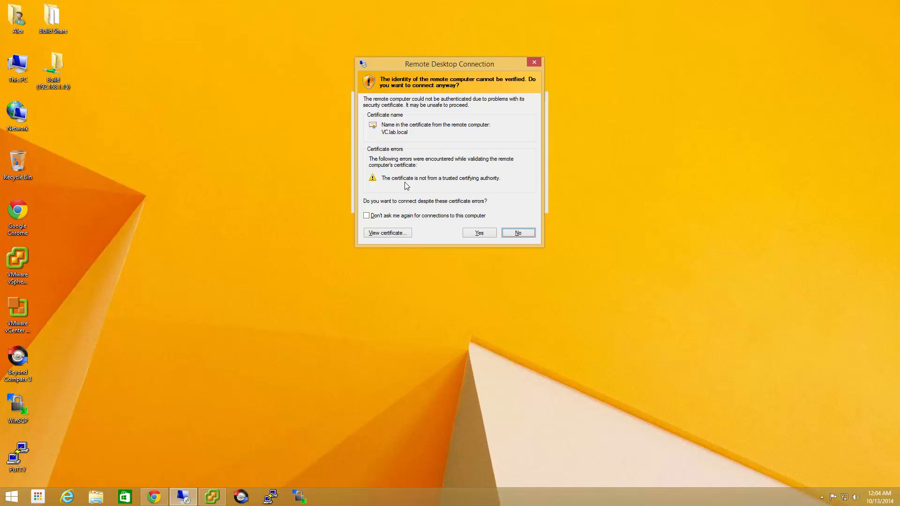
click(367, 216)
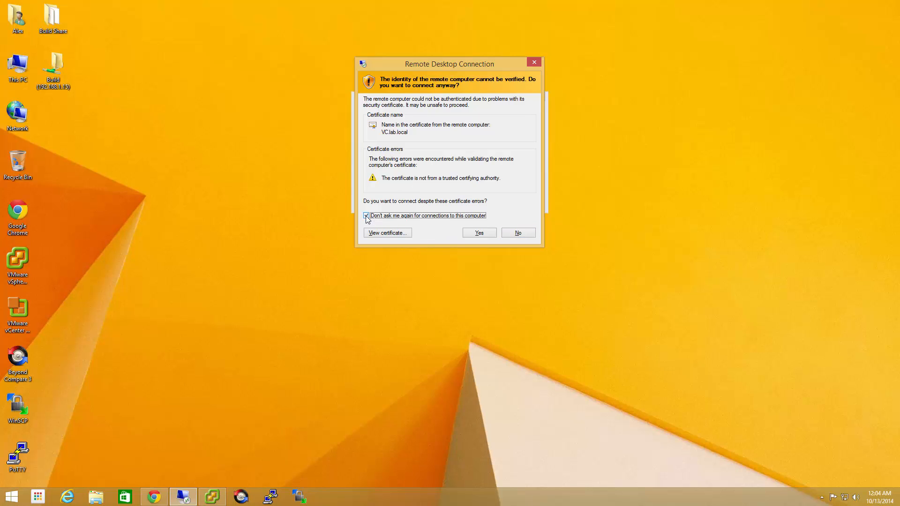
click(479, 233)
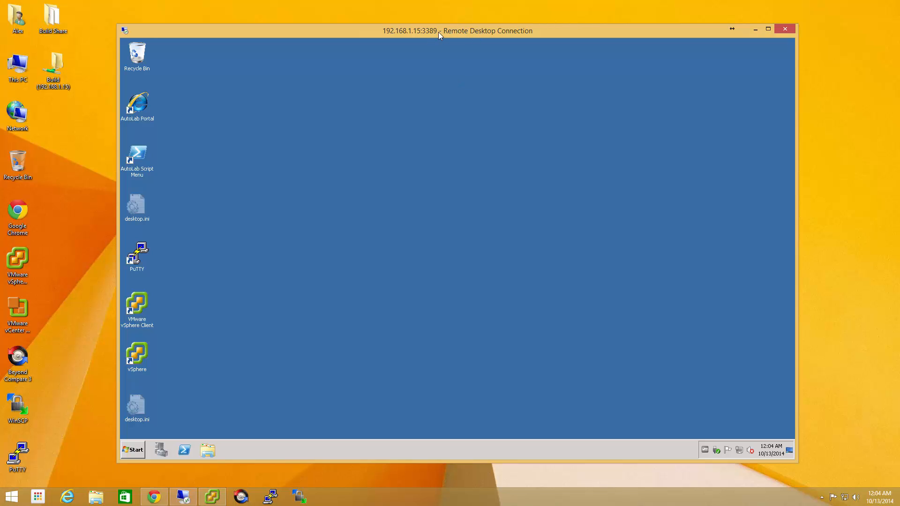
Step: Trust vc.lab.local's certificate in the remote vSphere Client and dismiss the no-login-permission error
drag(439, 34, 426, 28)
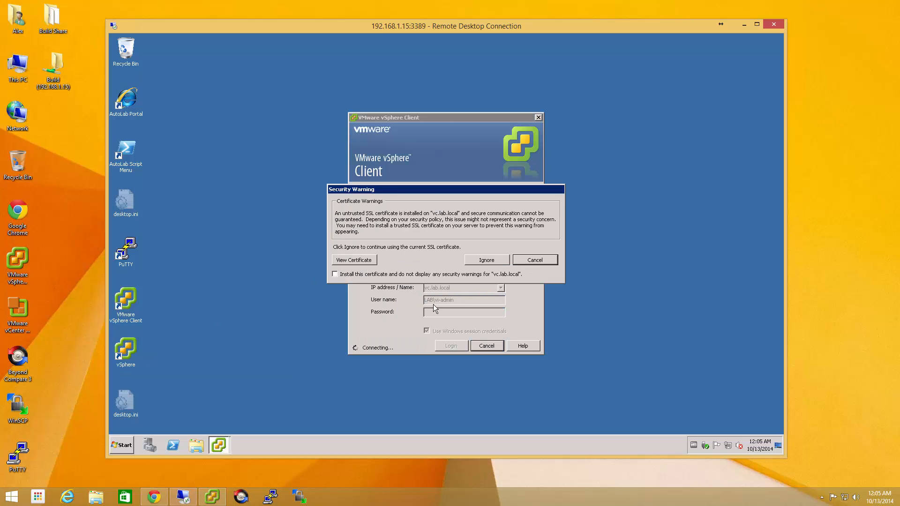
click(335, 275)
click(487, 262)
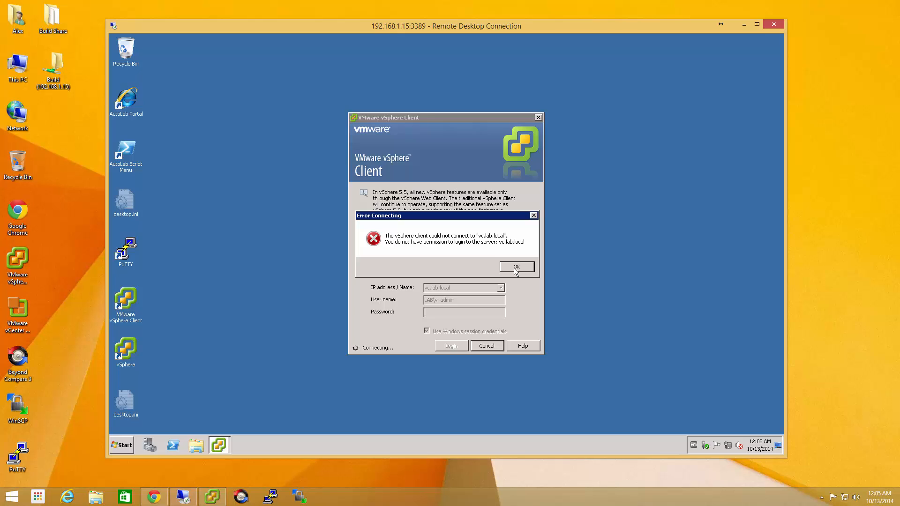
click(515, 268)
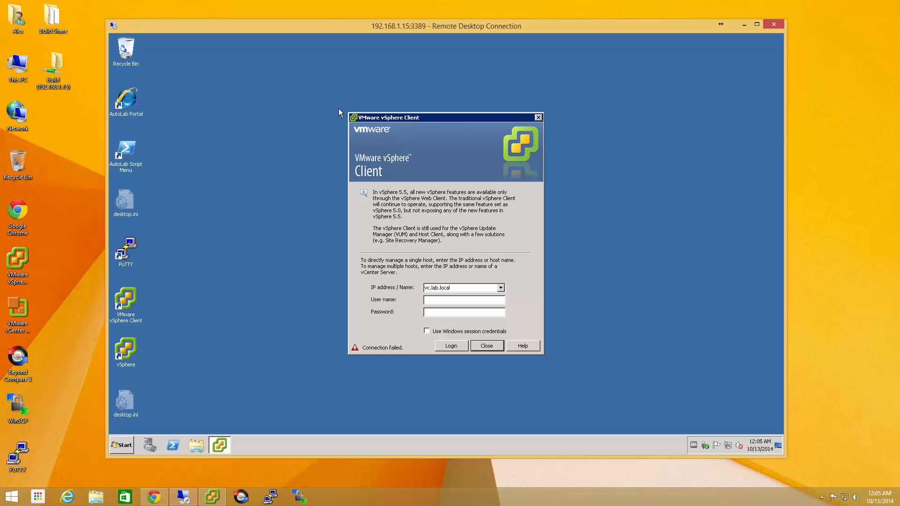
Step: Highlight the SSO administrator account and default password in the forum reply, then return to the login
click(154, 497)
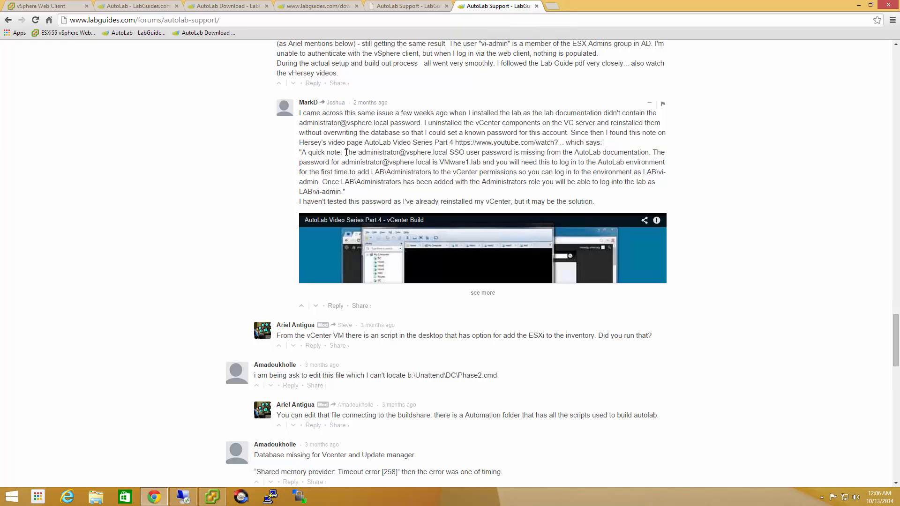
drag(358, 153, 447, 155)
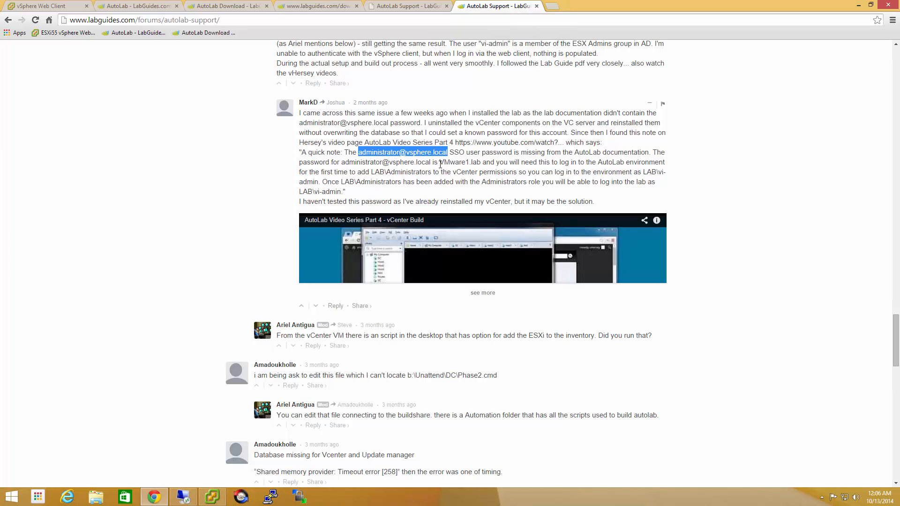
drag(440, 163, 479, 165)
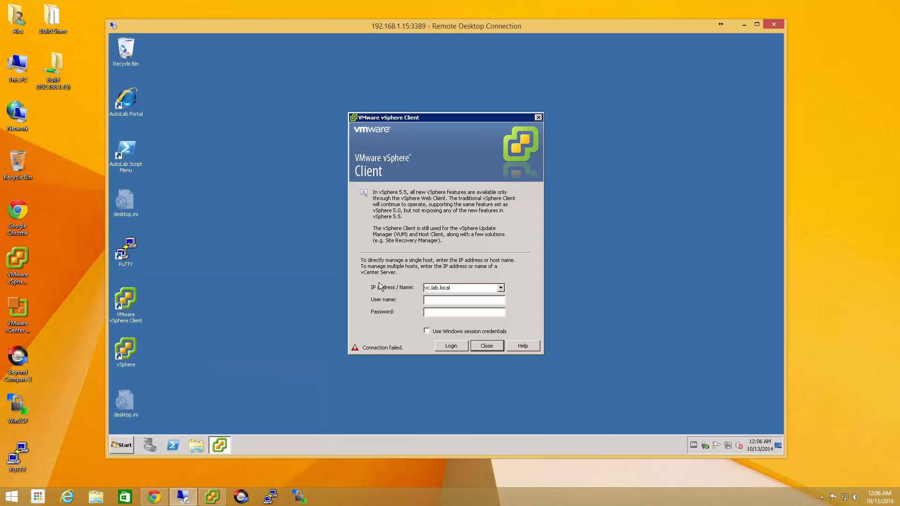
click(433, 299)
Step: Log in to vc.lab.local with the SSO administrator account and its password
click(435, 300)
text(administrator@)
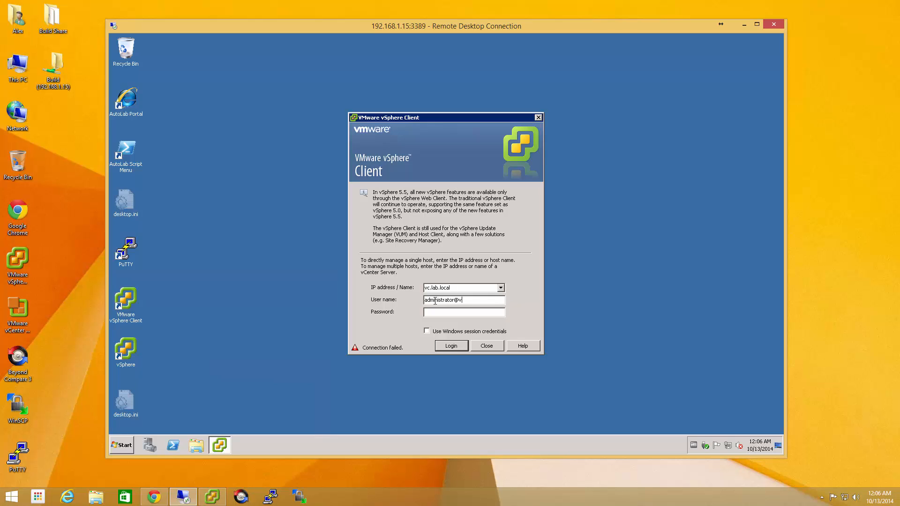
text(vsphere.locVMwa)
key(Return)
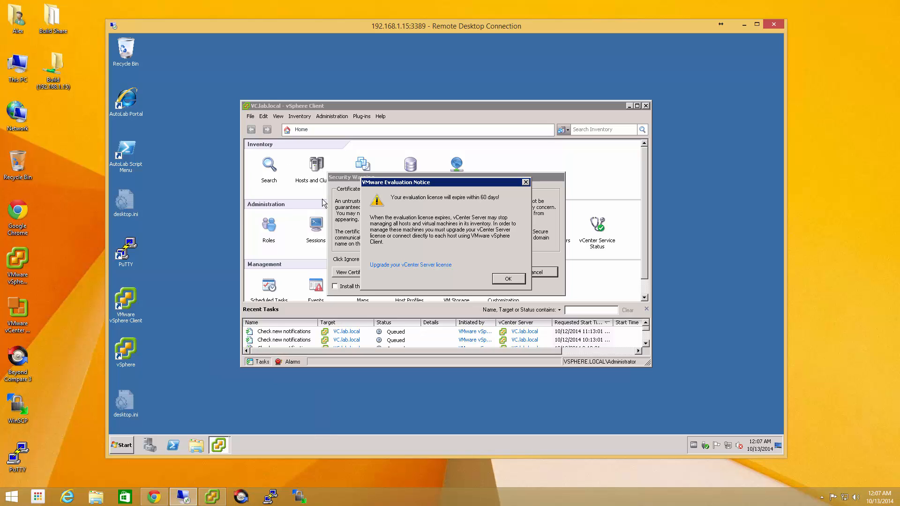
Step: Dismiss the evaluation notice, permanently trust vc.lab.local's certificate, and select the AutoLab Portal shortcut
click(508, 280)
click(335, 286)
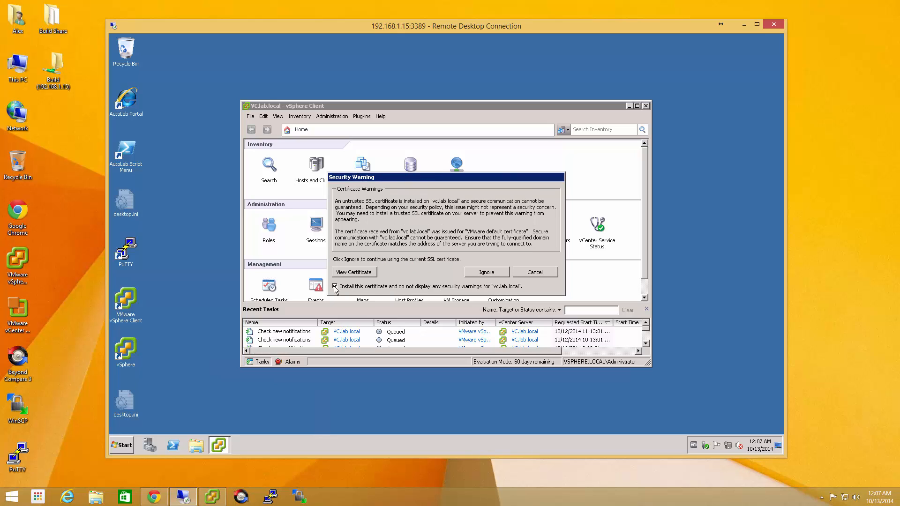
click(486, 274)
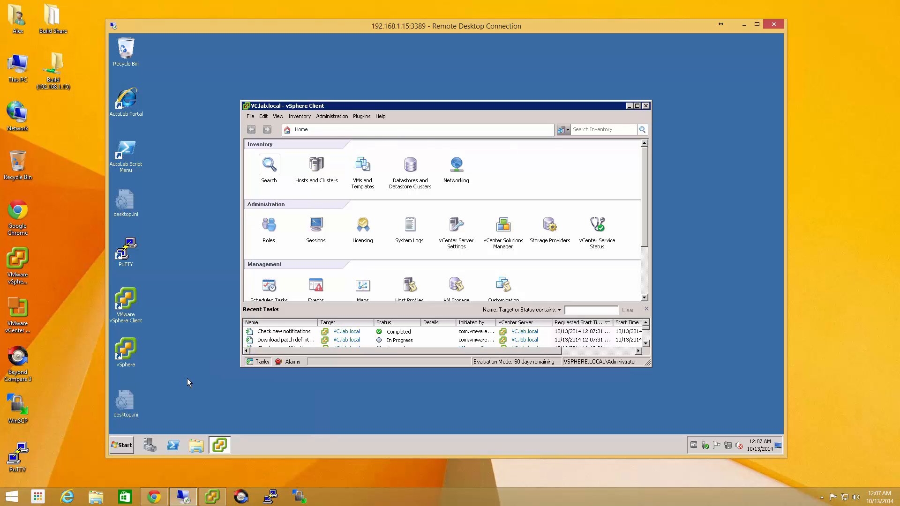
click(130, 108)
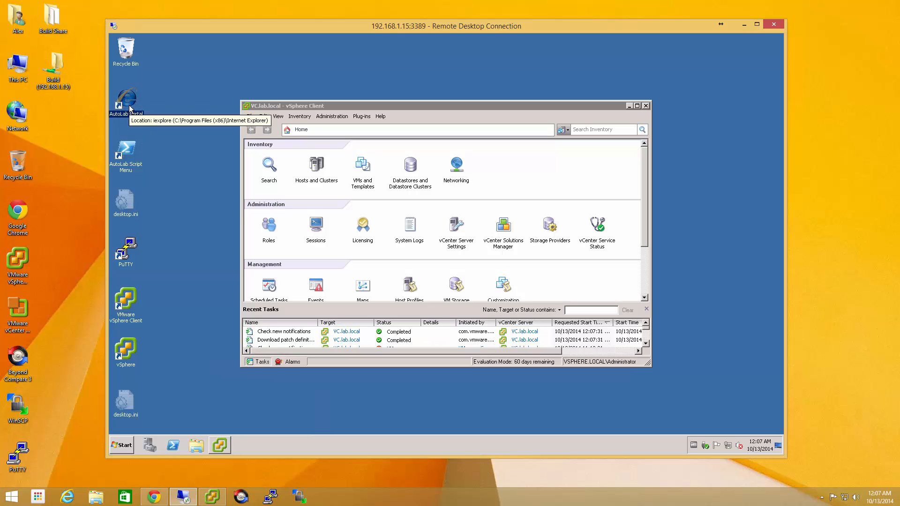
Step: Launch the AutoLab Portal, open the vSphere Web Client at vc.lab.local past the certificate warning, and close the portal
double_click(131, 115)
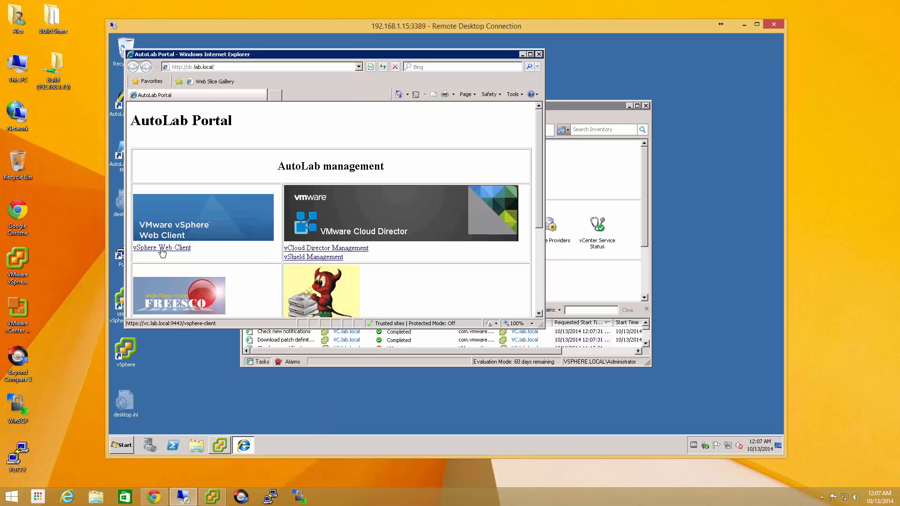
click(161, 248)
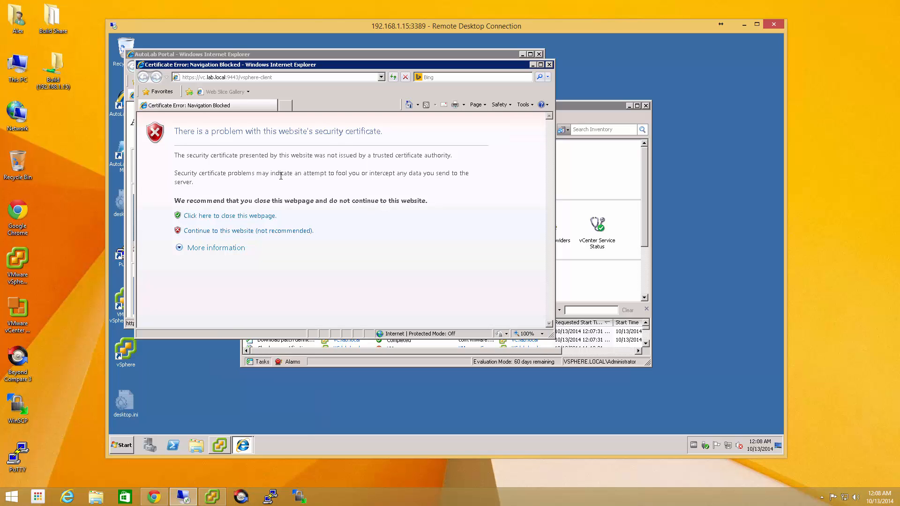
click(200, 232)
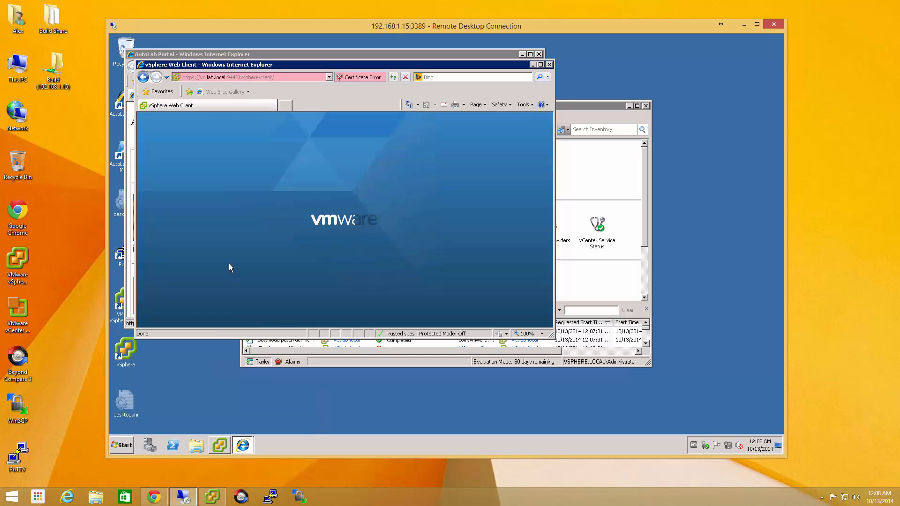
click(509, 55)
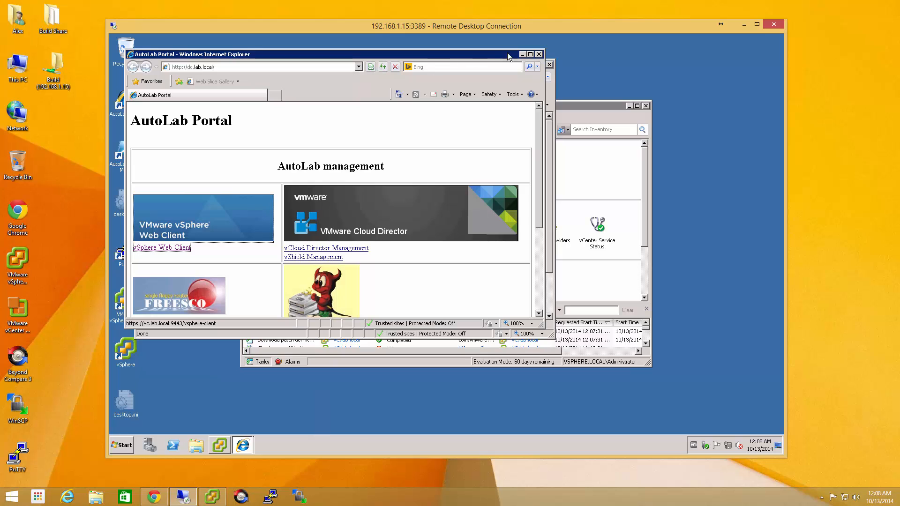
click(540, 54)
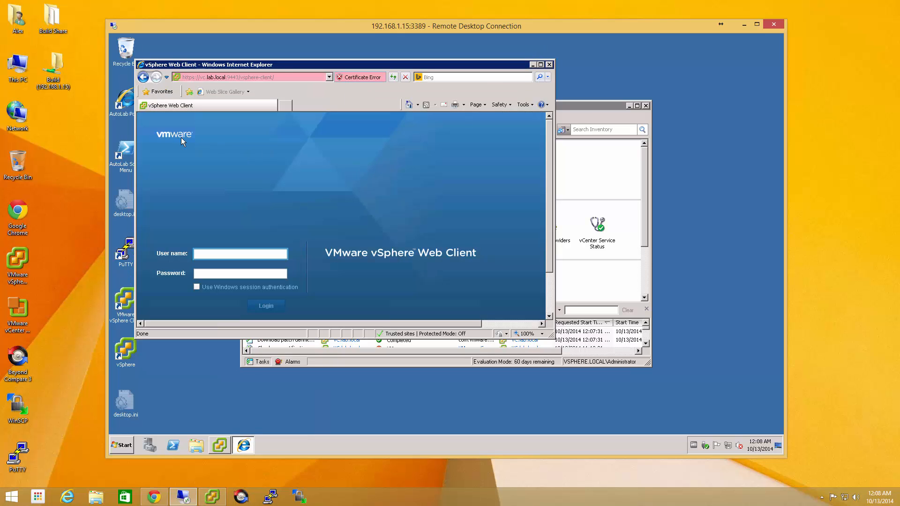
Step: Maximize the browser and log in to the Web Client with the SSO administrator account and password
click(540, 64)
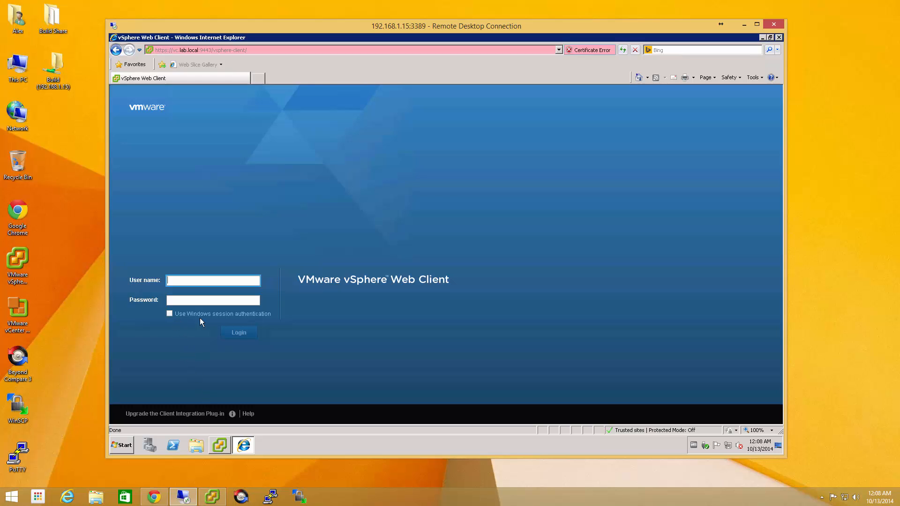
mouse_move(185, 314)
text(administrator@vsphere.local)
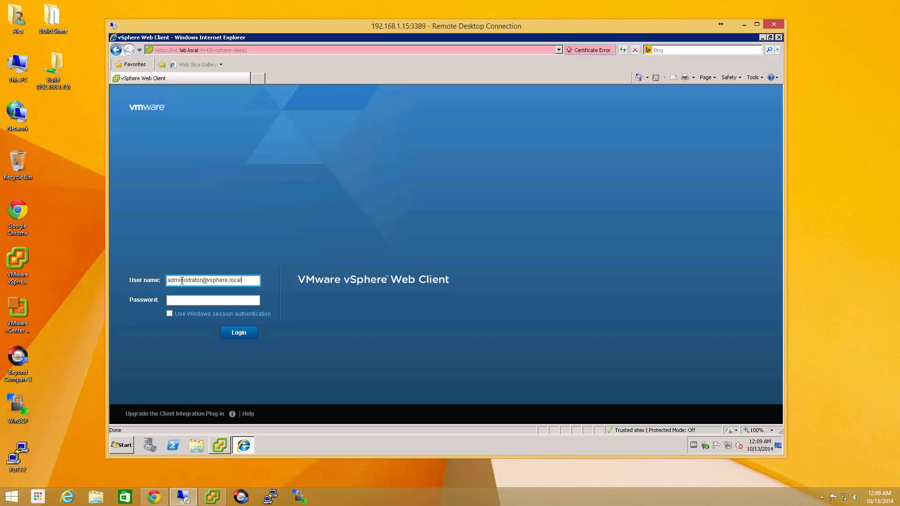
key(Tab)
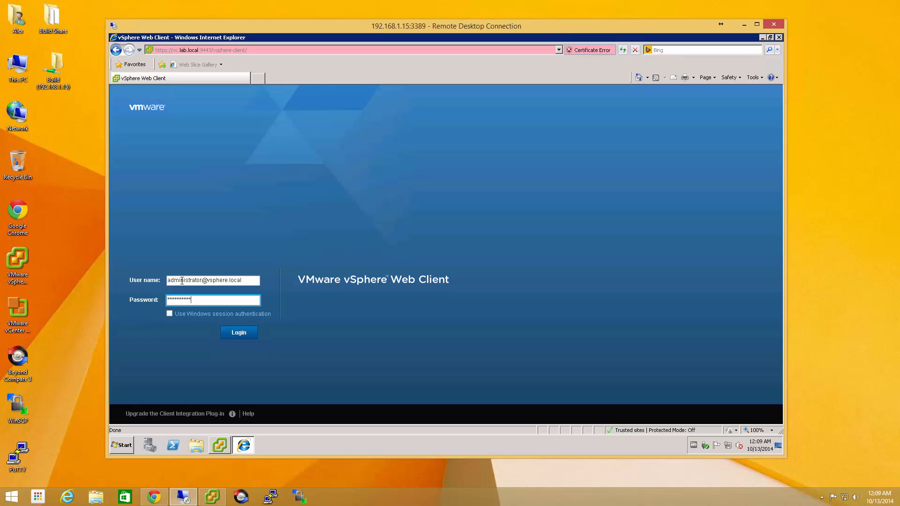
click(239, 331)
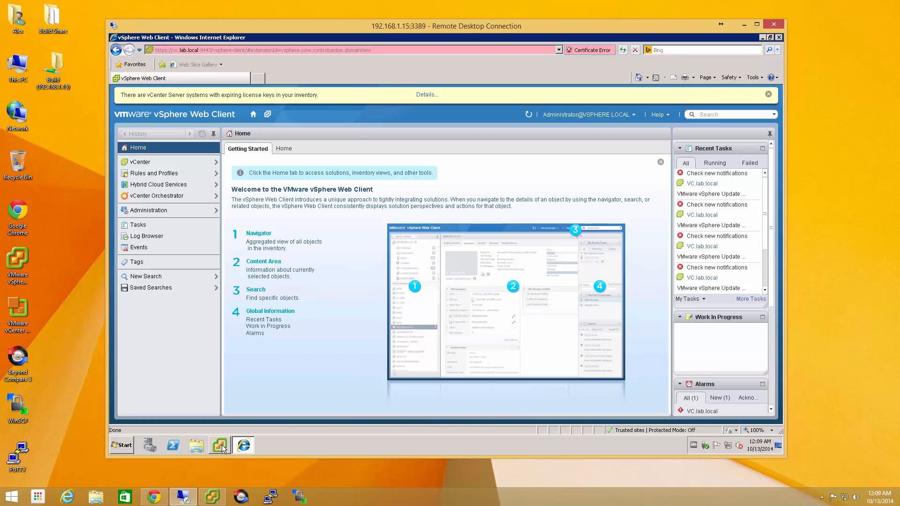
mouse_move(222, 449)
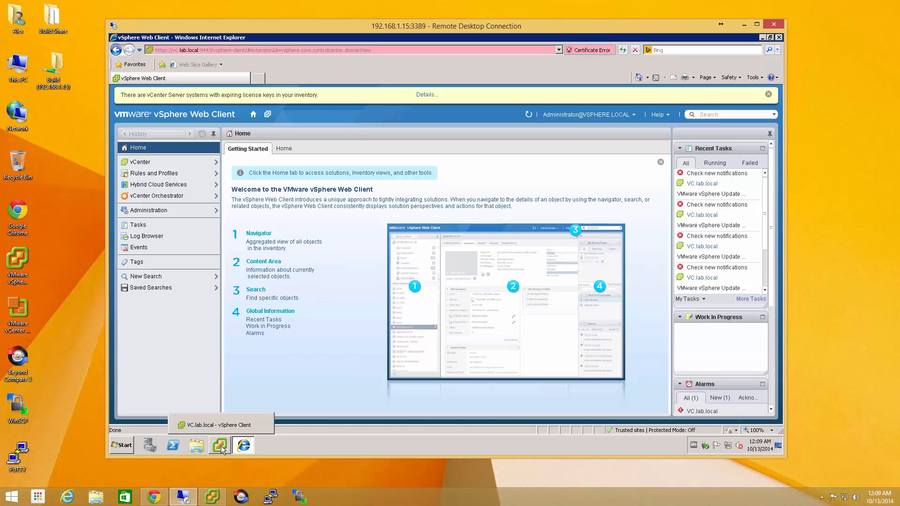
Step: Restore the vSphere Client window from the taskbar and maximize it
click(222, 449)
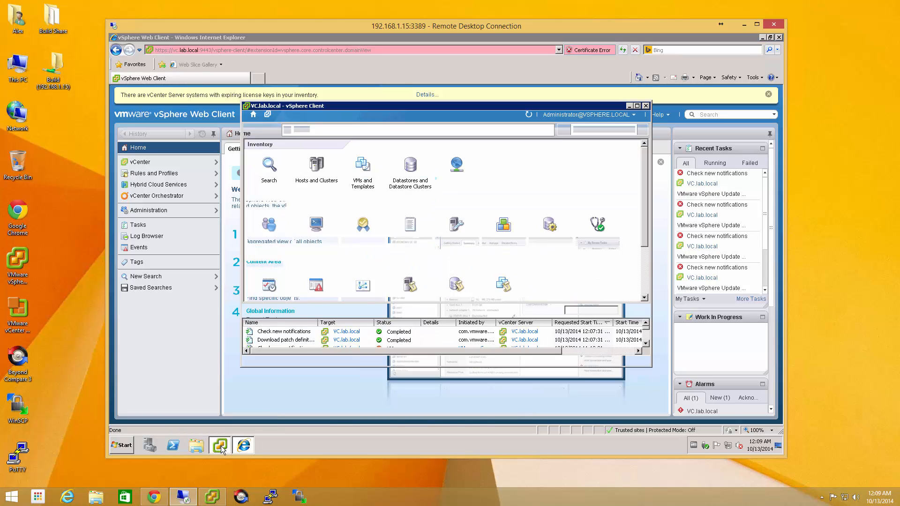
click(637, 106)
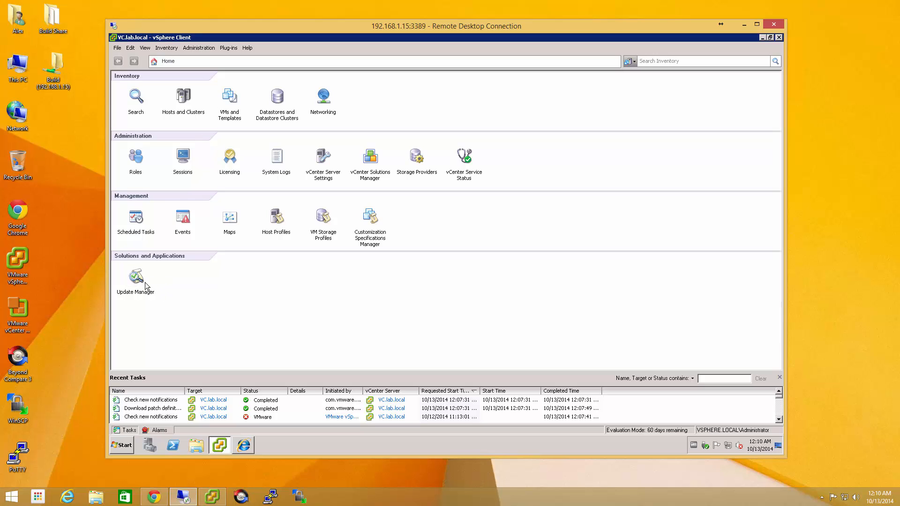
click(228, 48)
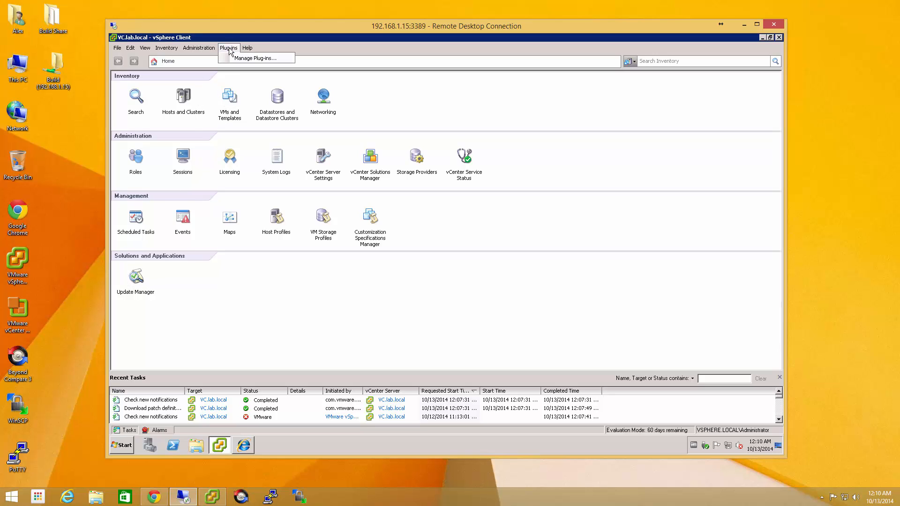
click(252, 59)
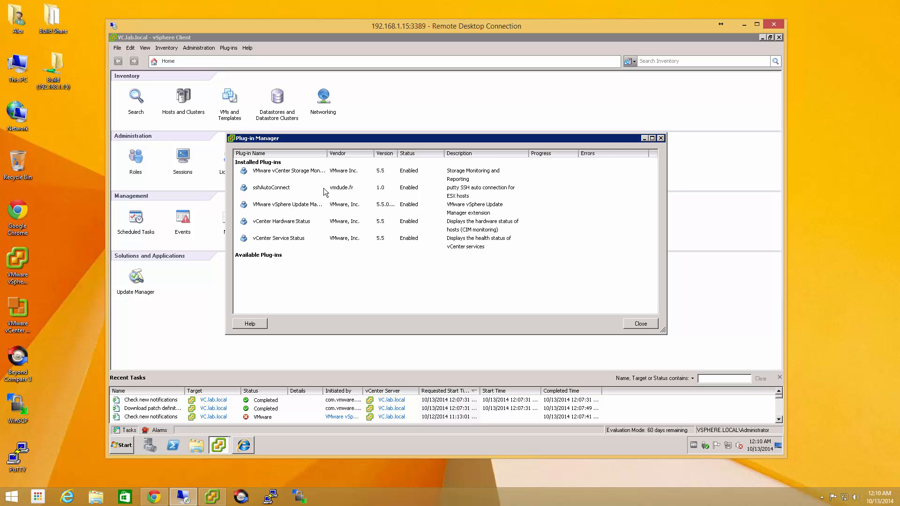
drag(327, 153, 356, 152)
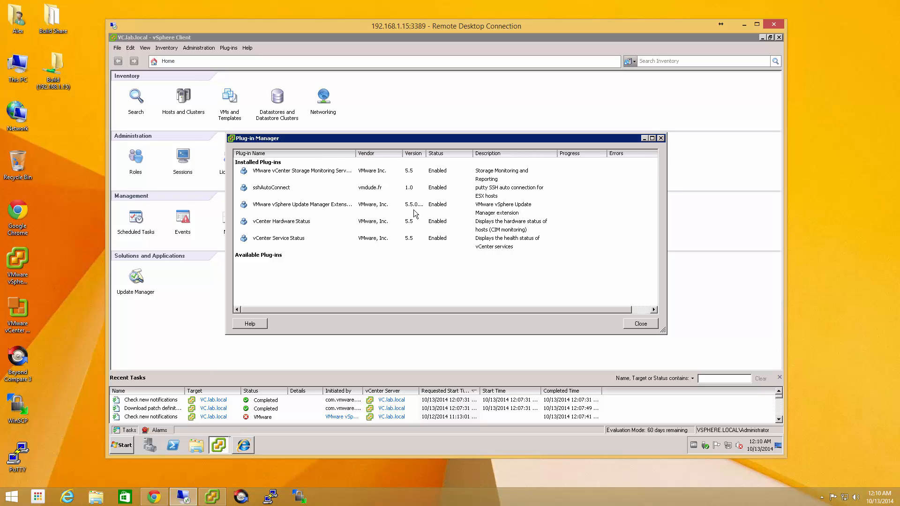
click(662, 139)
Step: In Hosts and Clusters, check Update Manager compliance, then expand VC.lab.local and view the Lab datacenter's summary
click(182, 107)
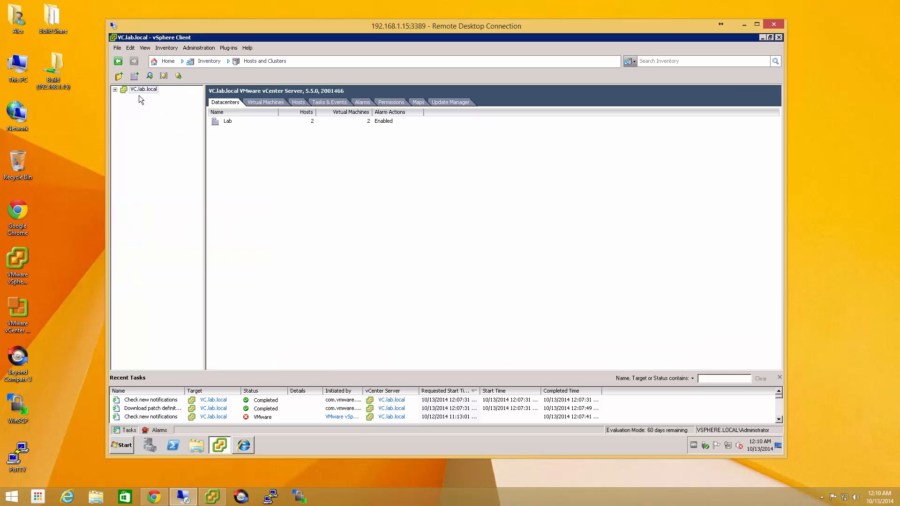
click(448, 102)
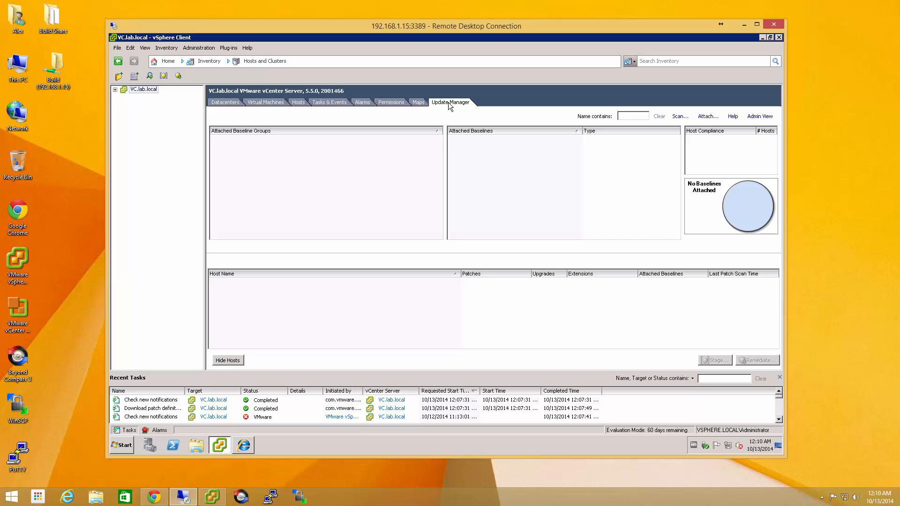
click(115, 89)
click(124, 97)
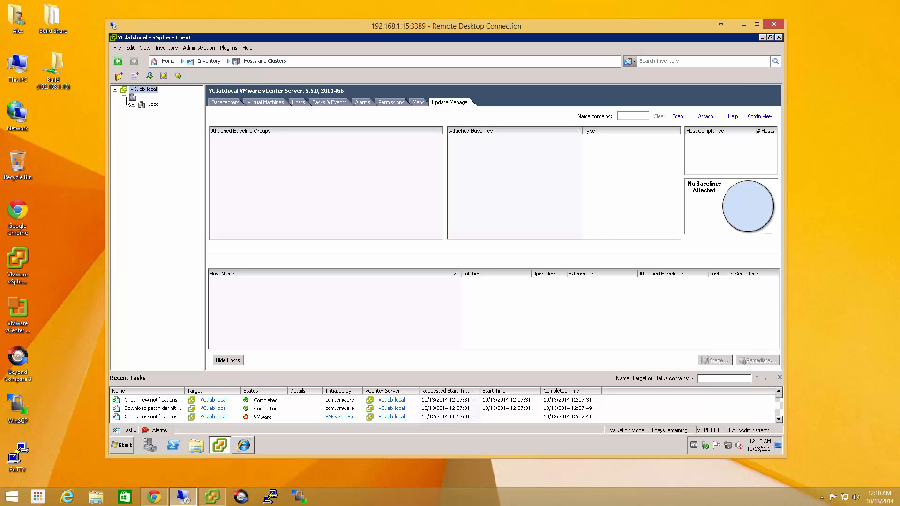
click(143, 97)
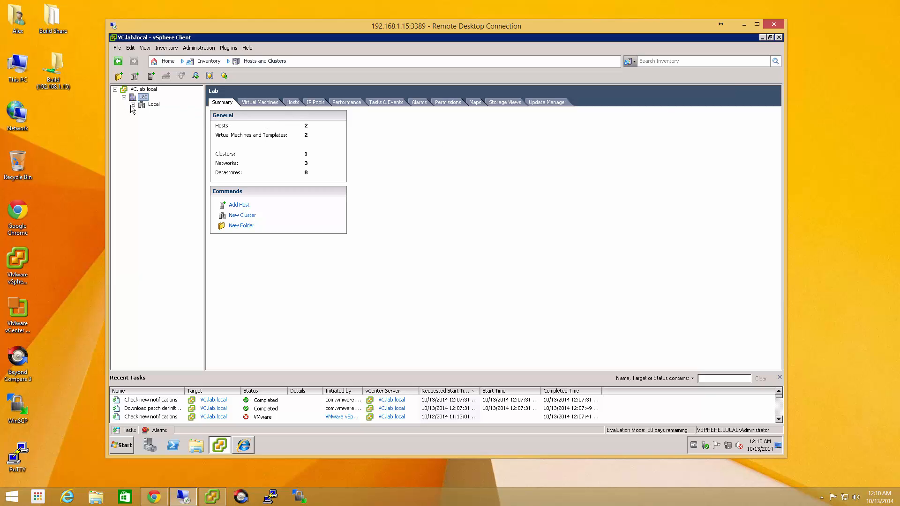
Step: View cluster Local's summary, expand it to list its hosts and VMs, then minimize the client
click(153, 104)
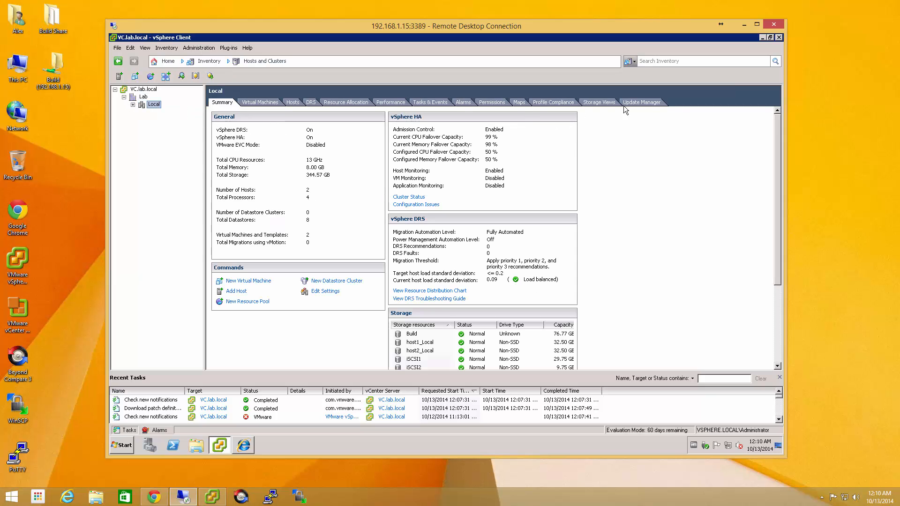
click(133, 104)
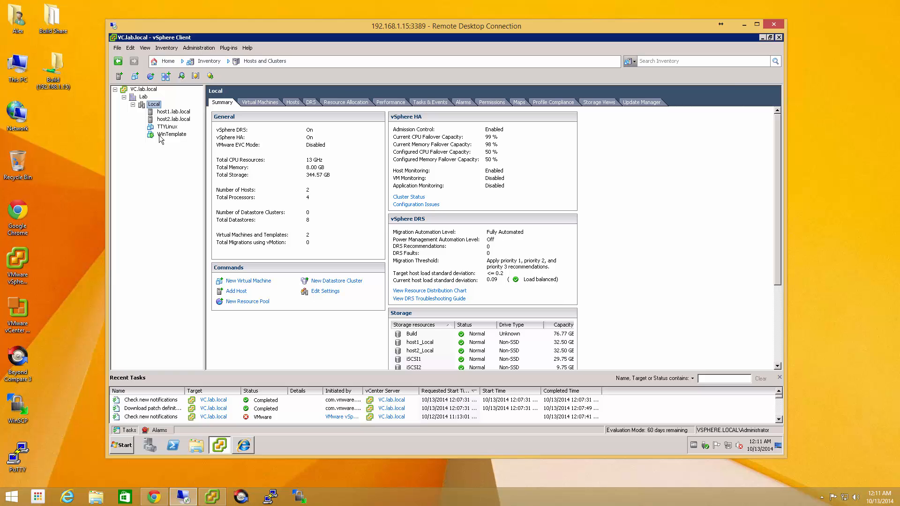
click(763, 37)
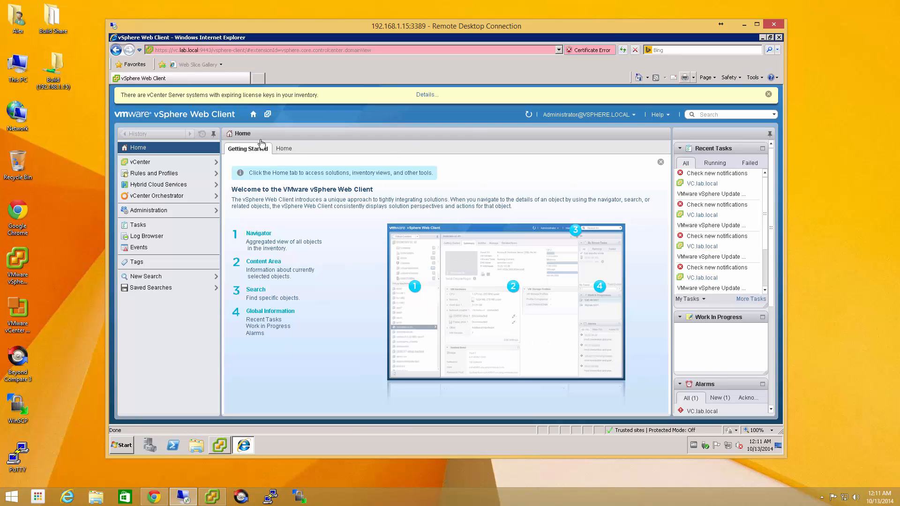
Step: List all virtual machines in the Web Client's vCenter inventory, then return to the inventory home
click(144, 164)
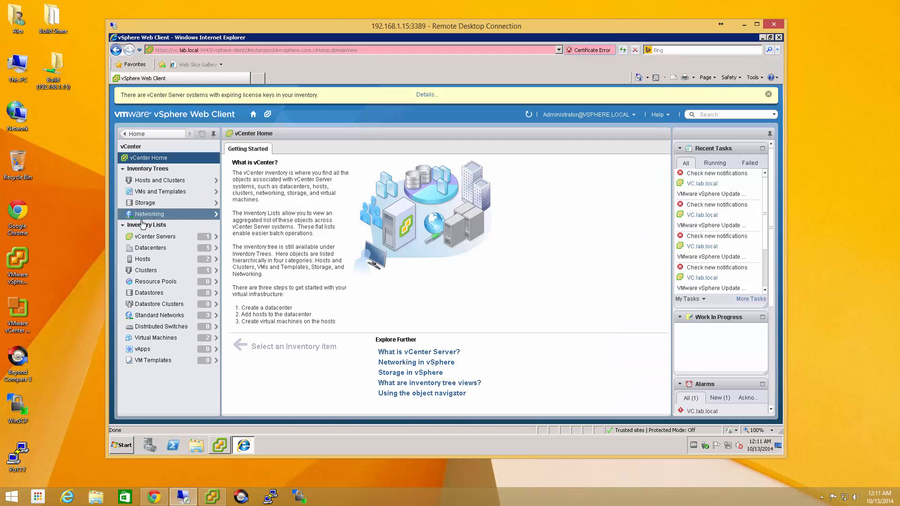
click(160, 342)
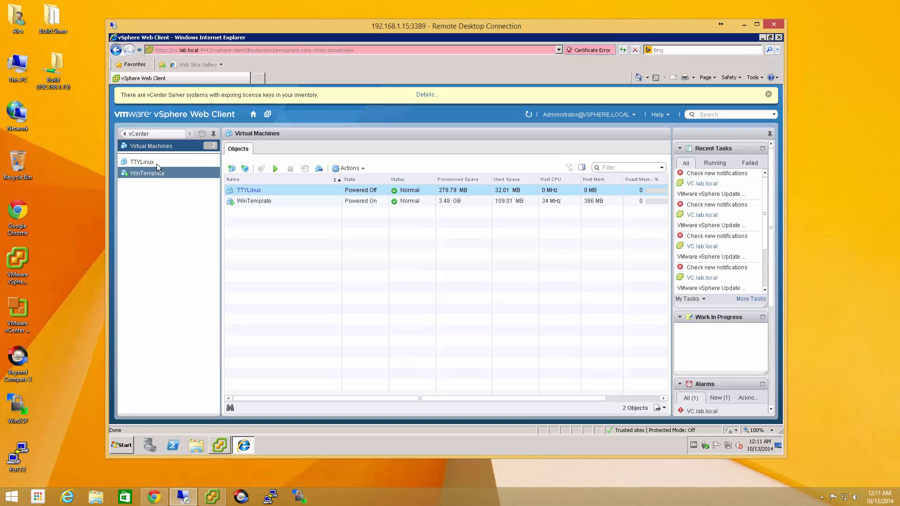
click(158, 134)
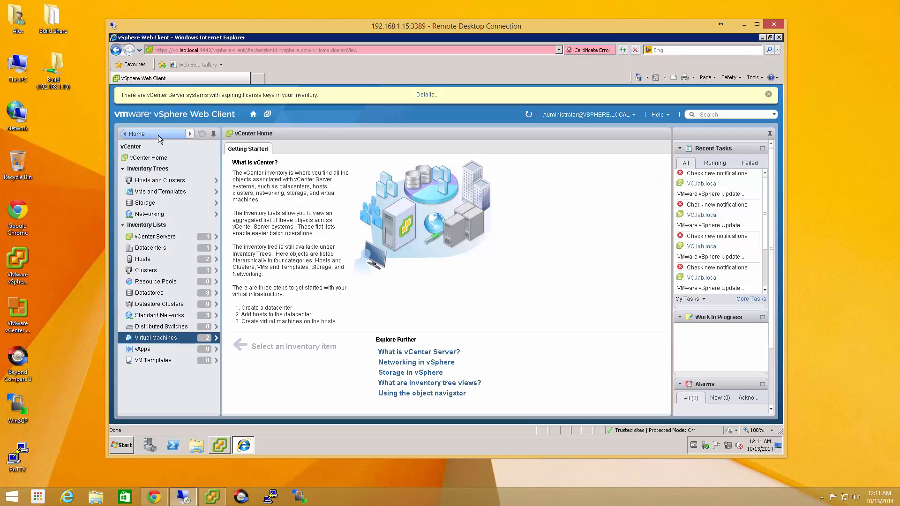
Step: Expand Lab and Local in Hosts and Clusters, view VC.lab.local's summary, then switch back to vSphere Client
click(159, 182)
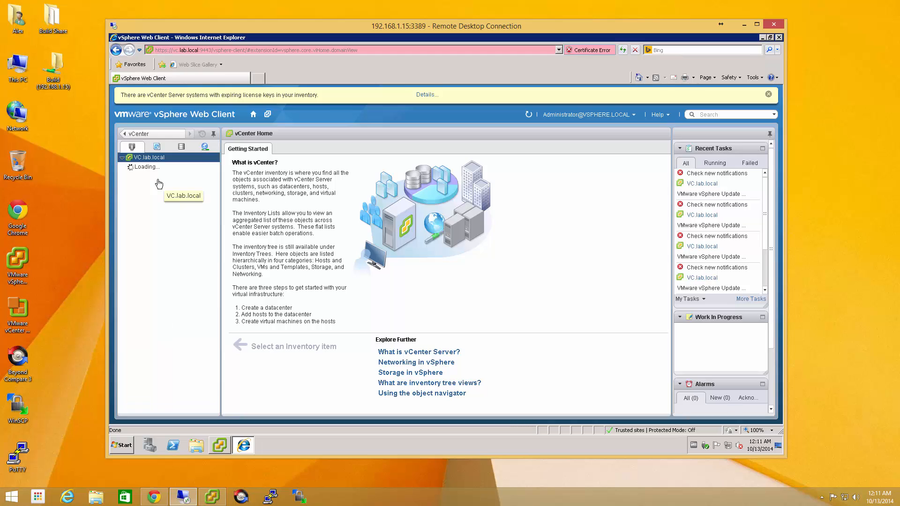
click(130, 168)
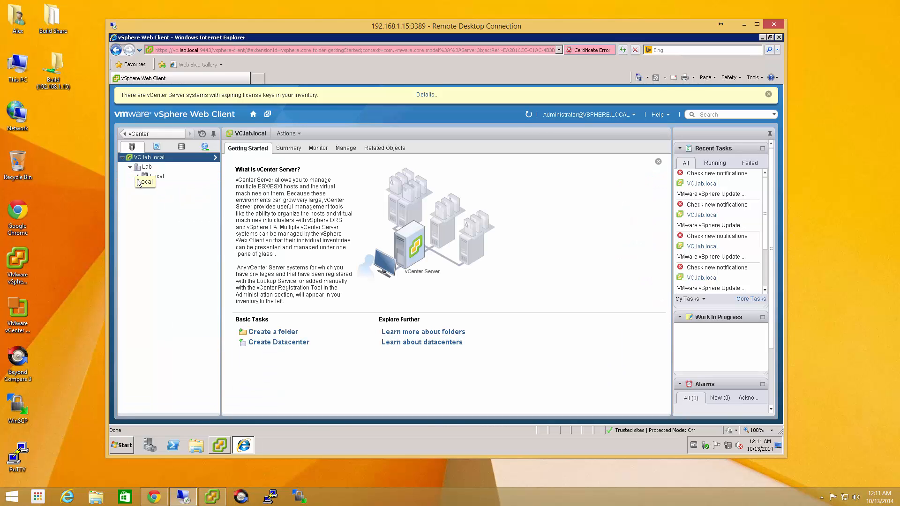
click(138, 177)
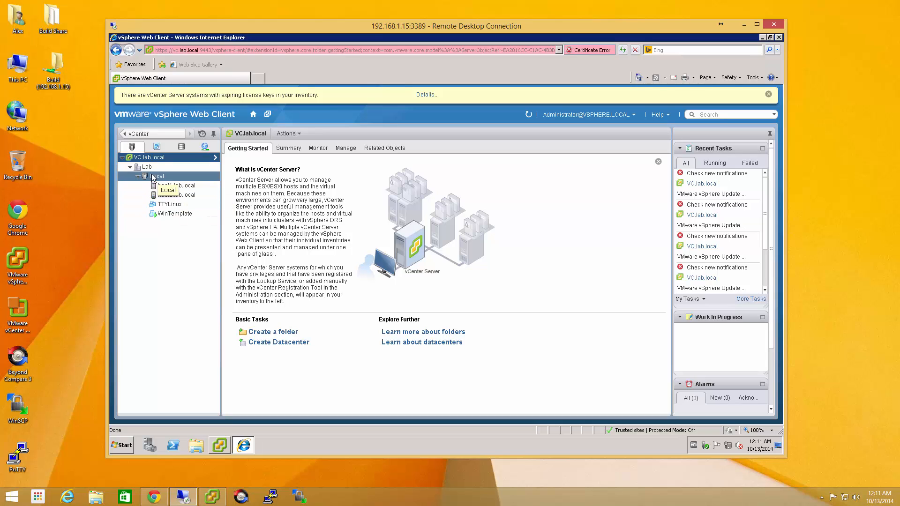
click(288, 151)
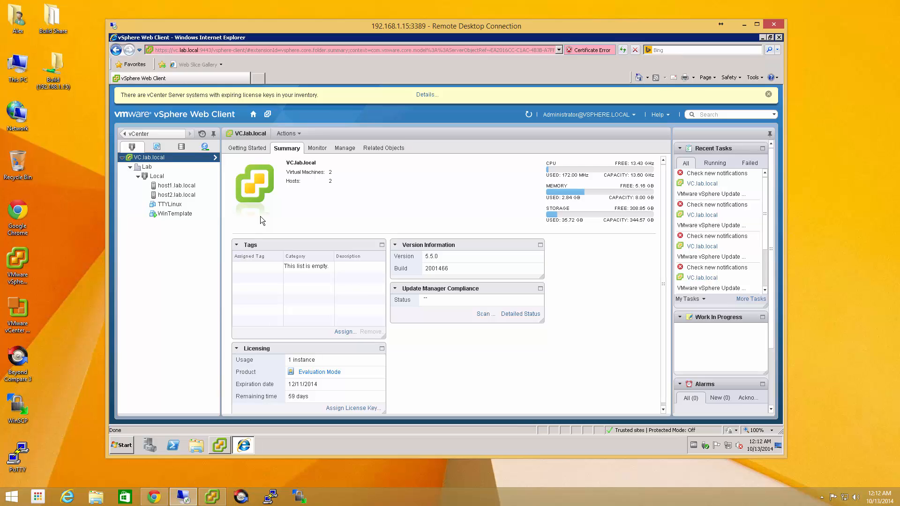
click(762, 37)
click(220, 446)
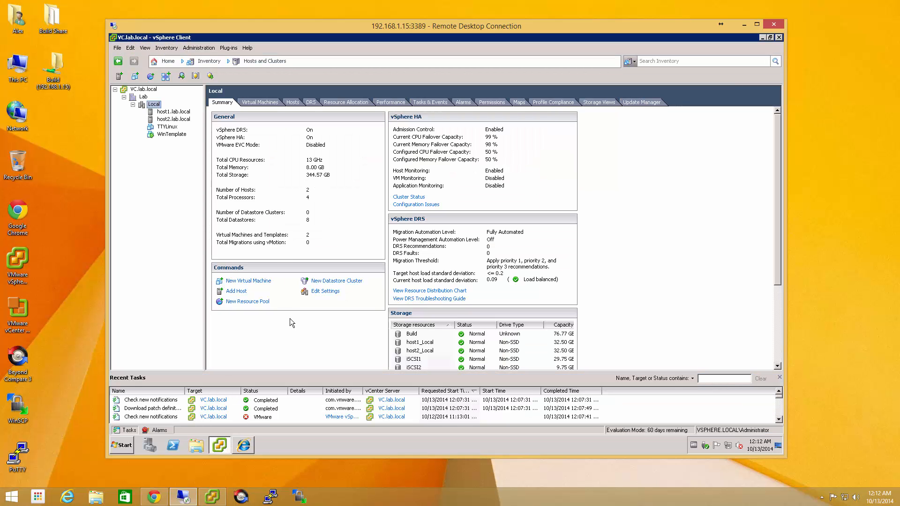
click(148, 91)
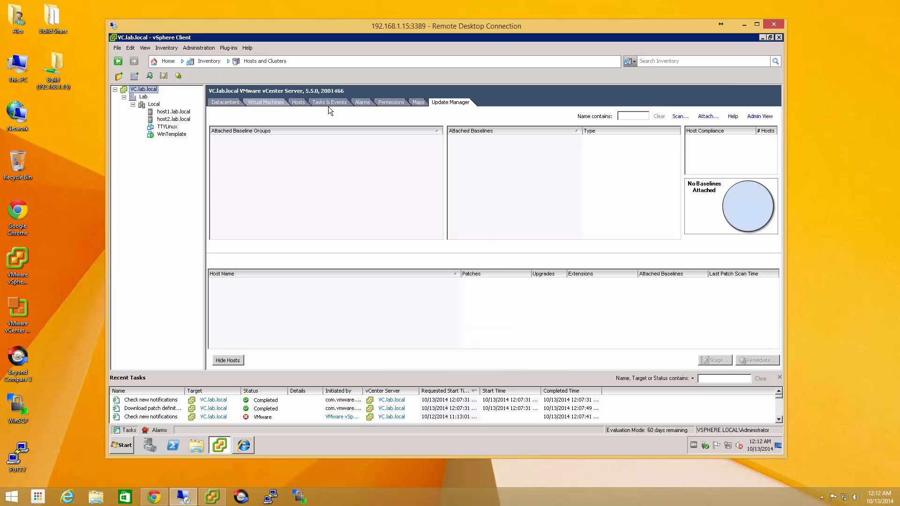
click(143, 97)
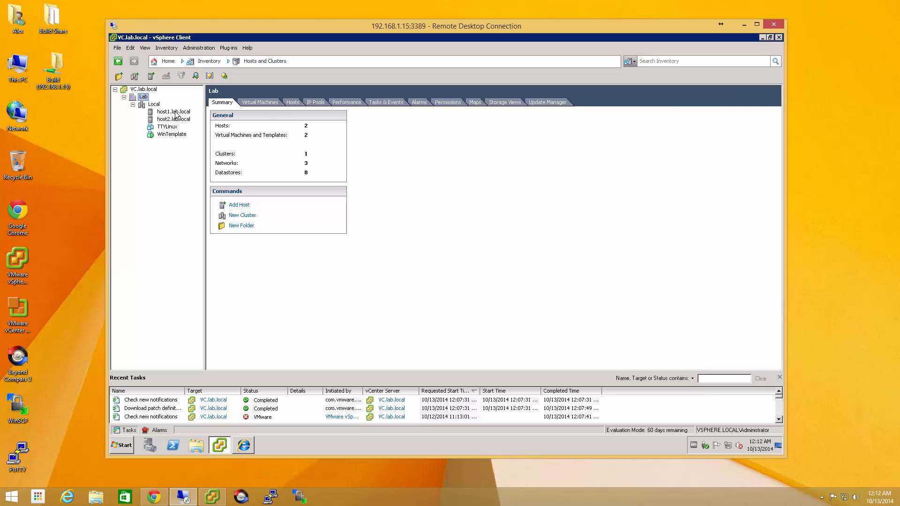
click(154, 105)
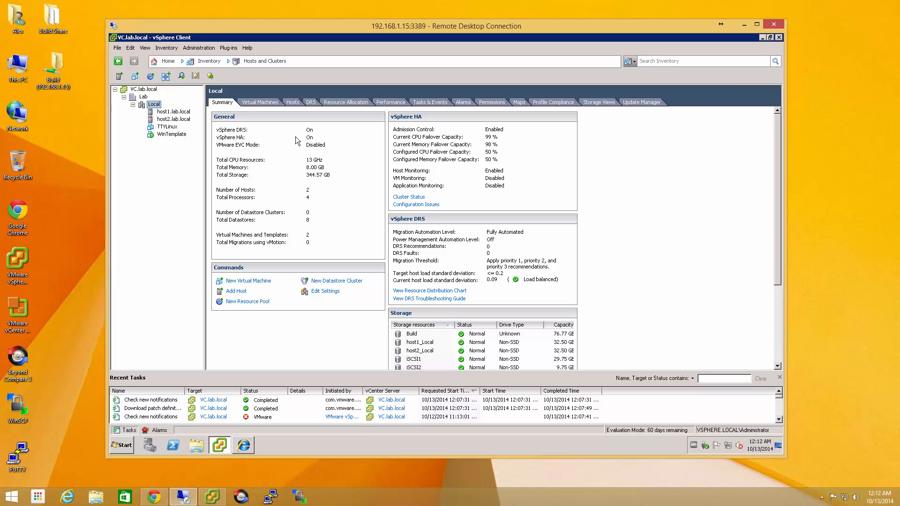
scroll(423, 268, down, 2)
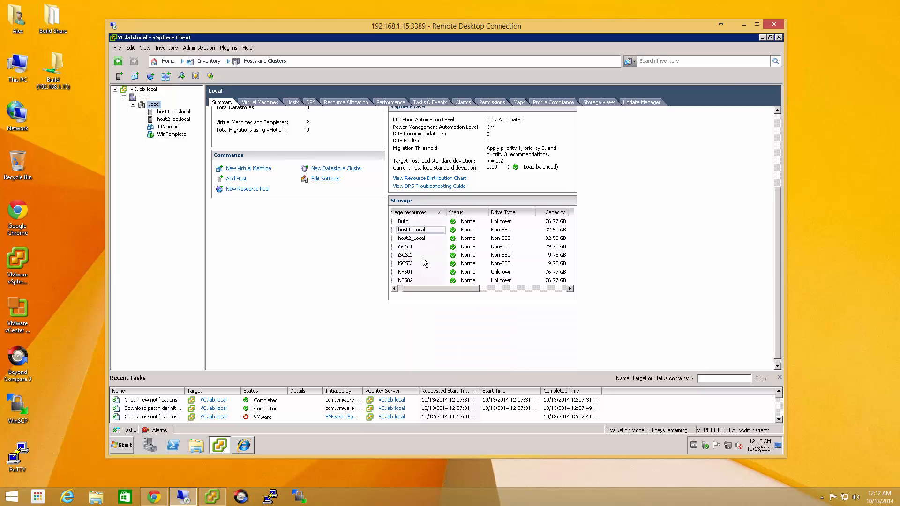
scroll(305, 251, up, 2)
scroll(323, 181, down, 1)
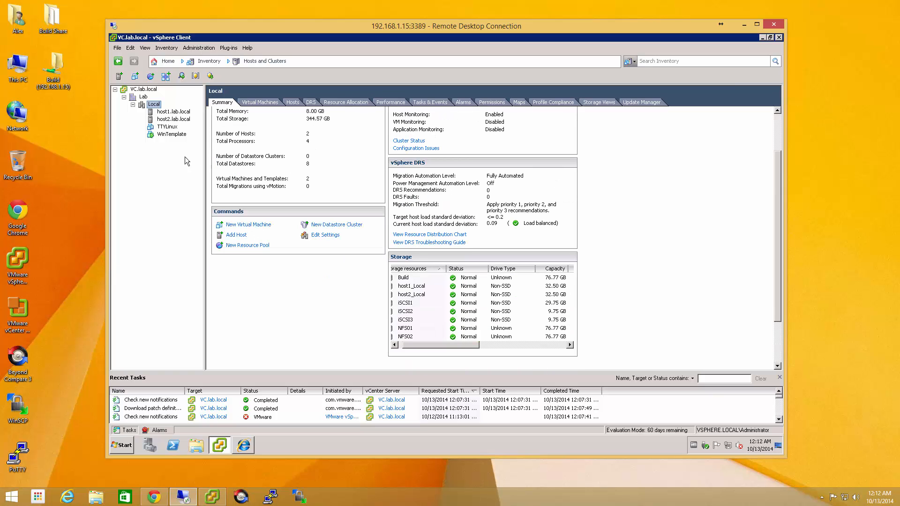